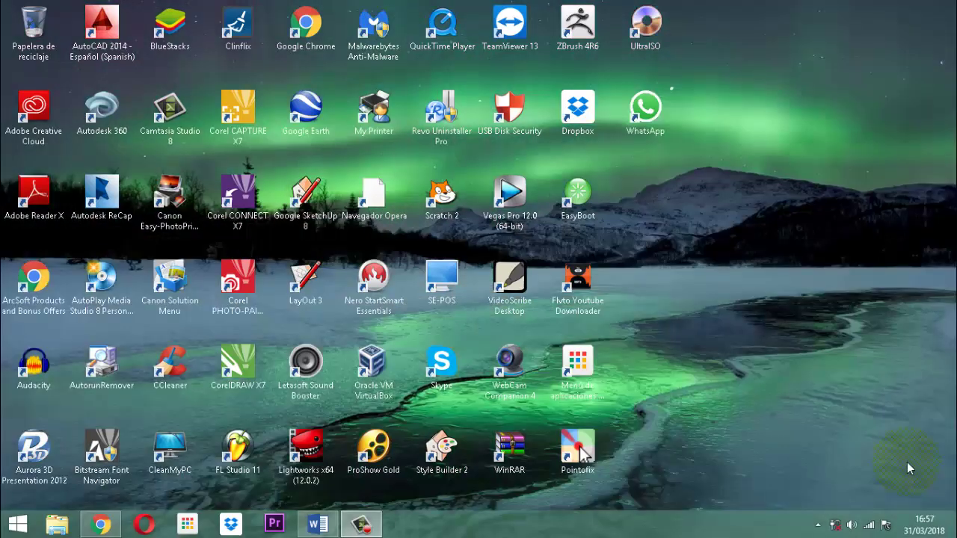
Step: Open the Vet Project Access database from the software veterinarias folder inside documentos 2017 on the DATA (D:) drive
click(61, 526)
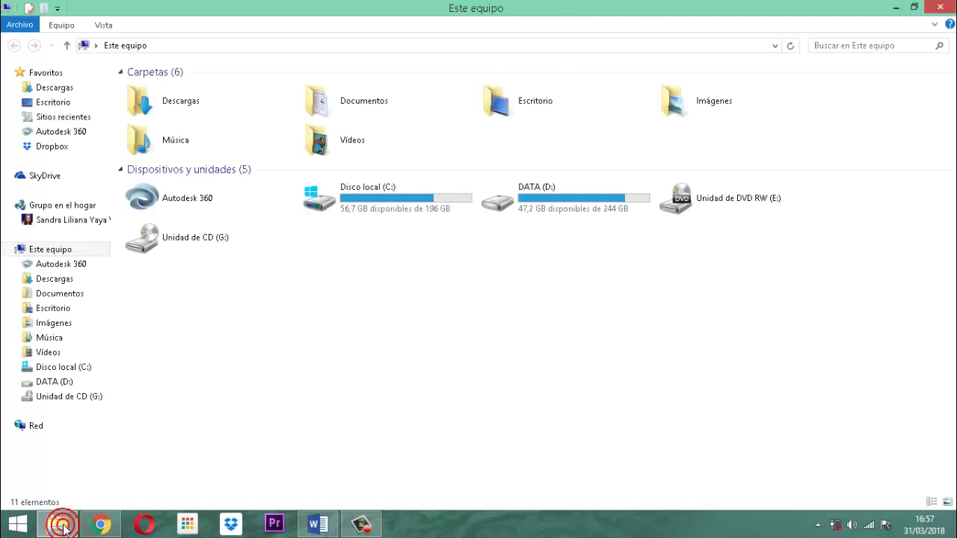
double_click(569, 193)
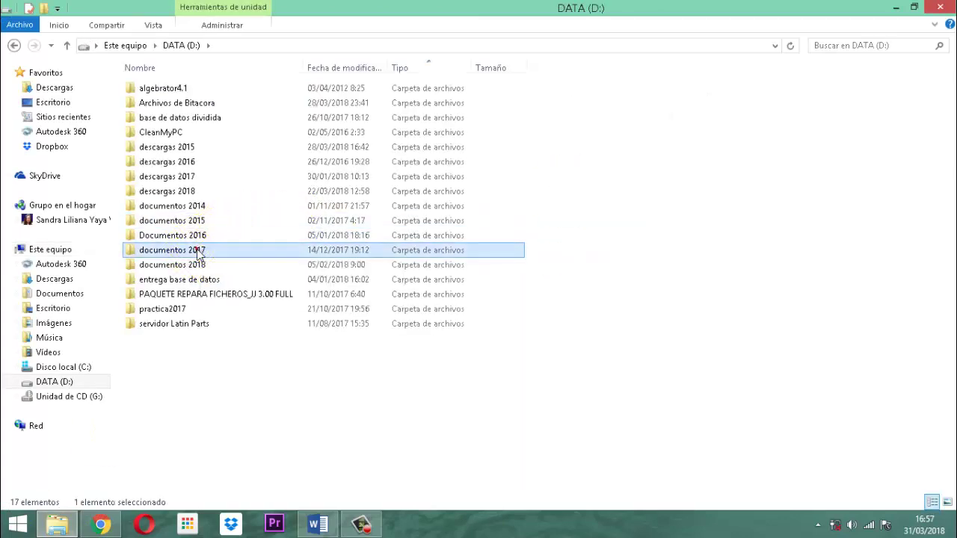
double_click(198, 249)
double_click(187, 206)
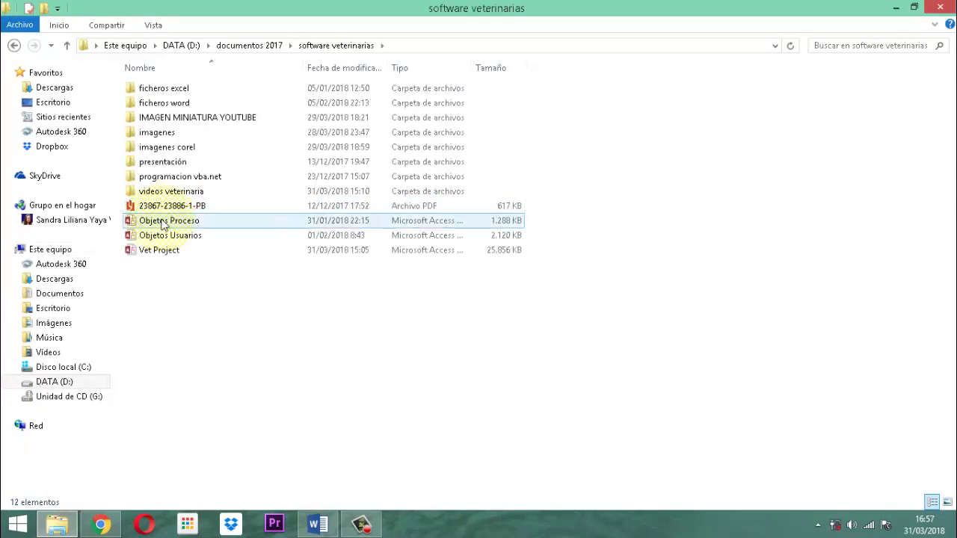
click(150, 253)
double_click(149, 258)
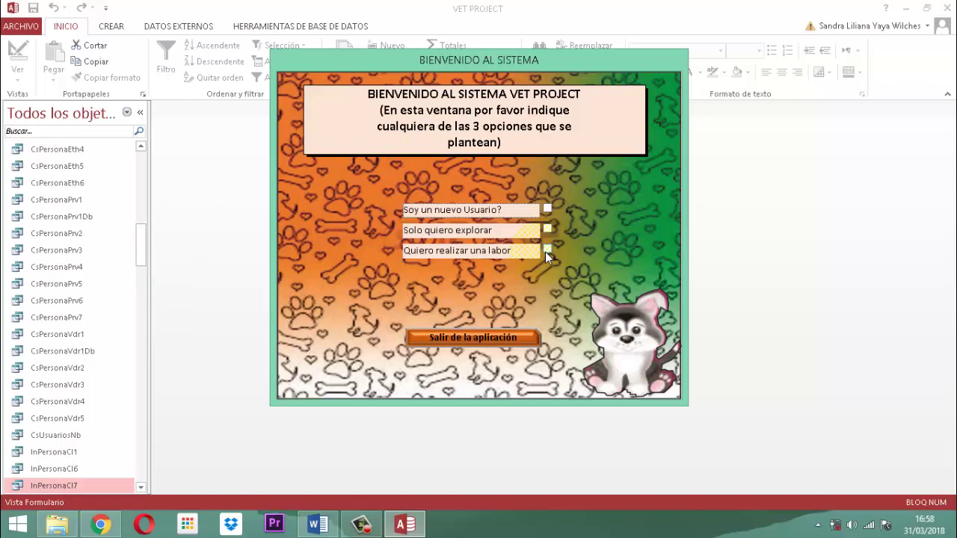
Step: Close the BIENVENIDO AL SISTEMA form and filter the database objects by "cspersonacl1"
right_click(475, 54)
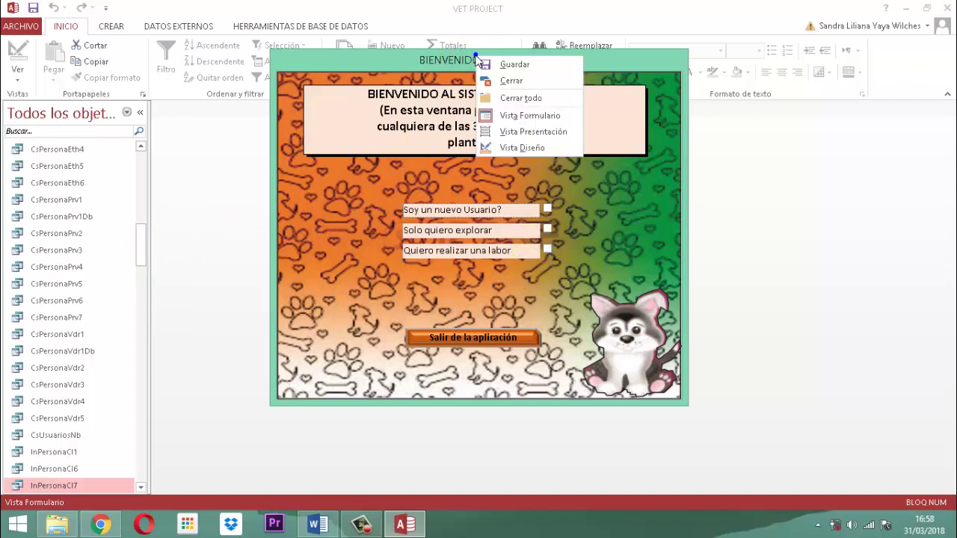
click(513, 82)
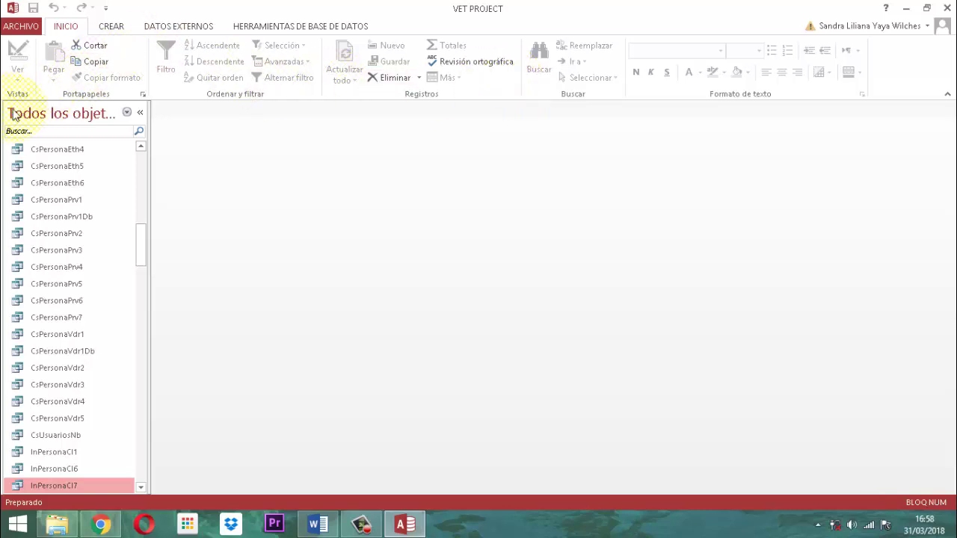
click(34, 132)
text(c)
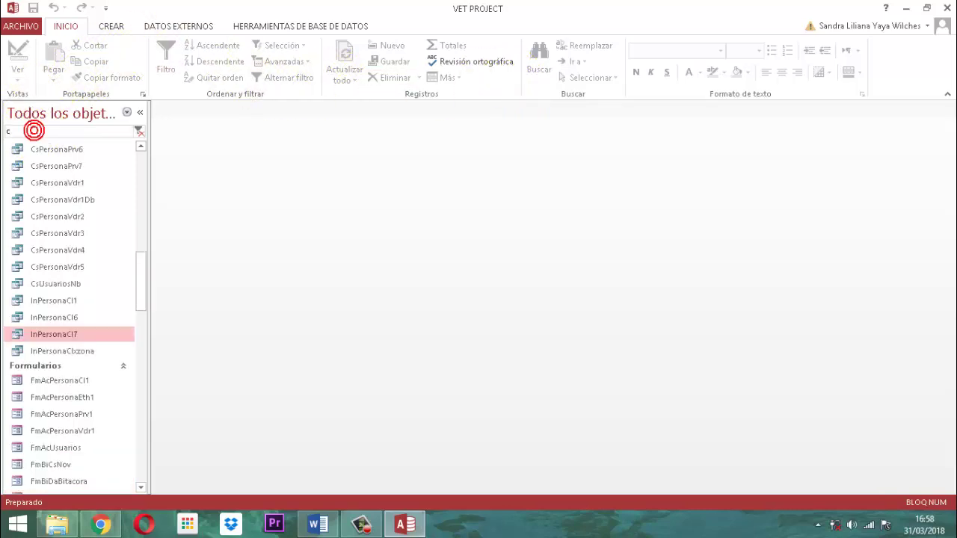
text(spersonac)
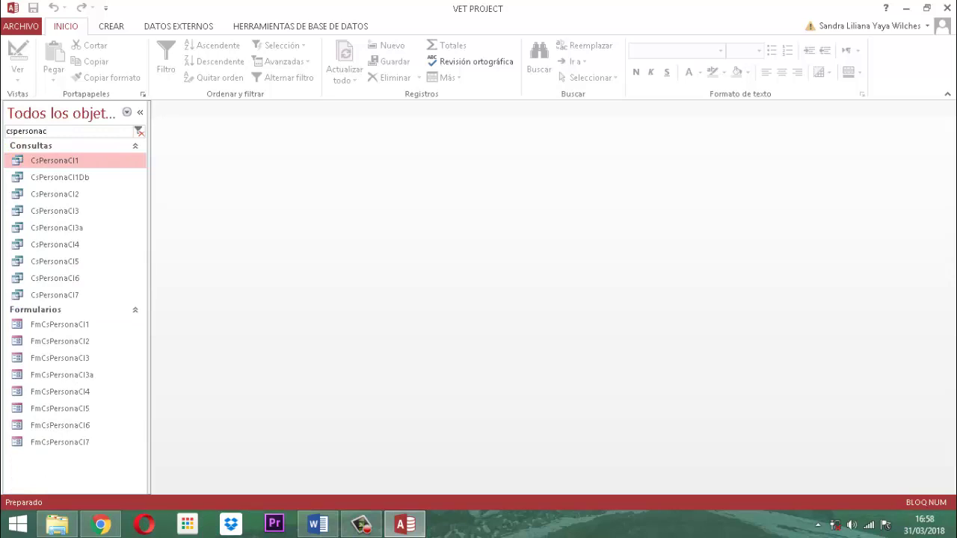
text(l1)
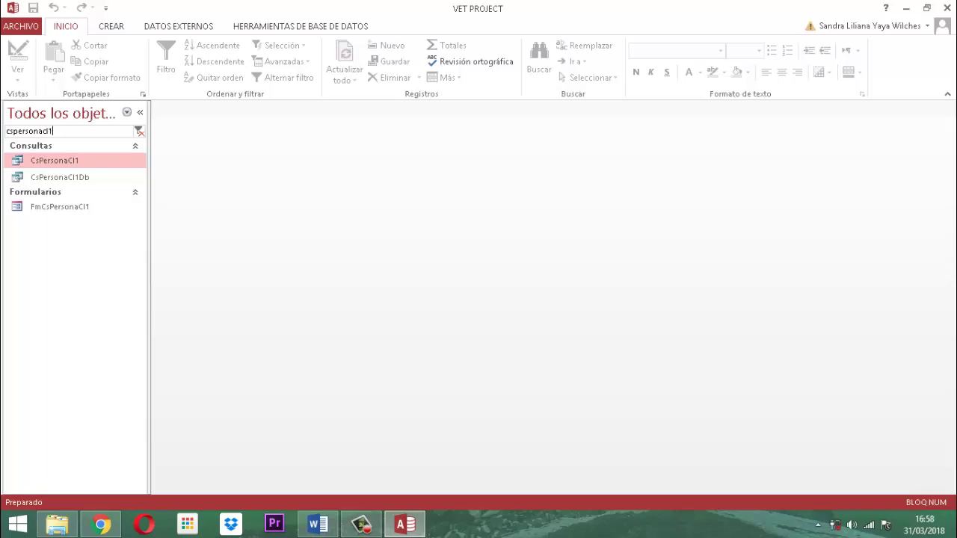
Step: Duplicate the query CsPersonaCl1 and name the copy InPersonaCl9
right_click(65, 160)
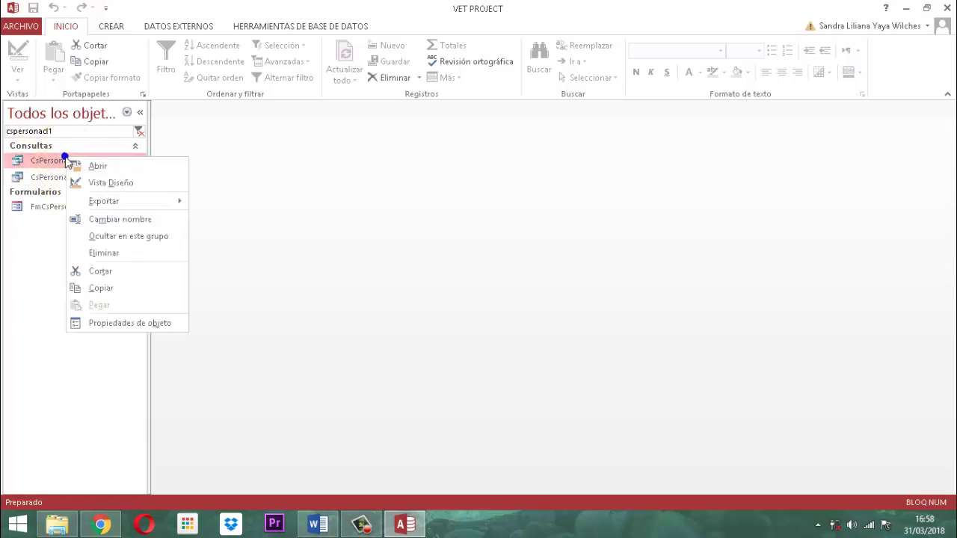
click(101, 289)
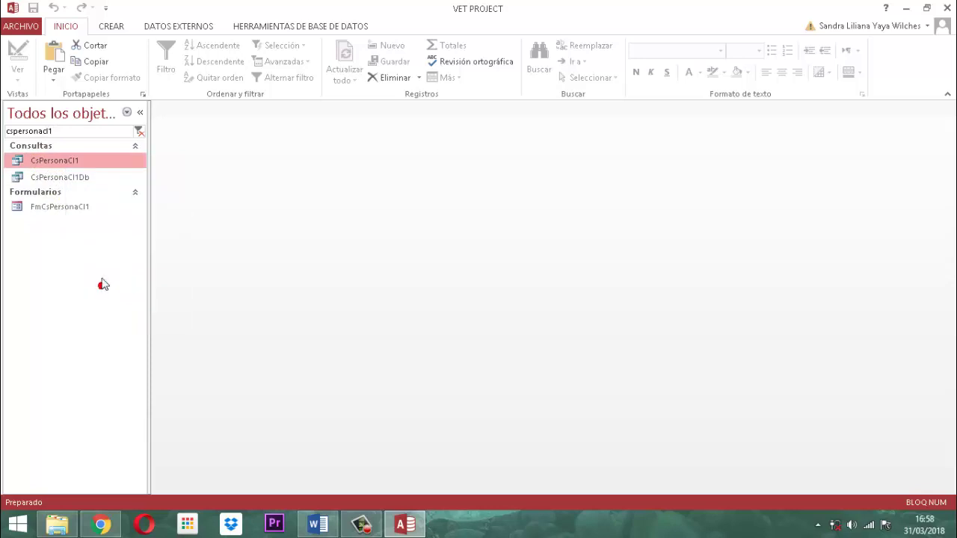
right_click(71, 159)
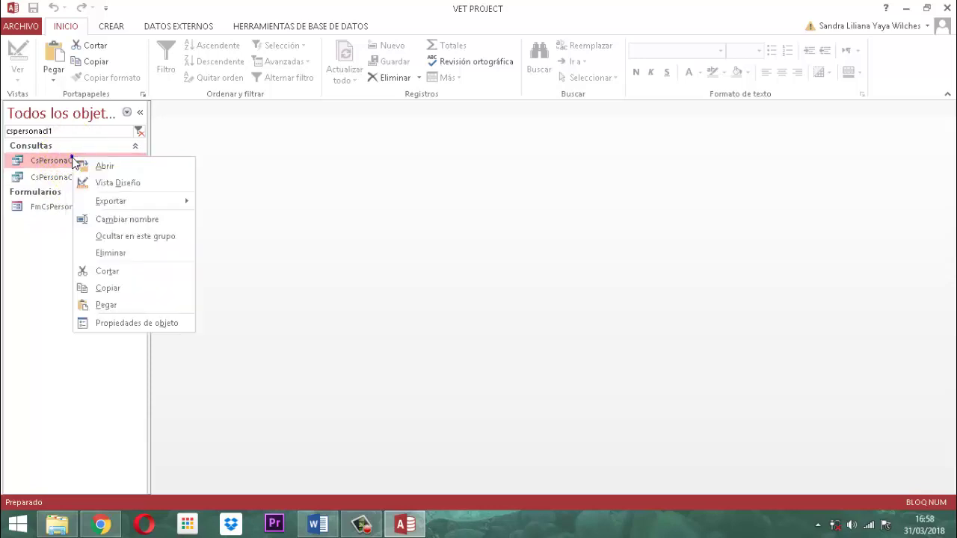
right_click(71, 156)
click(105, 307)
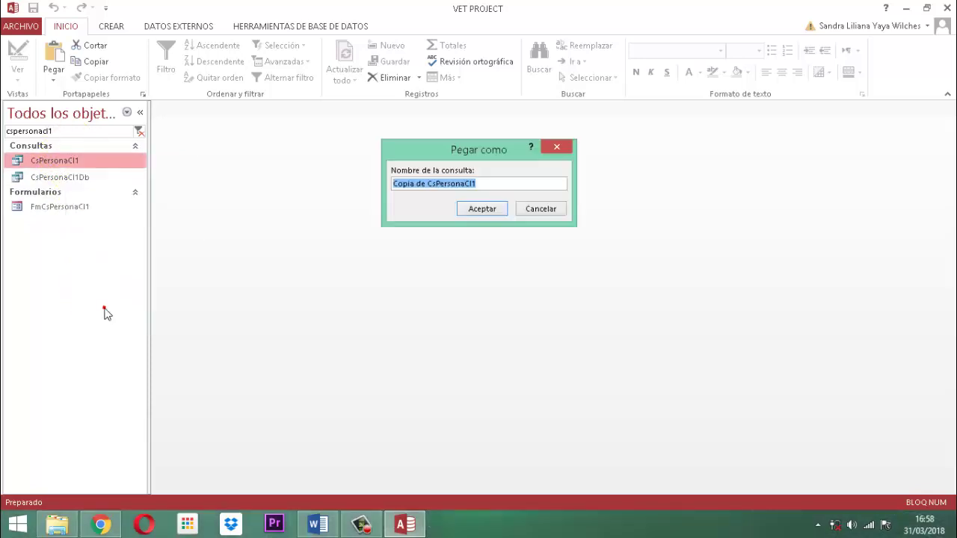
click(104, 309)
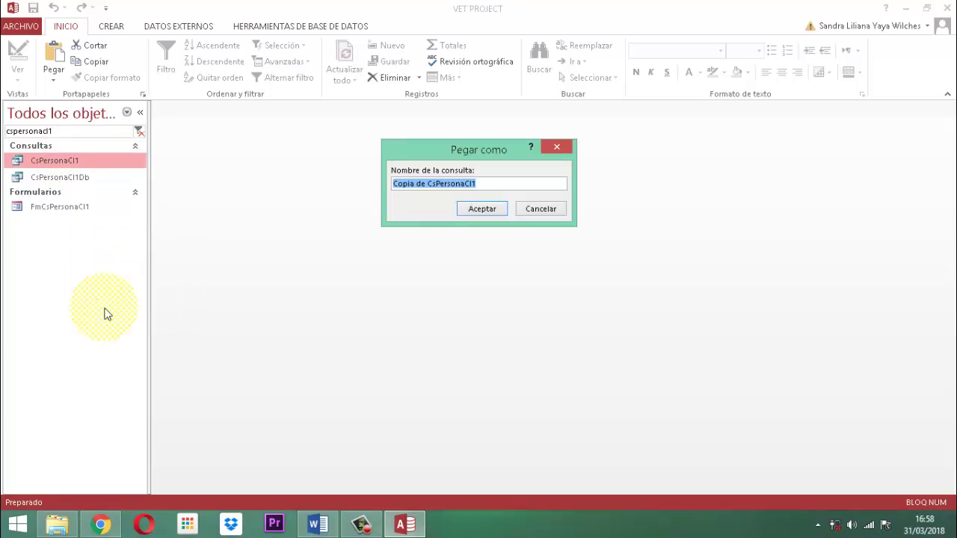
key(Home)
text(In)
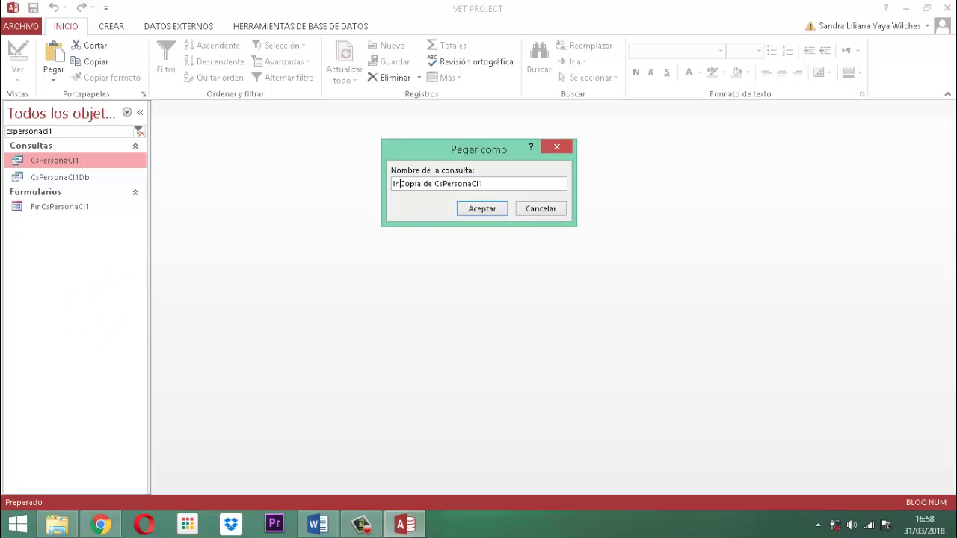
key(Delete)
key(Delete)
key(Delete)
key(Delete)
key(Delete)
key(Delete)
key(Delete)
key(Delete)
key(Delete)
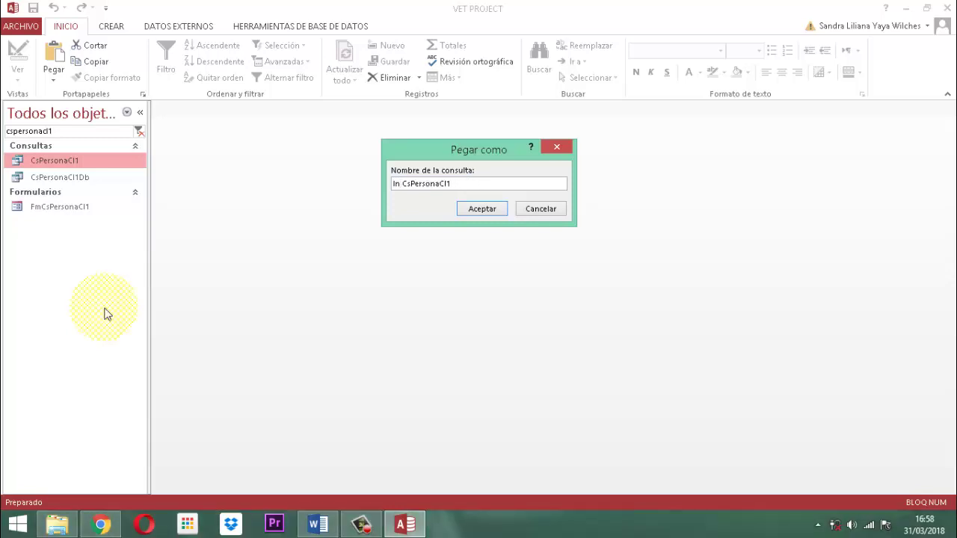
key(Delete)
key(Delete)
key(Delete)
key(Delete)
key(BackSpace)
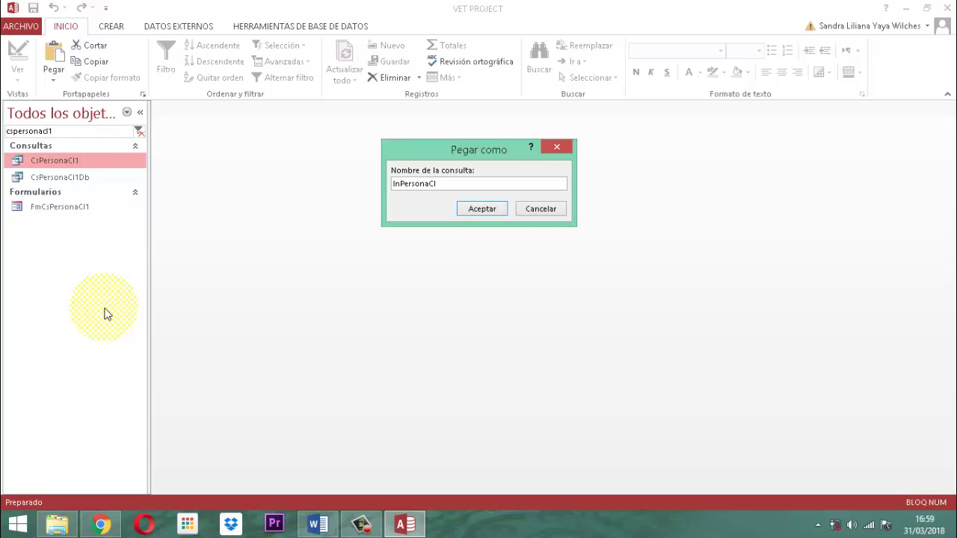
text(9)
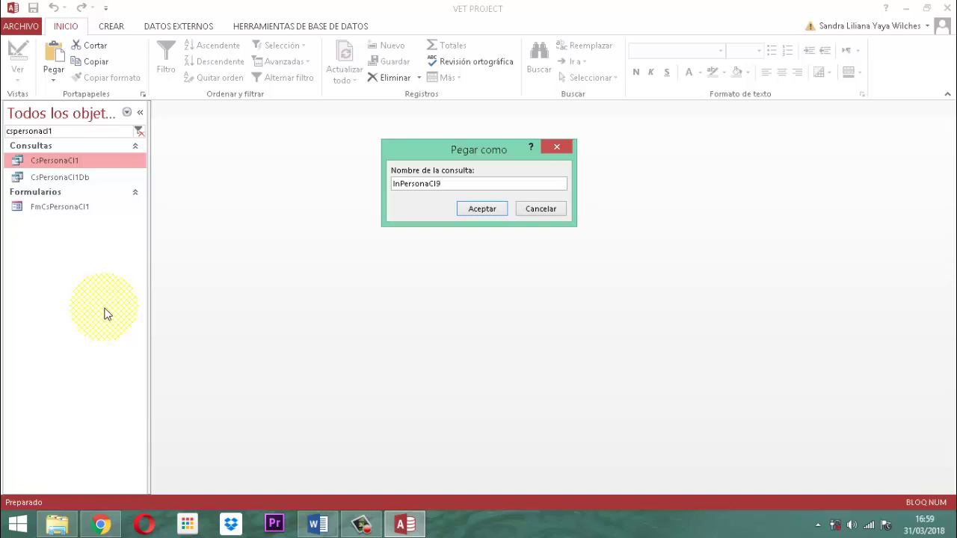
click(477, 211)
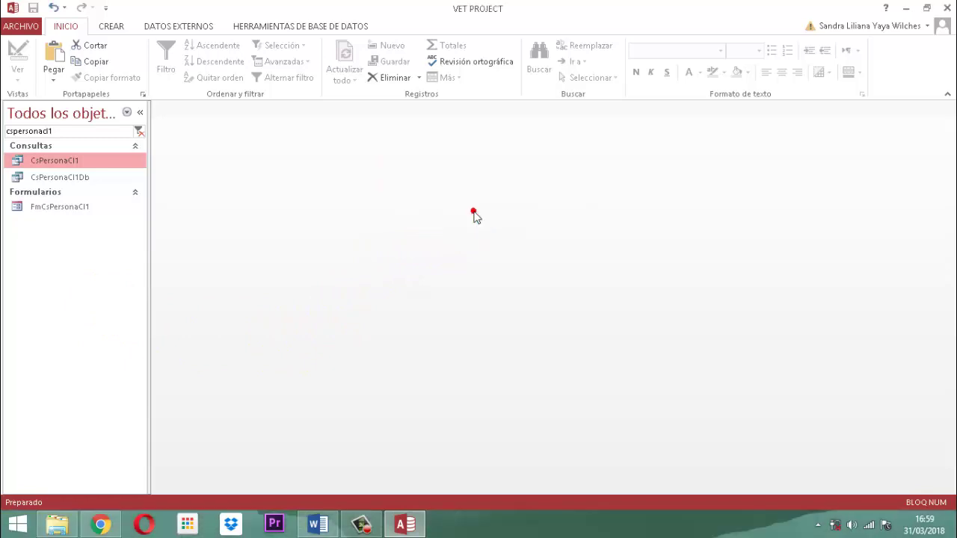
Step: Filter the database objects by "inpersonacl9" and open the query InPersonaCl9 in Design view
click(72, 133)
drag(78, 137, 3, 142)
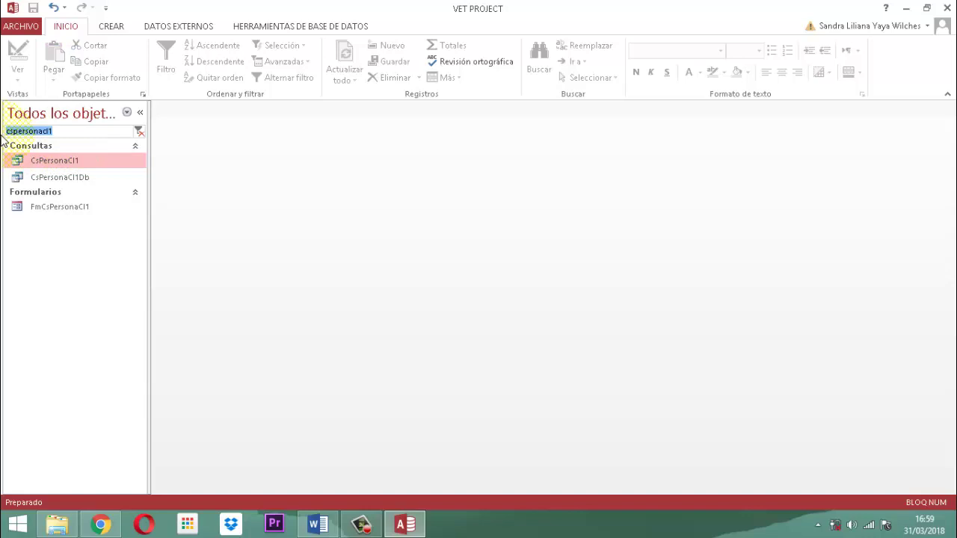
key(BackSpace)
text(inpers)
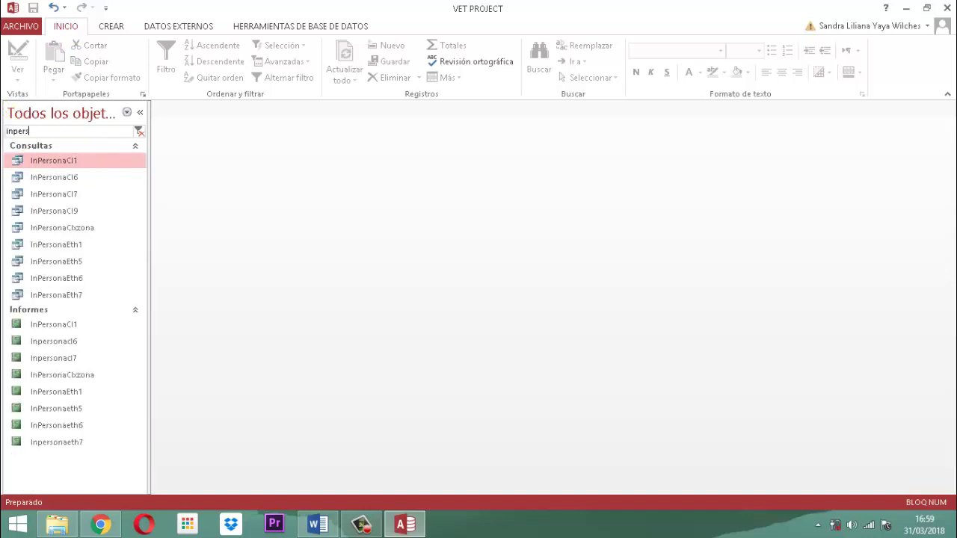
text(onacl)
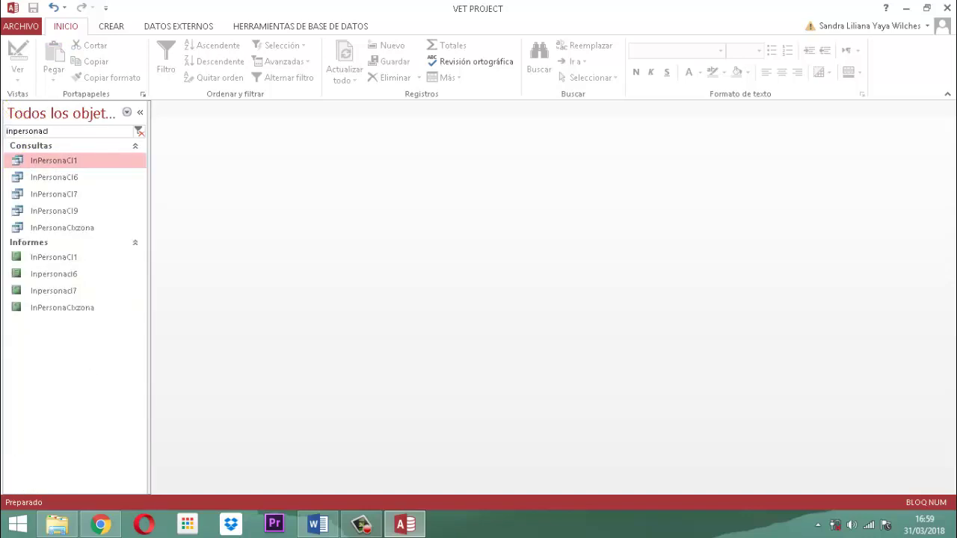
text(9)
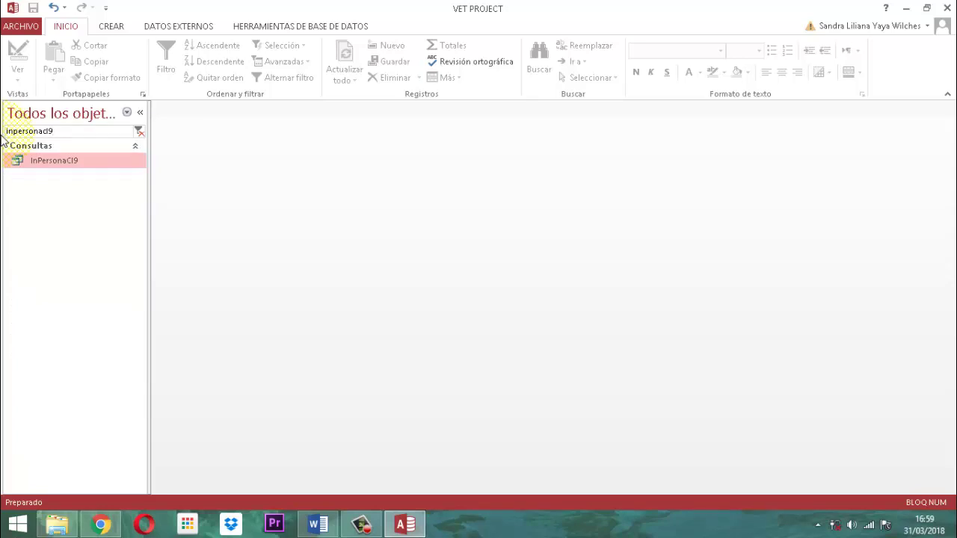
right_click(60, 162)
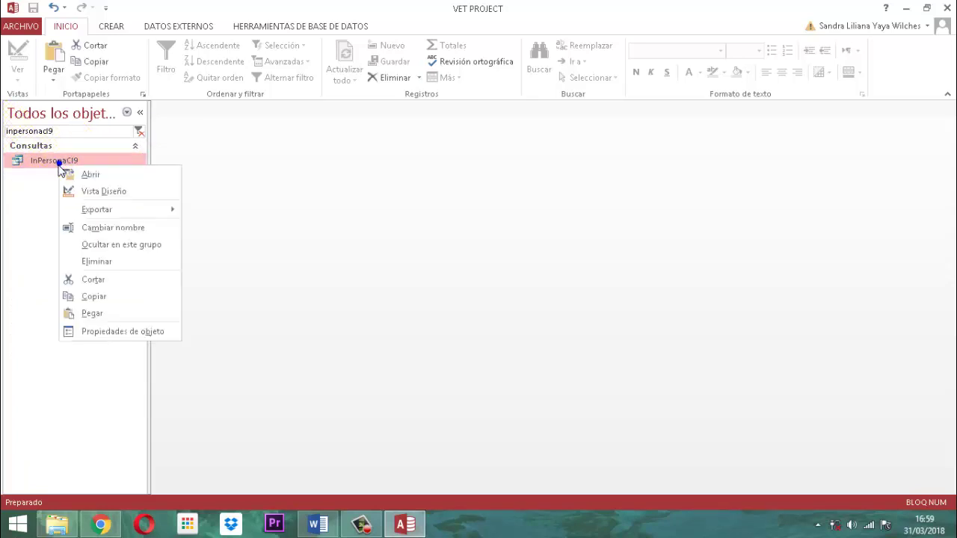
click(117, 196)
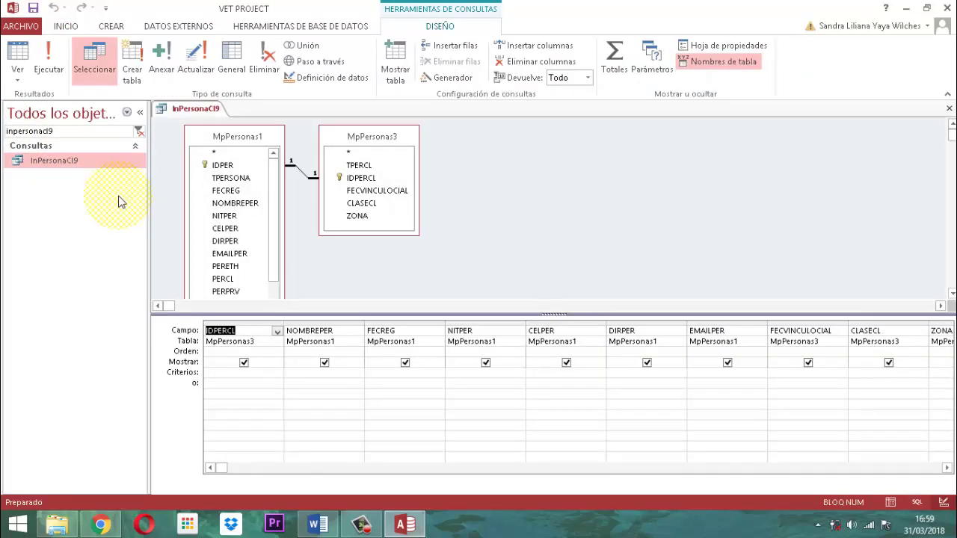
Step: Enlarge the table area of the query design and show the last fields of MpPersonas1
click(532, 312)
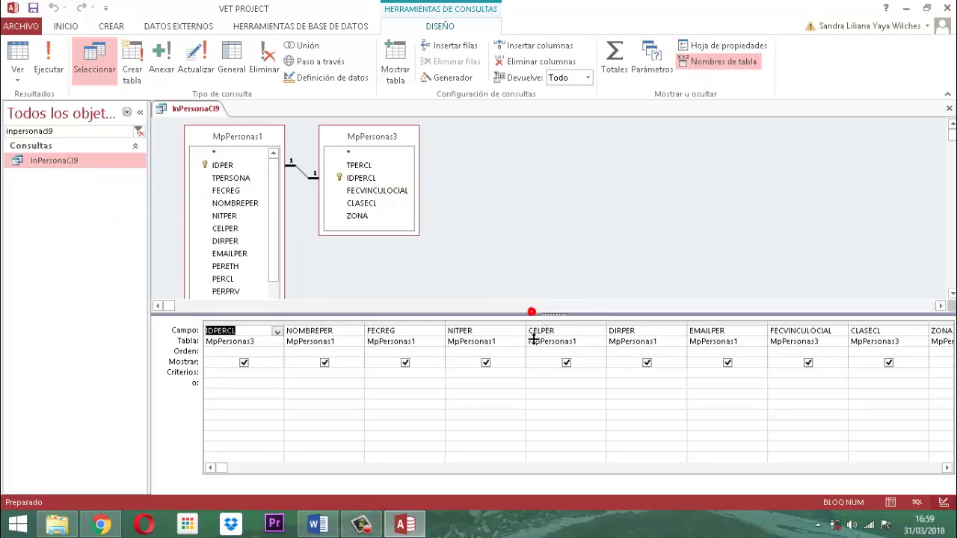
drag(533, 339, 530, 360)
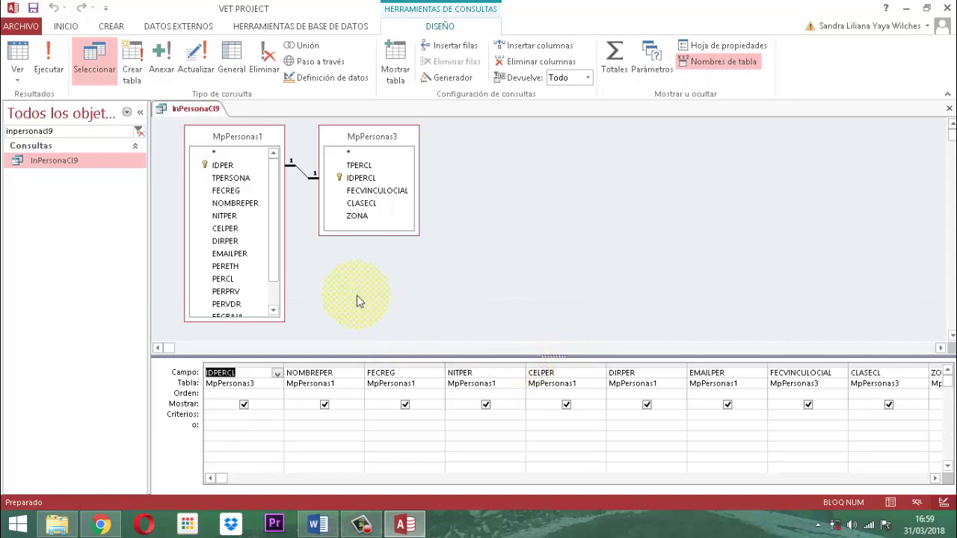
drag(274, 261, 274, 317)
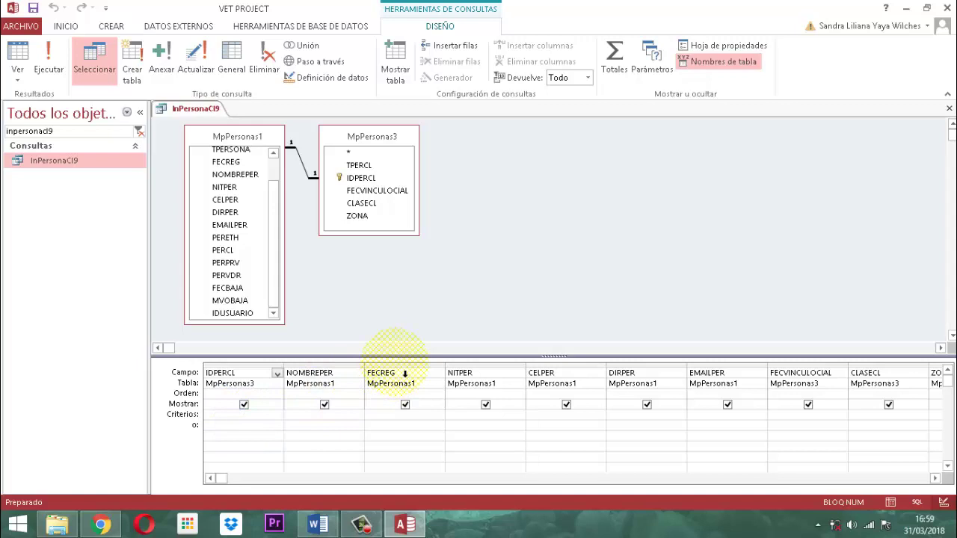
Step: Delete the columns NITPER through ZONA from the query grid, keeping IDPERCL, NOMBREPER and FECREG
click(397, 368)
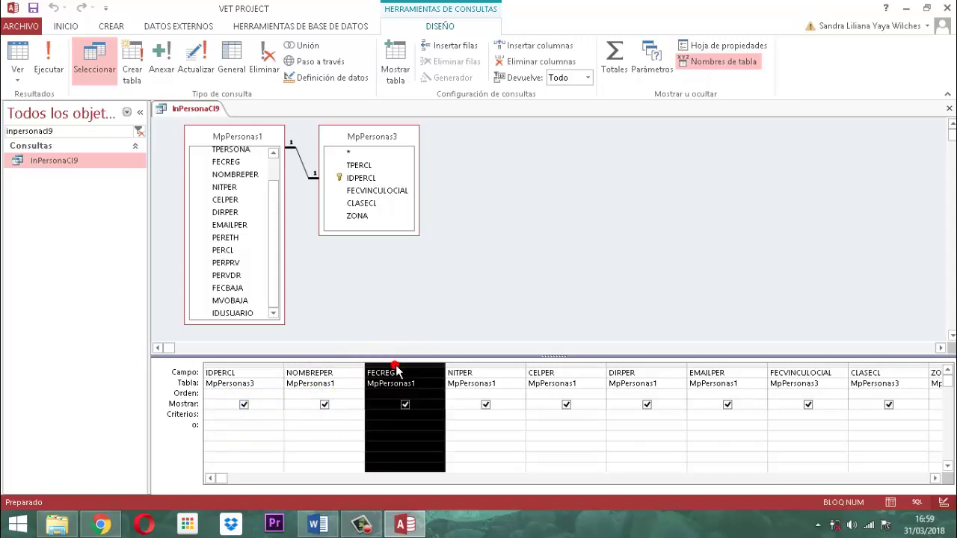
drag(397, 368, 459, 379)
click(469, 367)
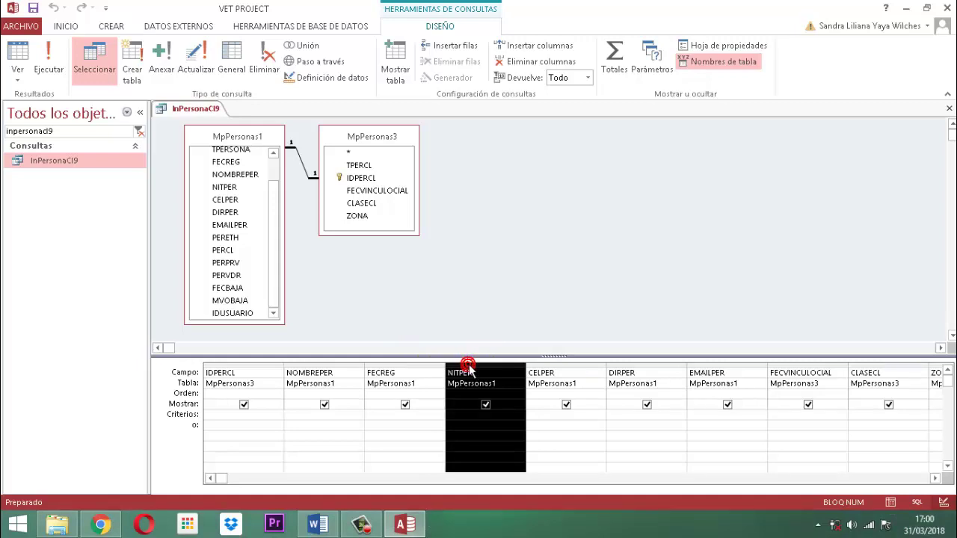
click(470, 367)
key(shift+Right)
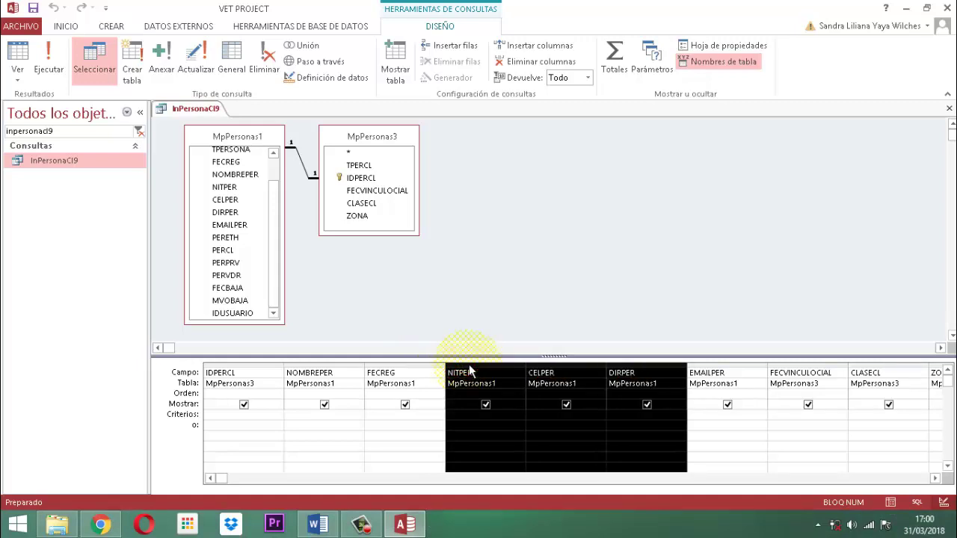
key(shift+Right)
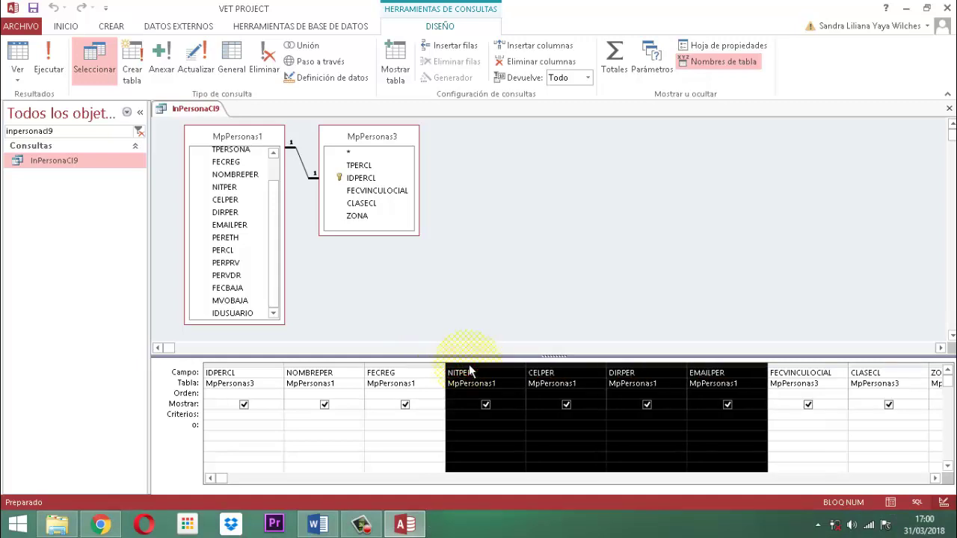
key(shift+Right)
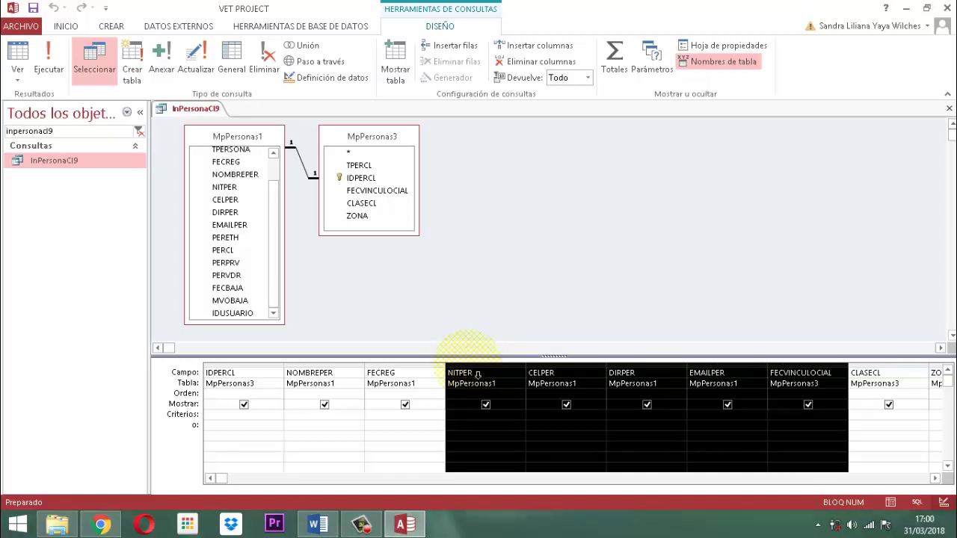
key(shift+Right)
key(shift+Right)
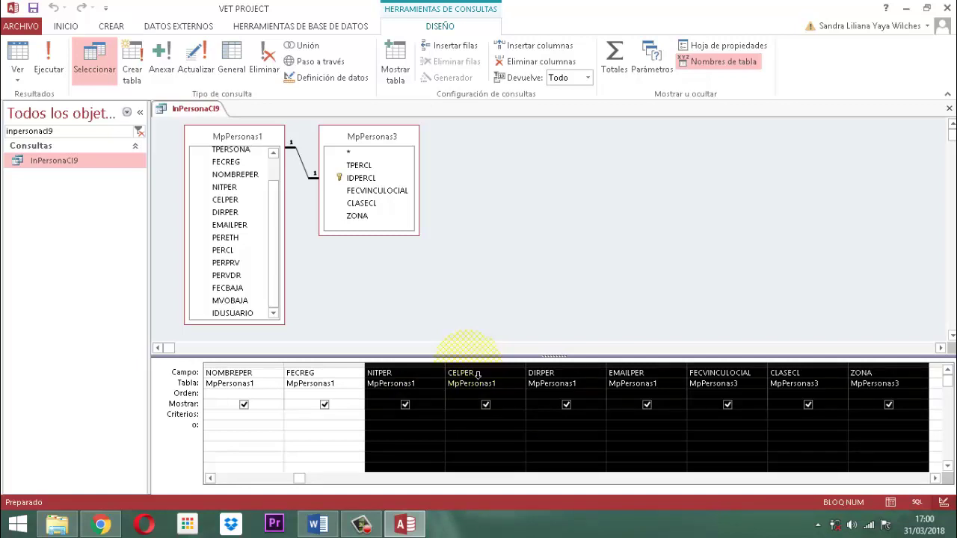
key(Delete)
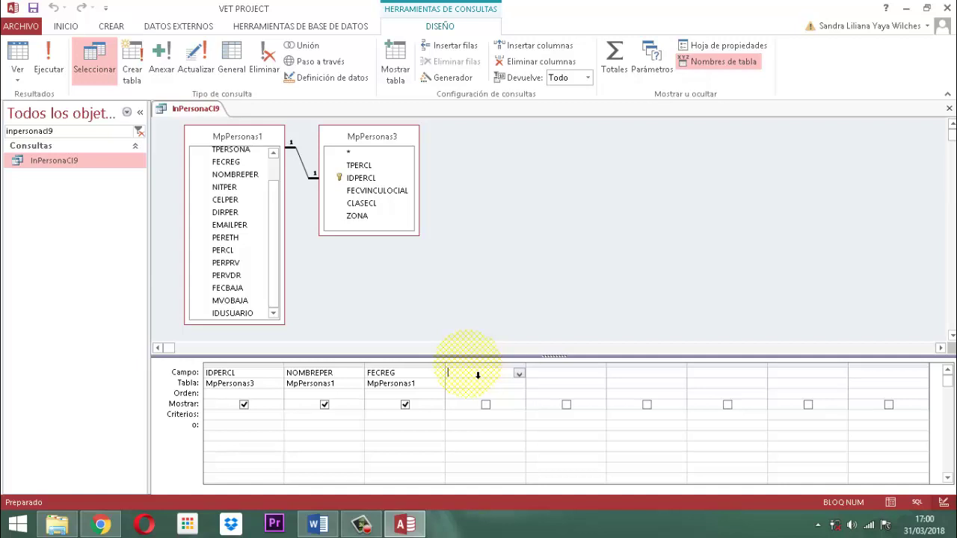
Step: Add the fields FECBAJA and MVOBAJA from MpPersonas1 to the query grid, removing the duplicate FECBAJA column
click(229, 289)
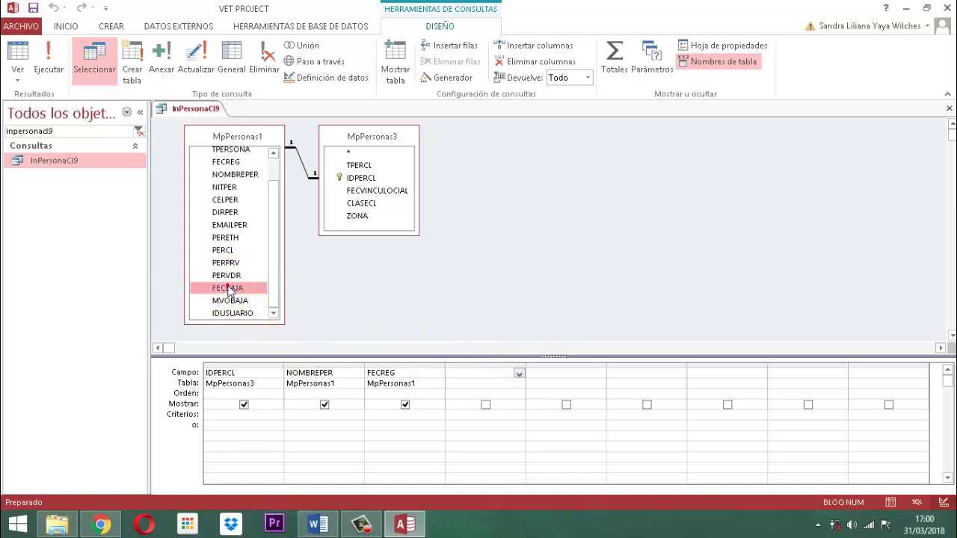
double_click(229, 289)
double_click(229, 289)
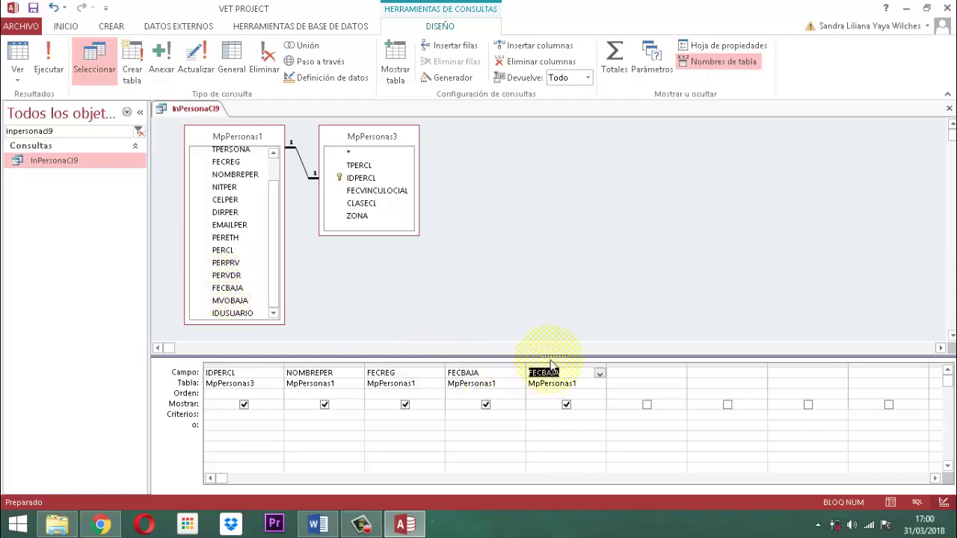
click(552, 359)
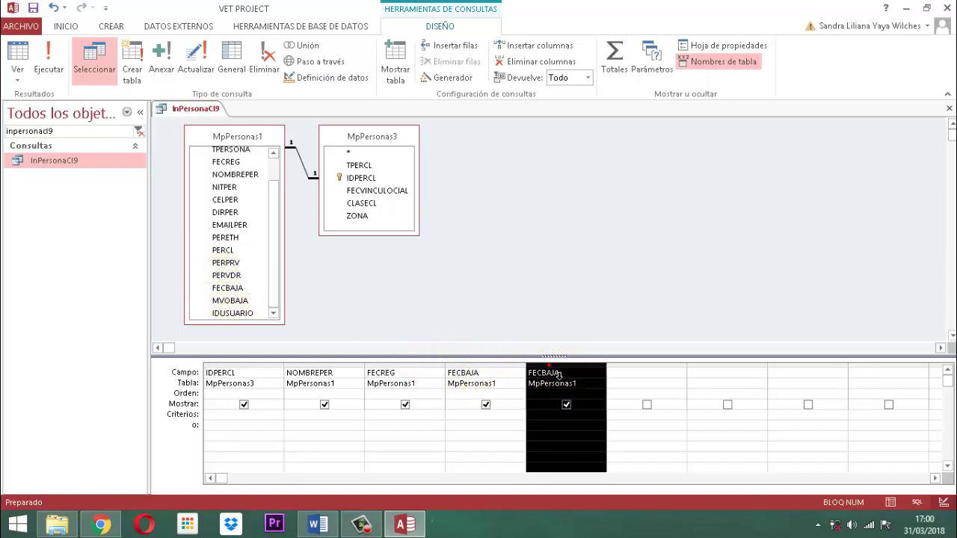
key(Delete)
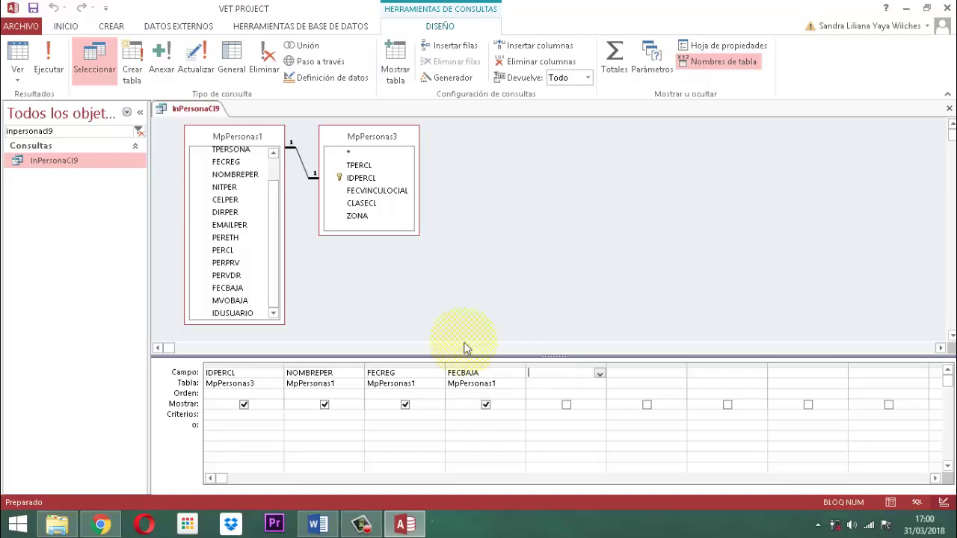
drag(229, 300, 555, 380)
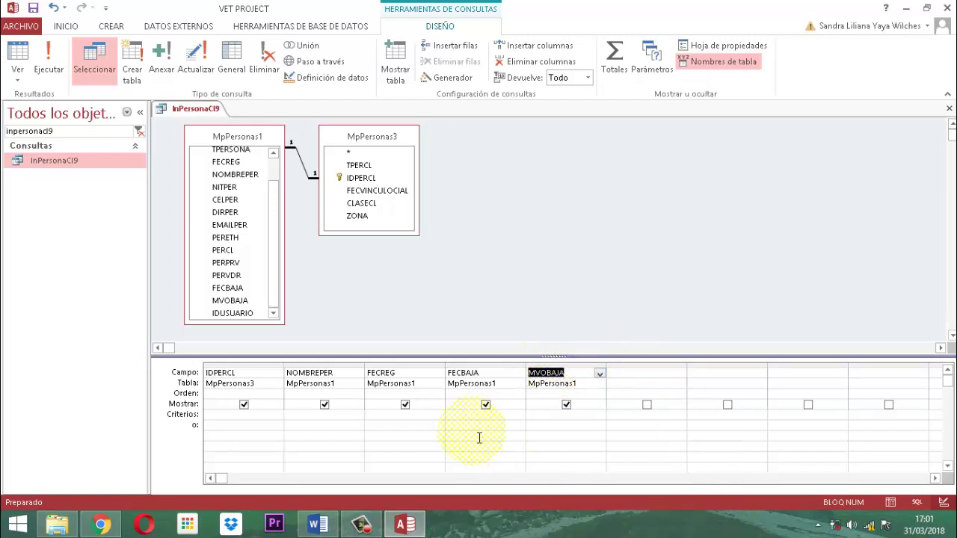
Step: Start the FECBAJA criterion with the form reference >=[Formularios]![FmMenuPersonasLt]
click(460, 421)
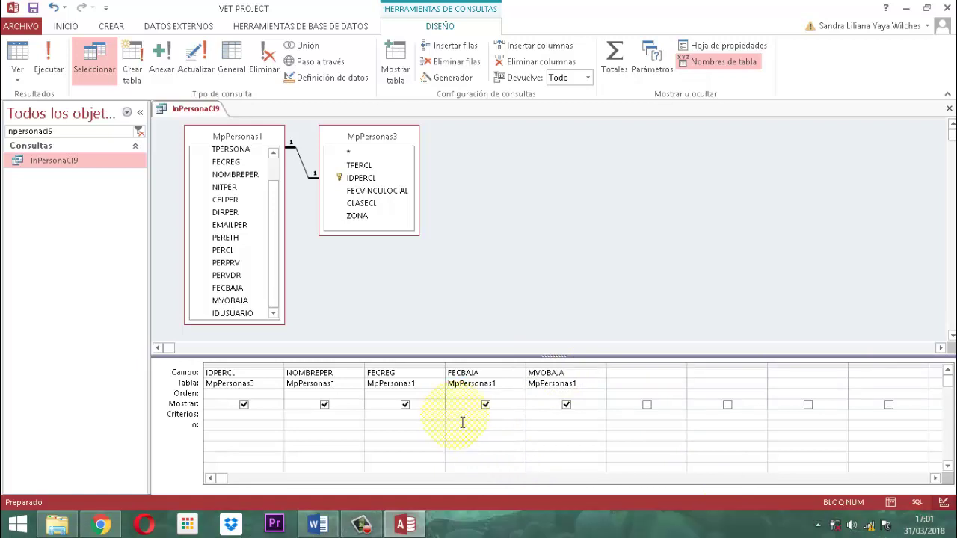
text(>=[f)
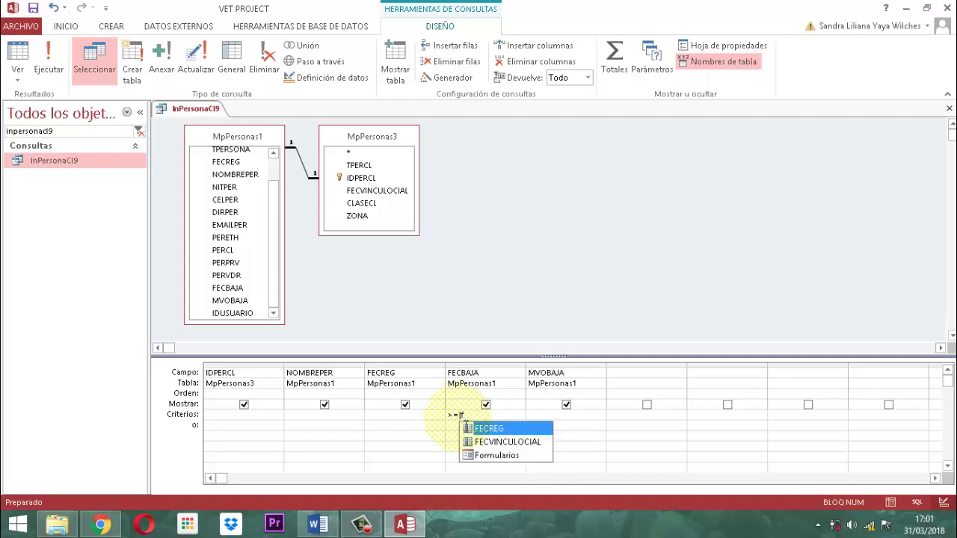
click(505, 458)
click(505, 456)
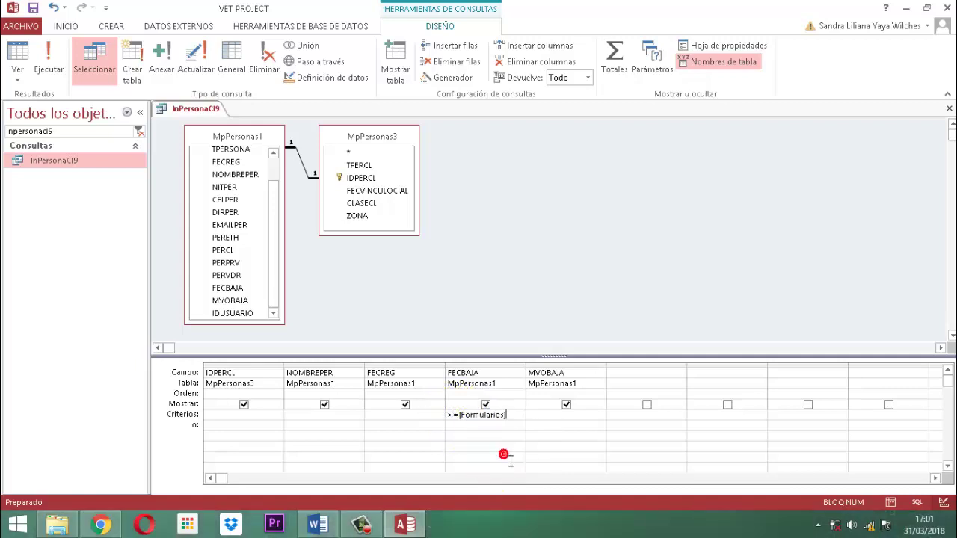
text(!)
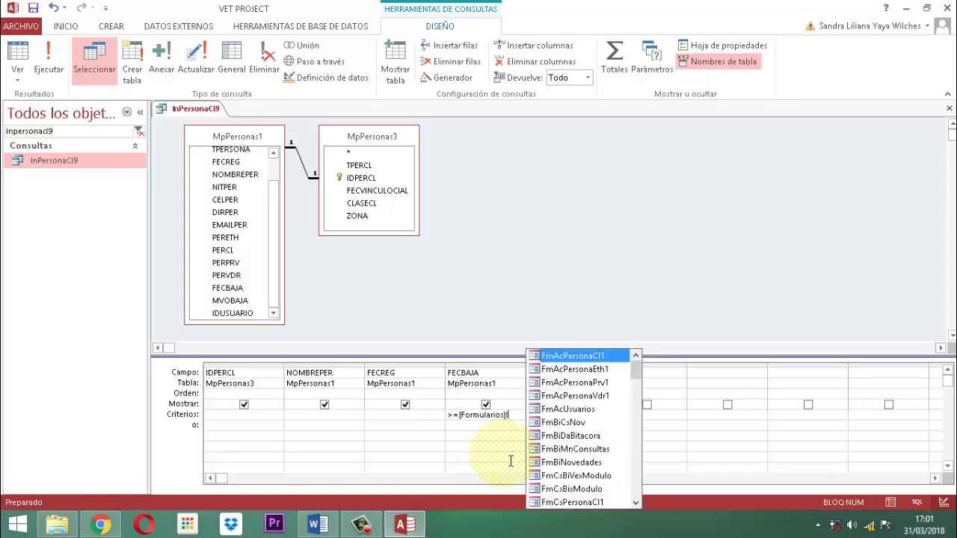
text(fme)
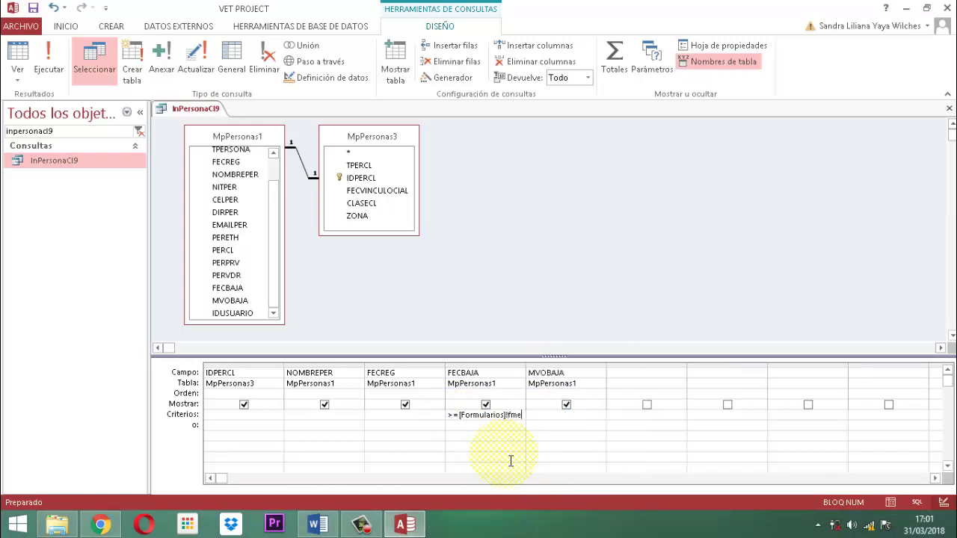
text(menupersonas]!)
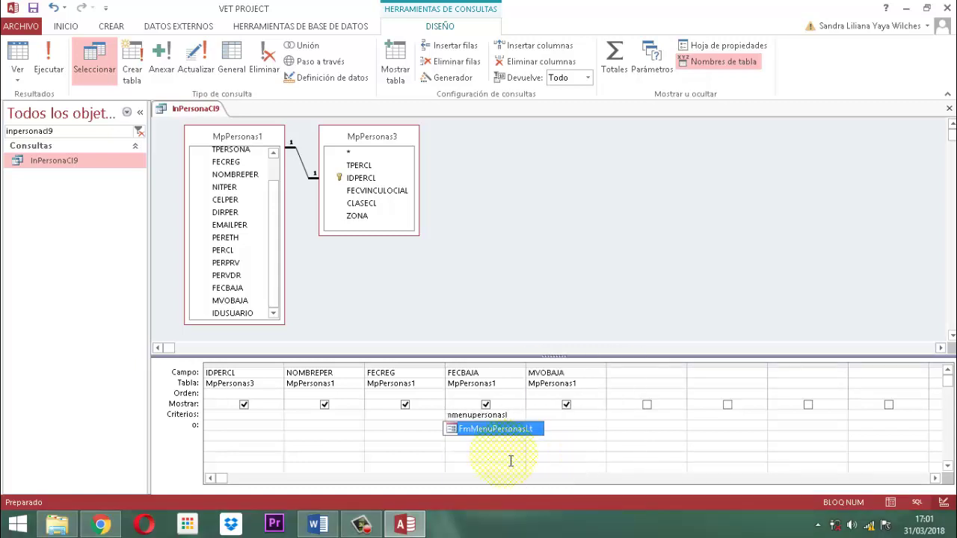
double_click(514, 430)
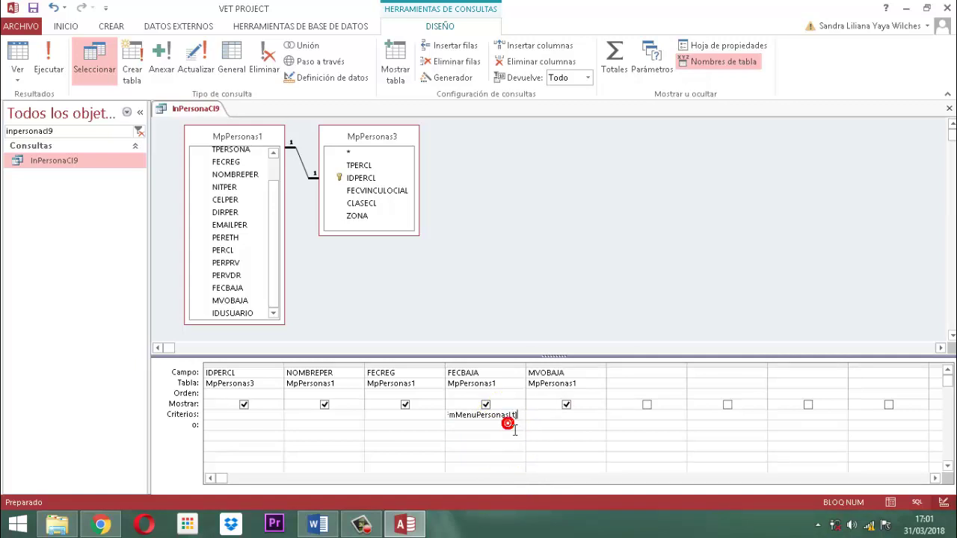
Step: Complete the lower date limit of the FECBAJA criterion with ![fecinclba] and widen the column to fit the expression
text(]!)
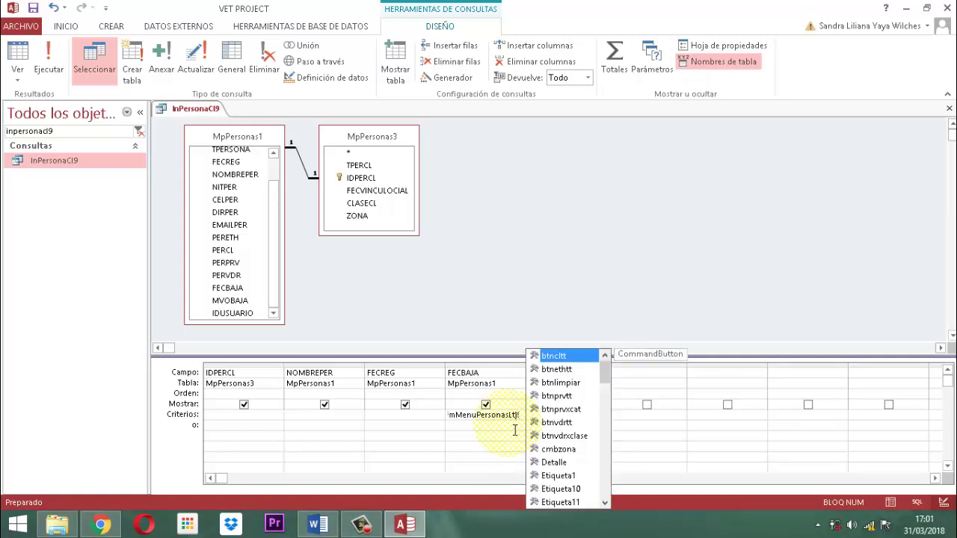
text(fecin)
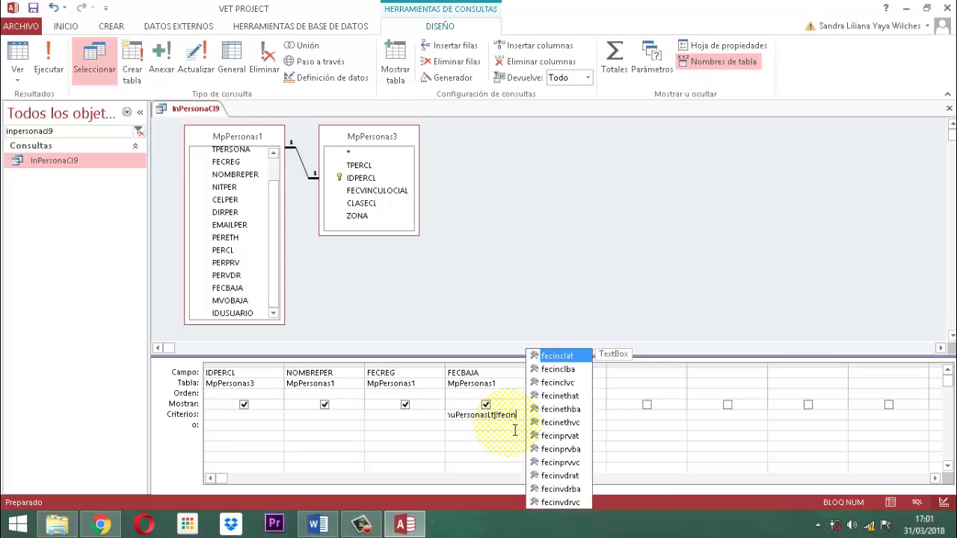
text(b)
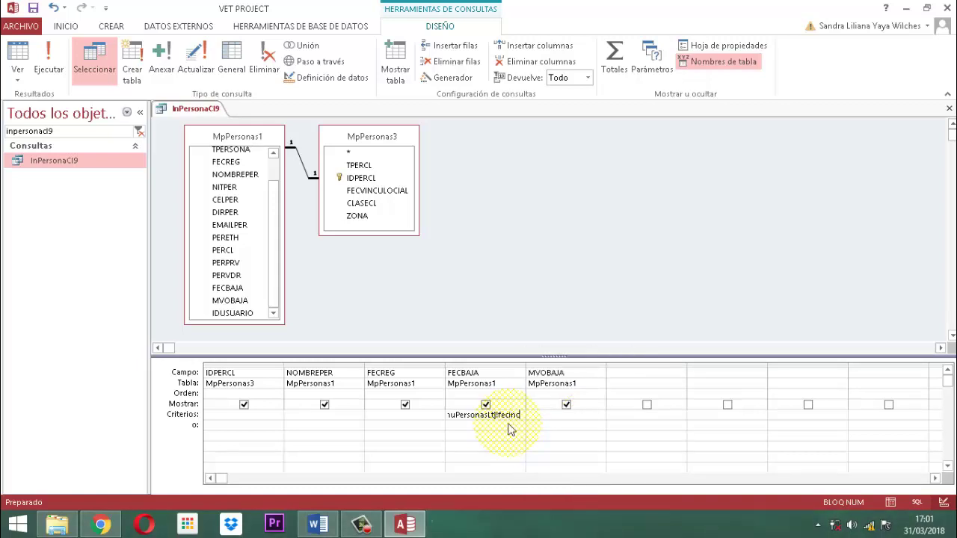
text(clb)
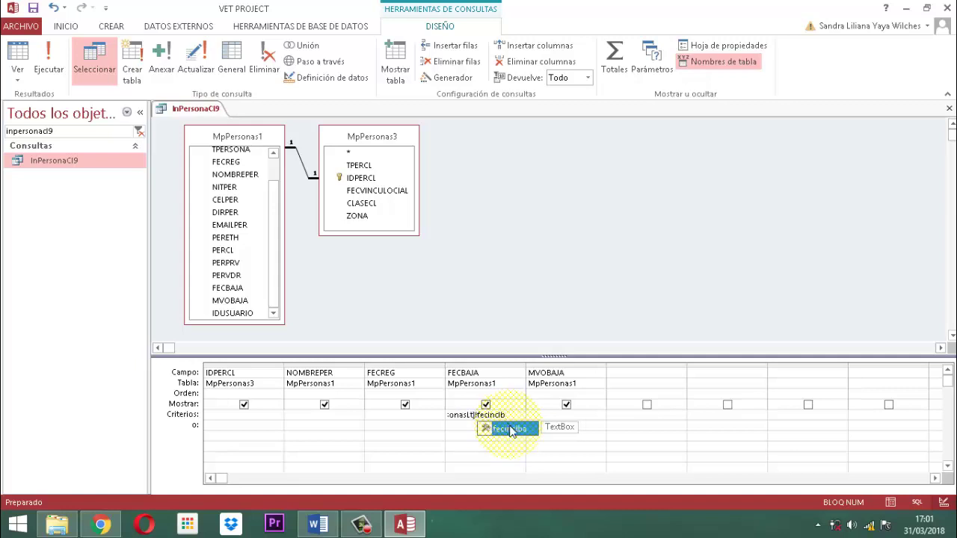
double_click(511, 430)
click(511, 426)
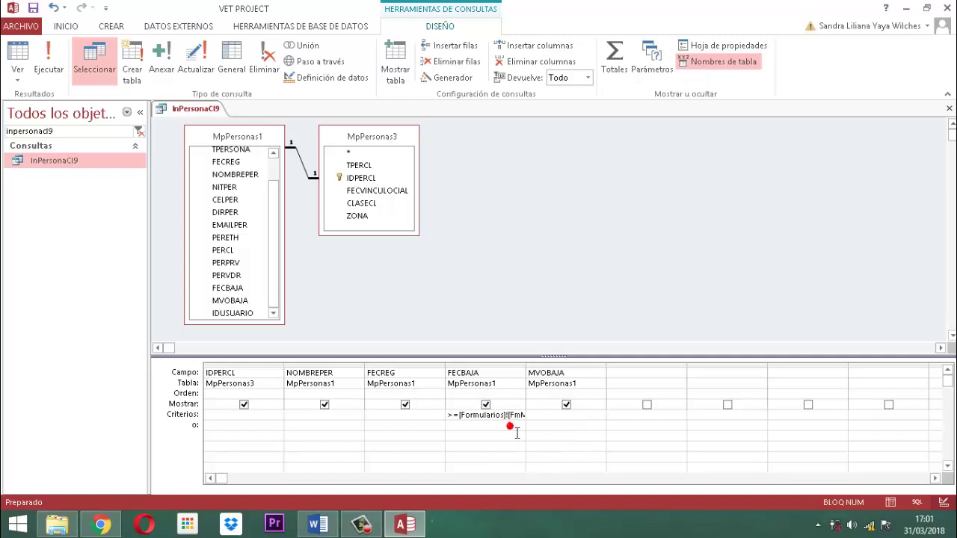
double_click(527, 372)
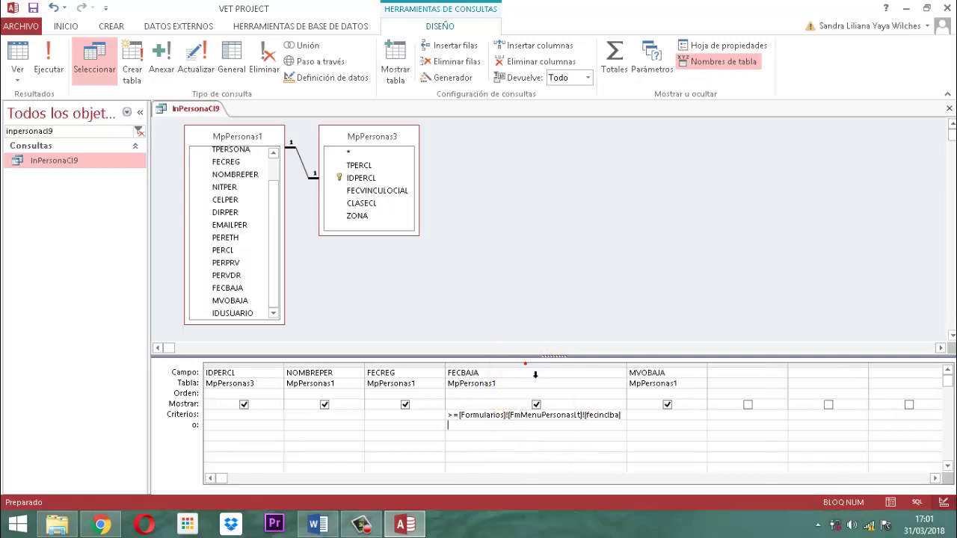
Step: Append Y <=[Formularios]![FmMenuPersonasLt] to the FECBAJA criterion and widen the column to fit it
click(596, 415)
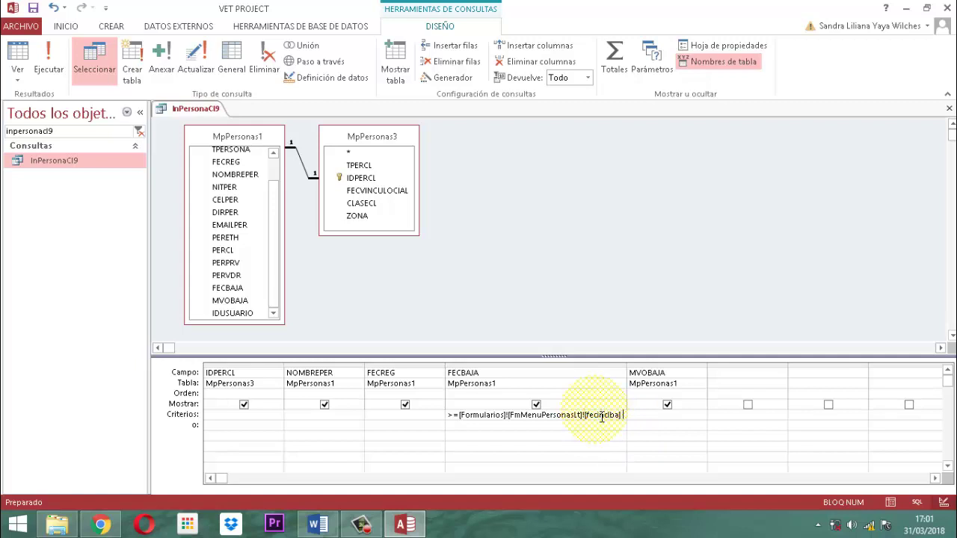
text(Y)
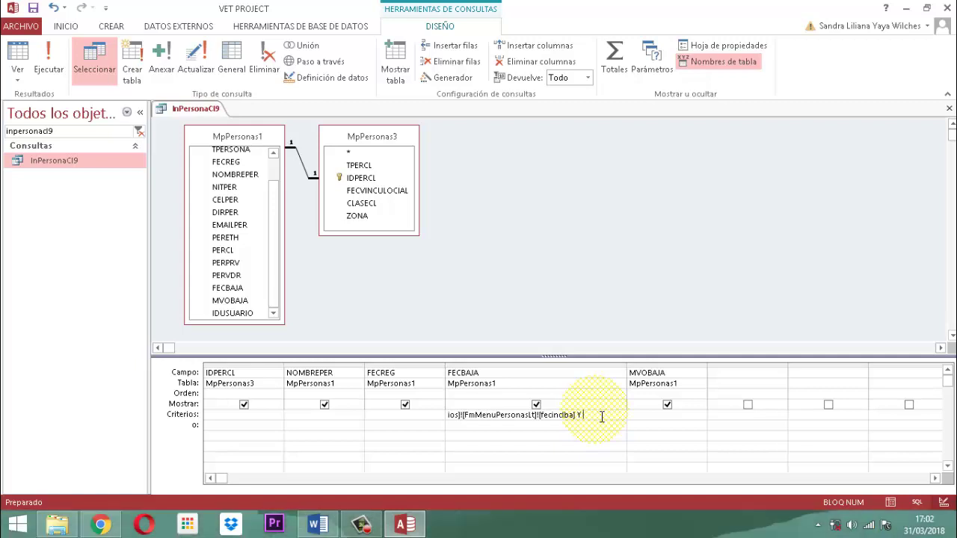
text( <=)
key(Home)
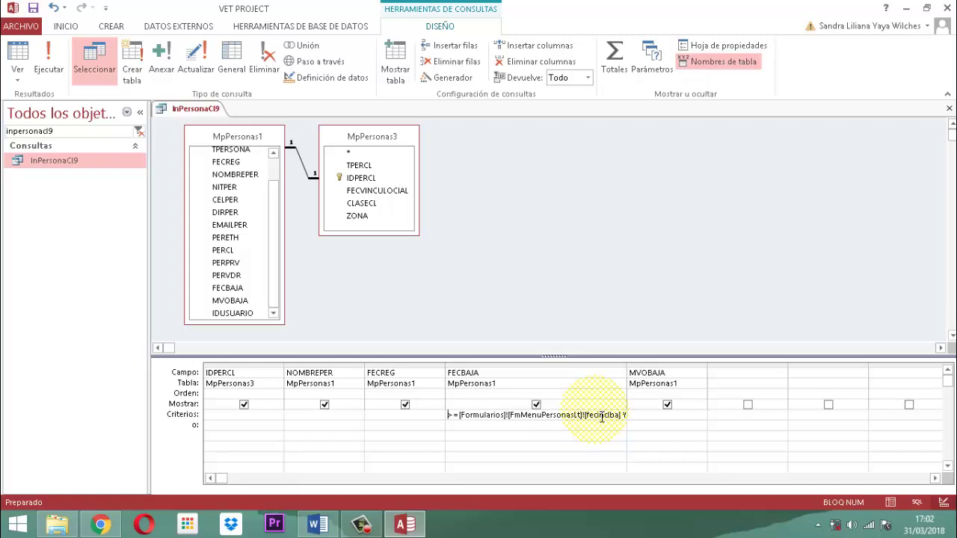
key(End)
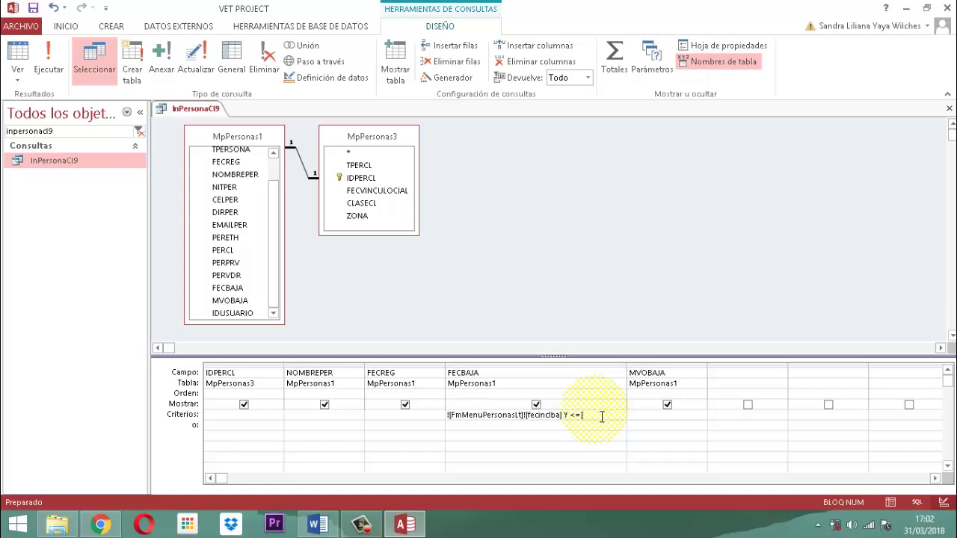
text([f)
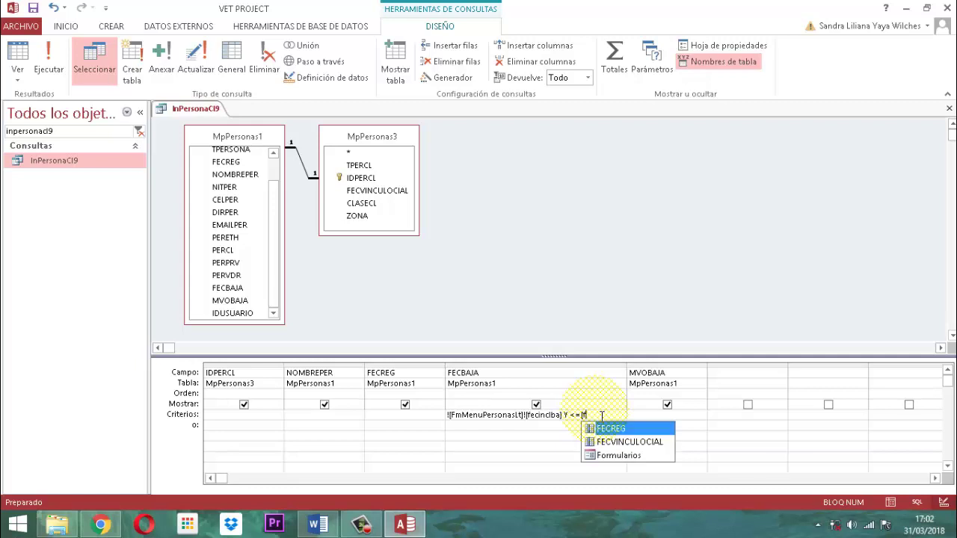
click(622, 458)
double_click(622, 457)
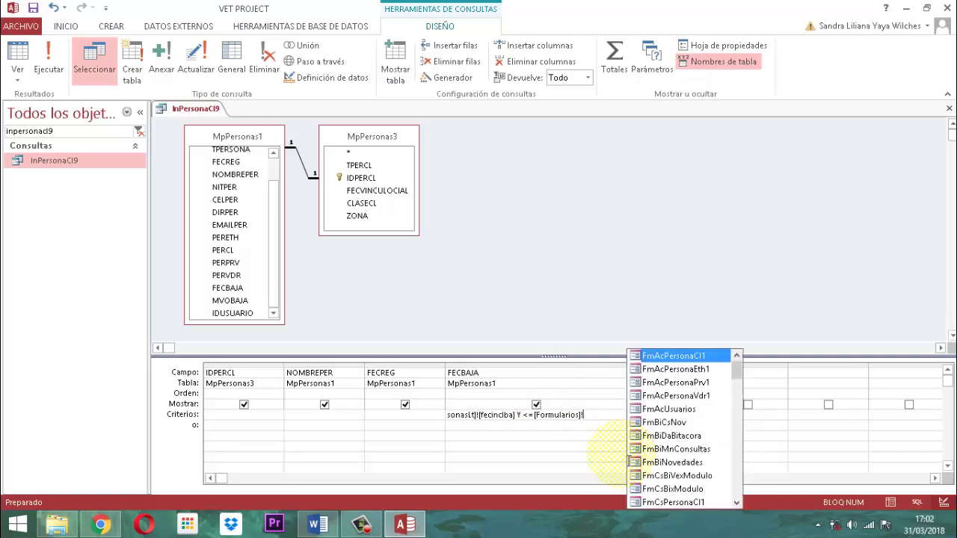
text(fmmenupersonas1)
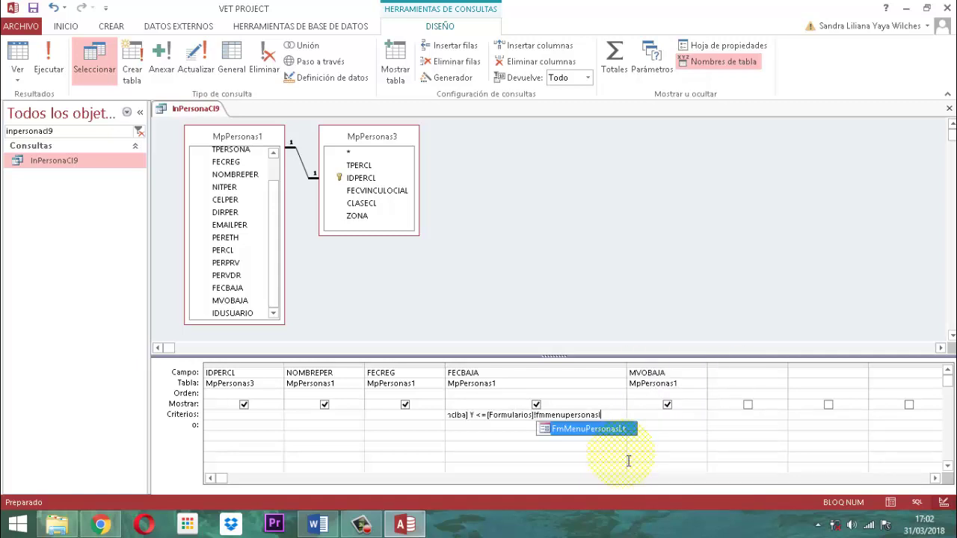
double_click(612, 430)
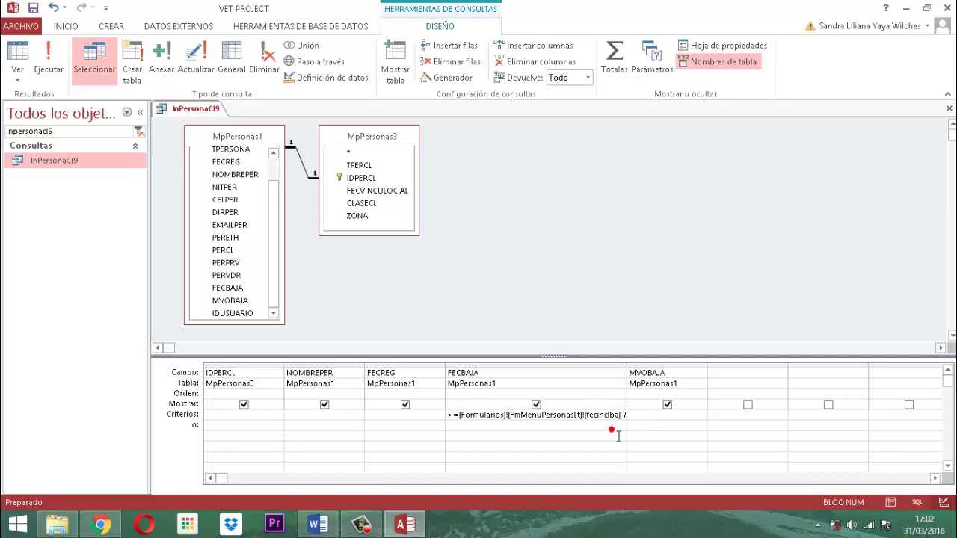
click(613, 424)
double_click(632, 372)
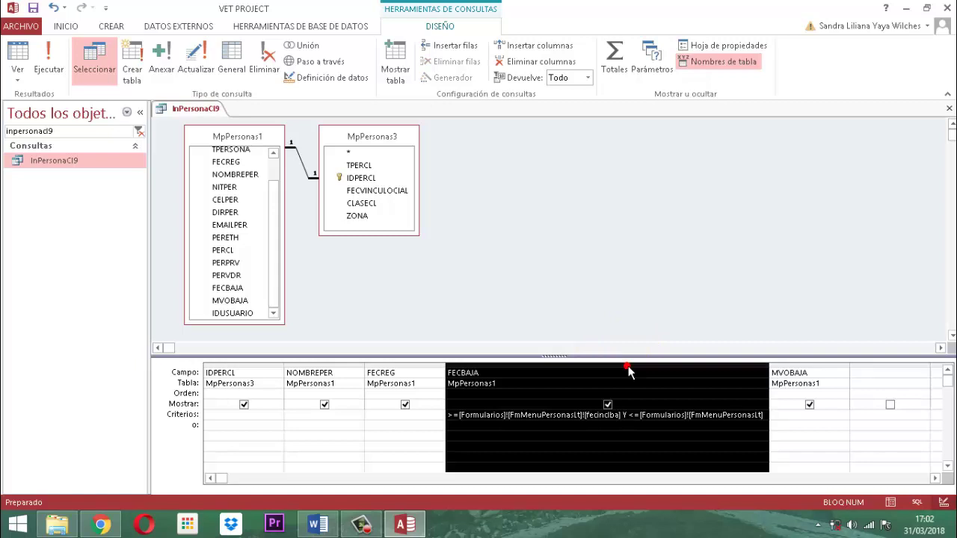
Step: Complete the upper date limit of the FECBAJA criterion with ![fecfnclba]
click(694, 416)
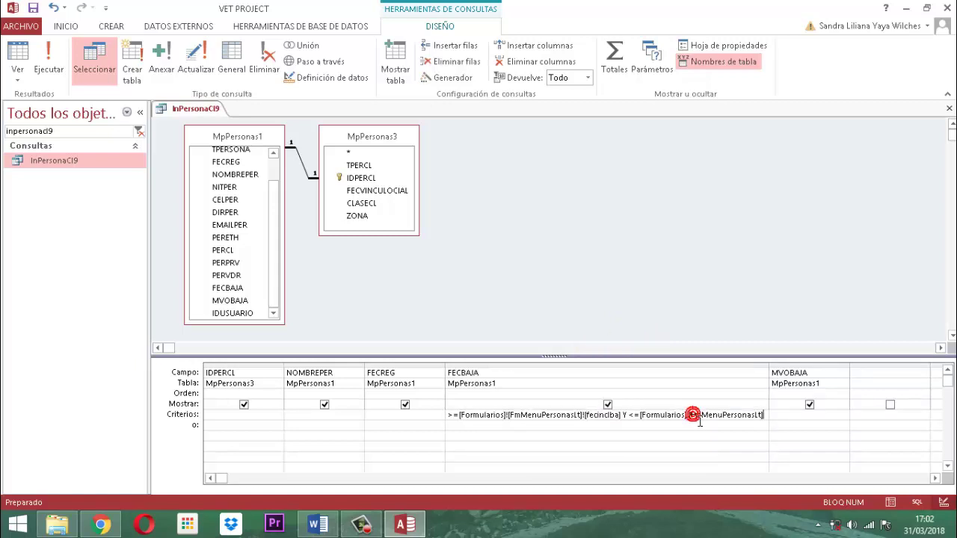
text(!)
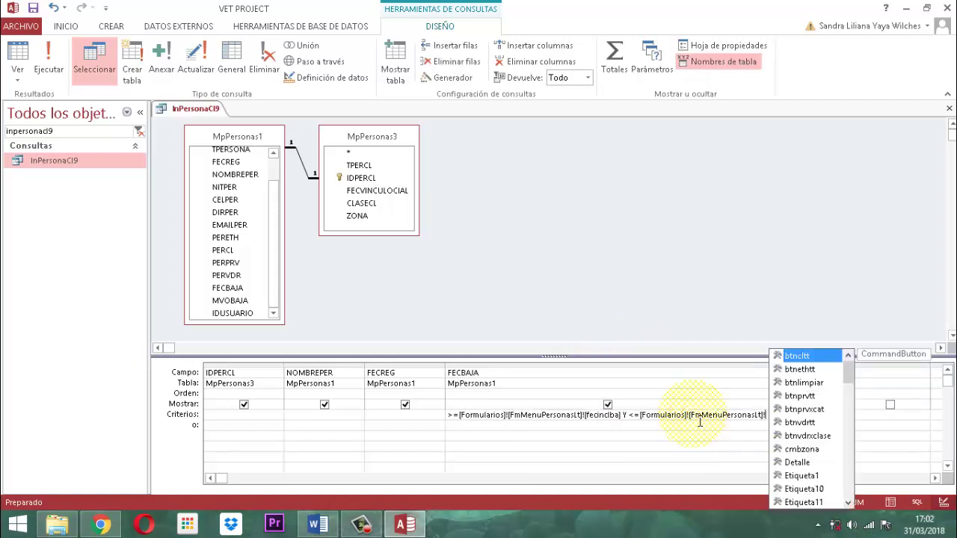
text(fecf)
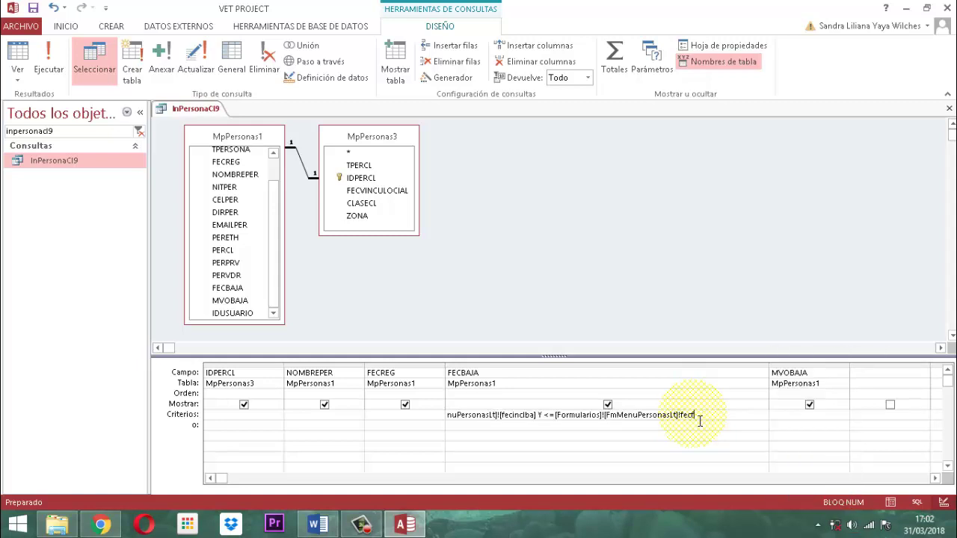
text(nclb)
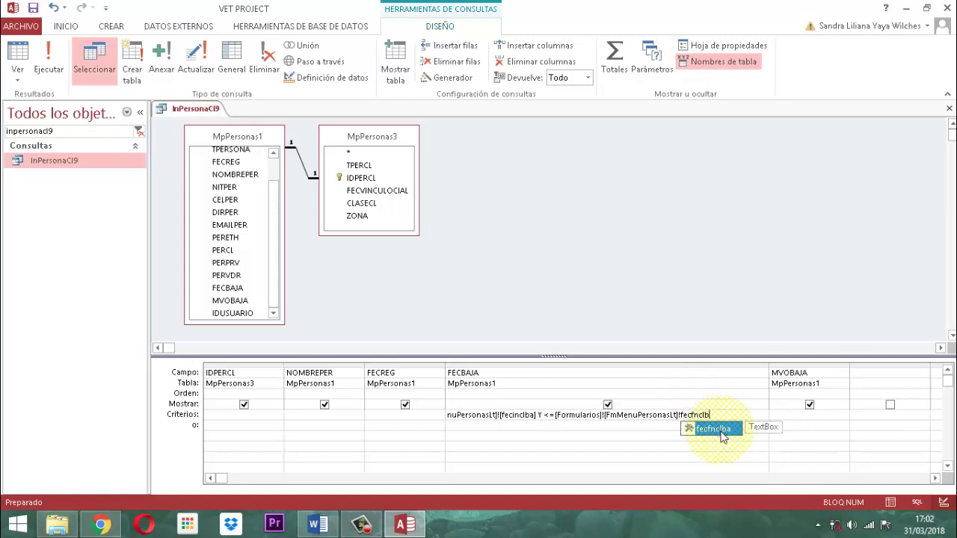
double_click(720, 432)
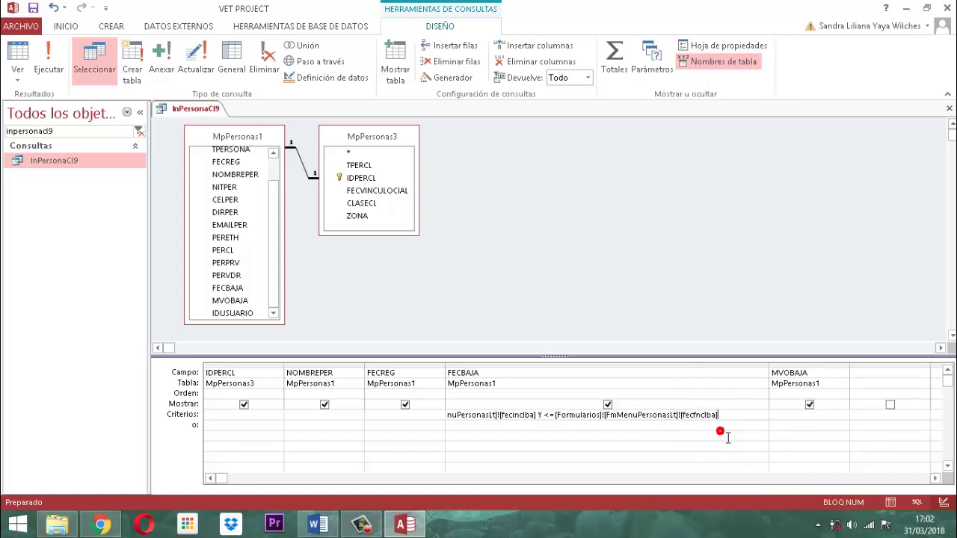
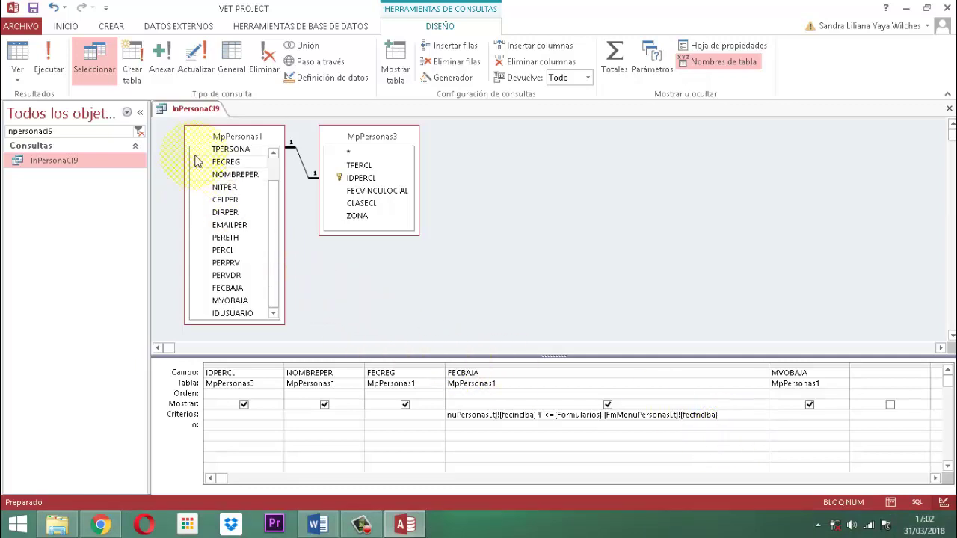
Step: Save the InPersonaCl9 query with its FECBAJA date criterion and close it
right_click(196, 110)
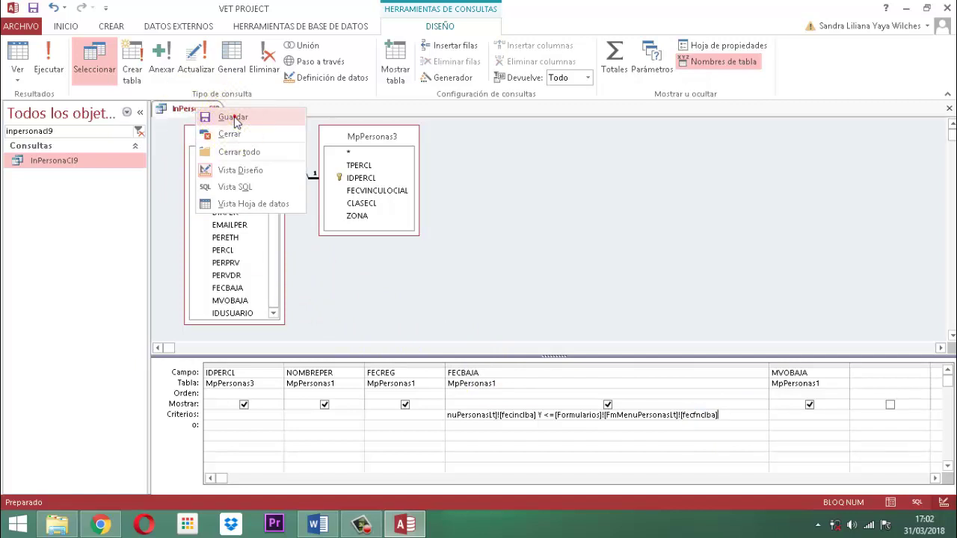
click(220, 116)
right_click(180, 109)
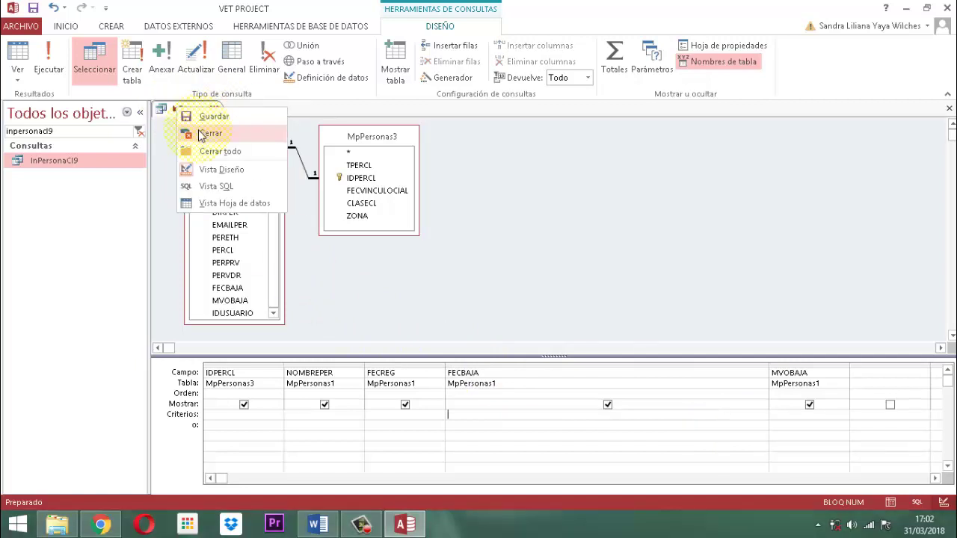
click(202, 134)
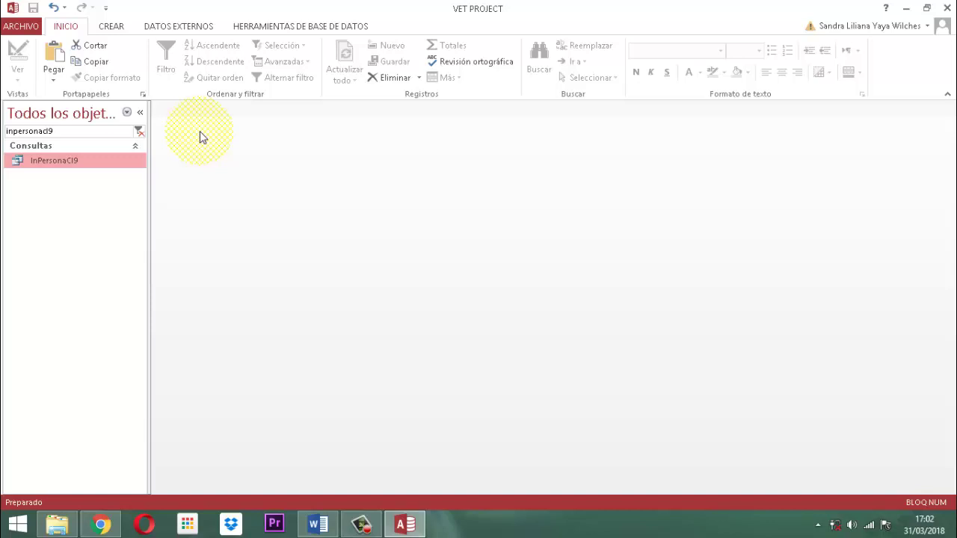
Step: Create a blank report and save it under the name Inpersonacl9
click(121, 29)
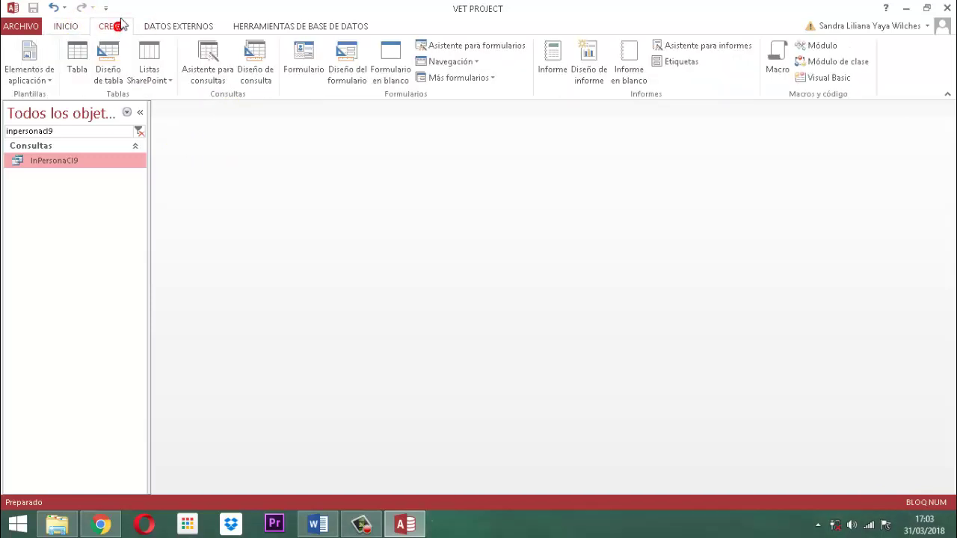
click(640, 68)
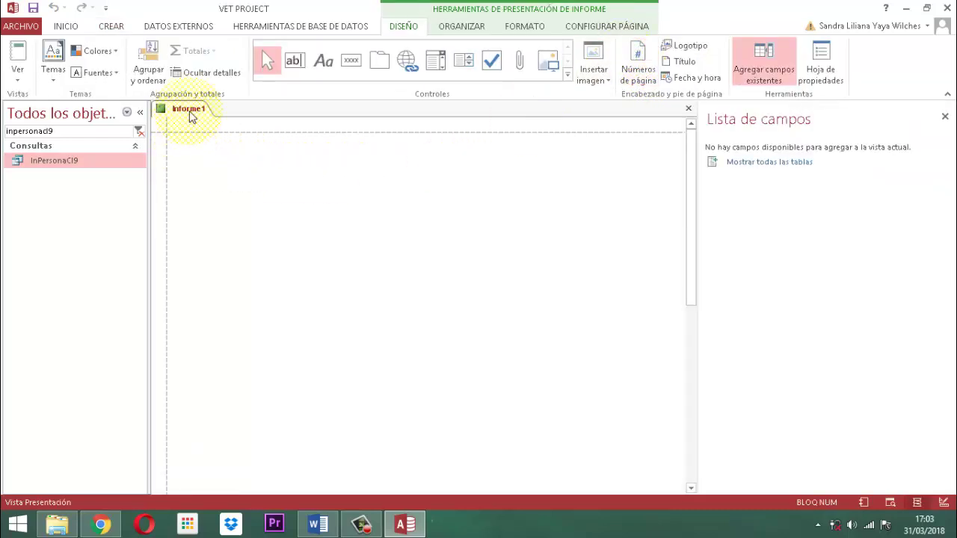
right_click(191, 114)
click(217, 120)
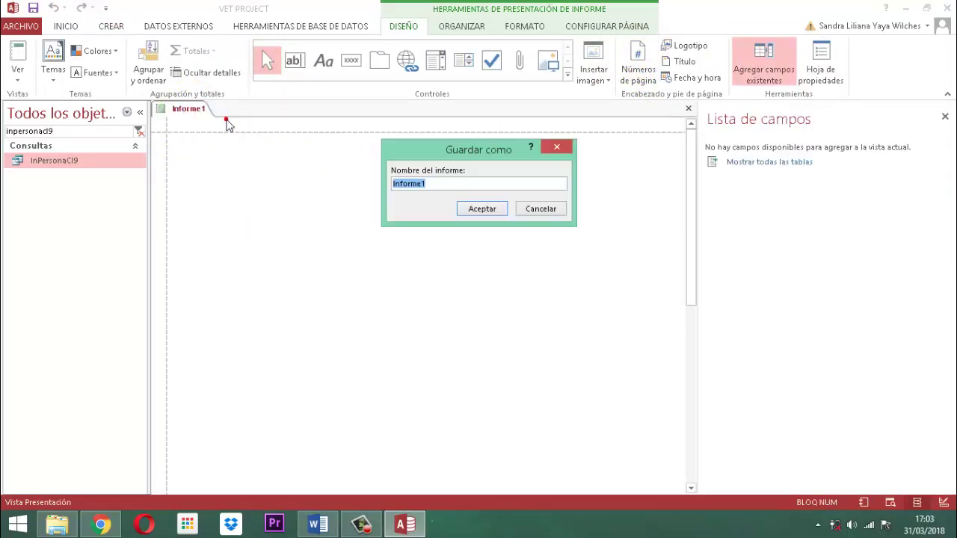
text(In)
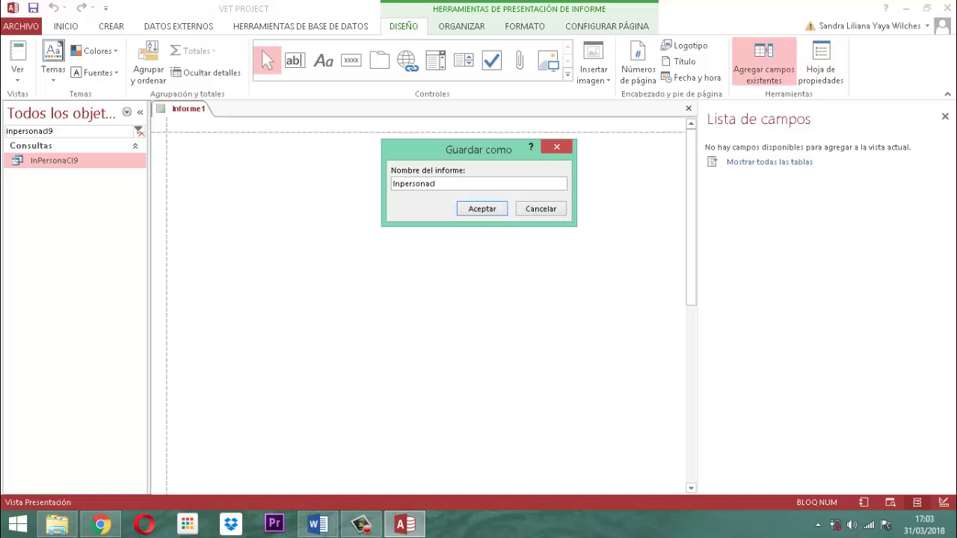
text(personacl9)
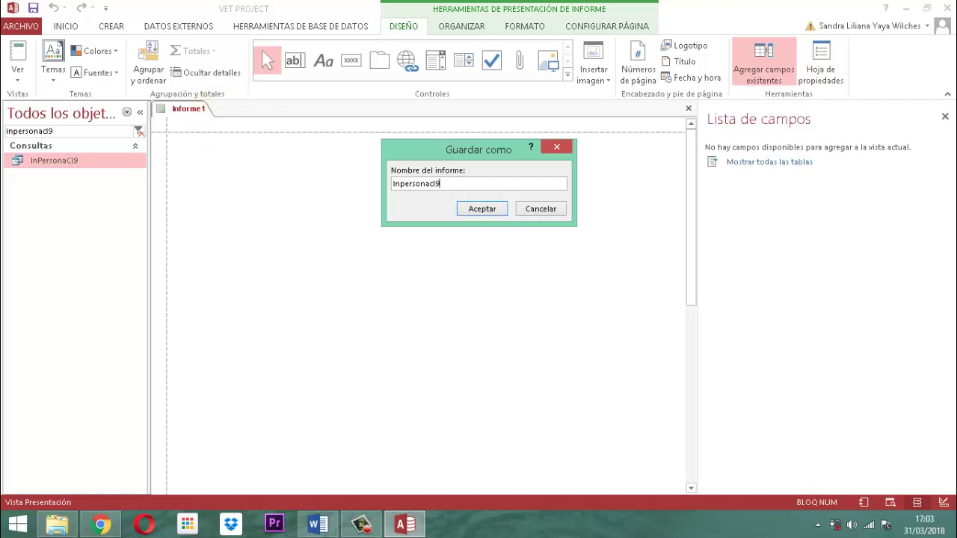
click(482, 212)
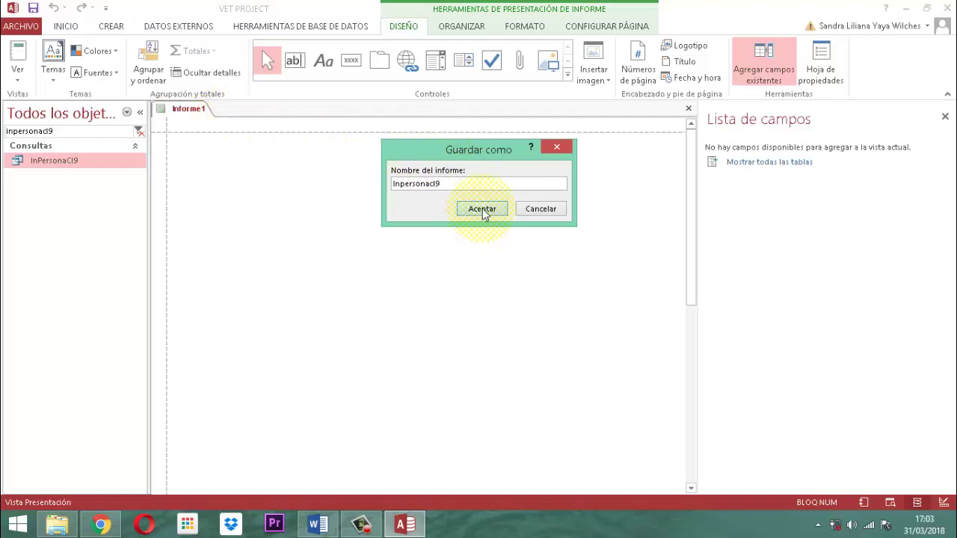
right_click(181, 109)
click(207, 114)
Step: Switch the Inpersonacl9 report to design view and close the field list
right_click(209, 111)
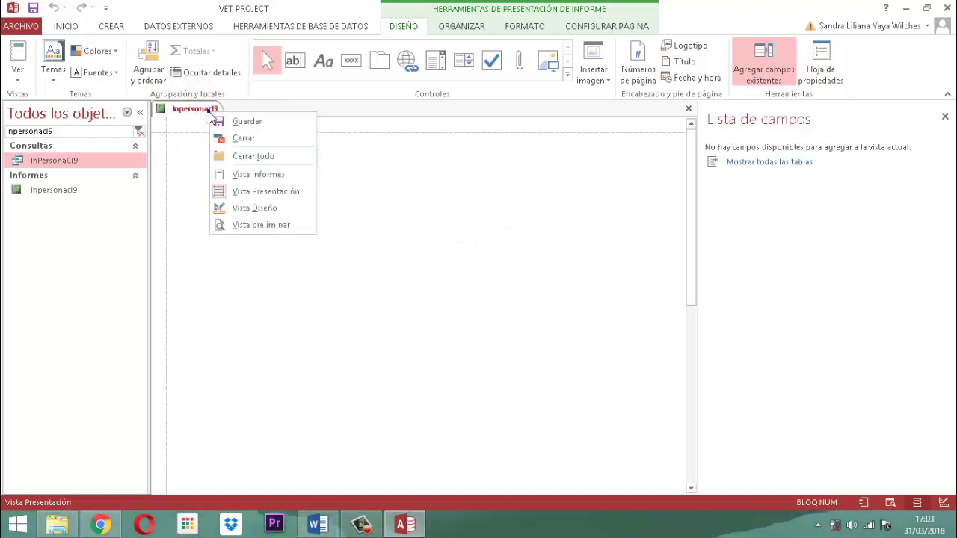
click(268, 210)
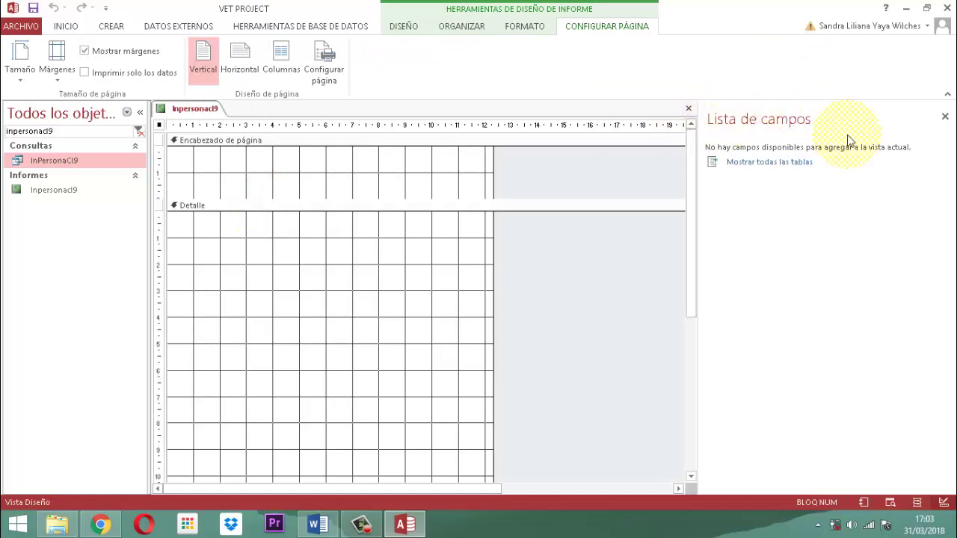
click(945, 118)
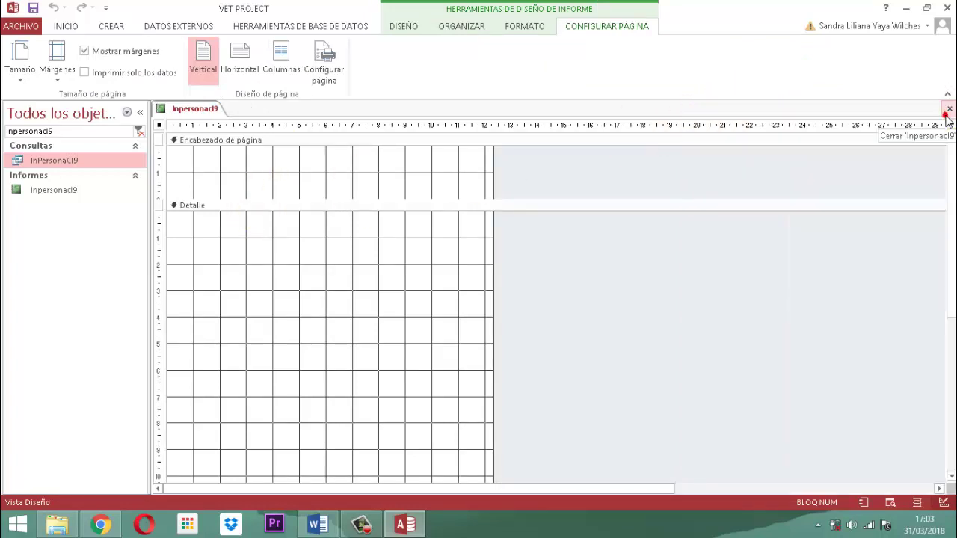
Step: Add a title to the report header and remove the control layout that surrounds it
click(399, 26)
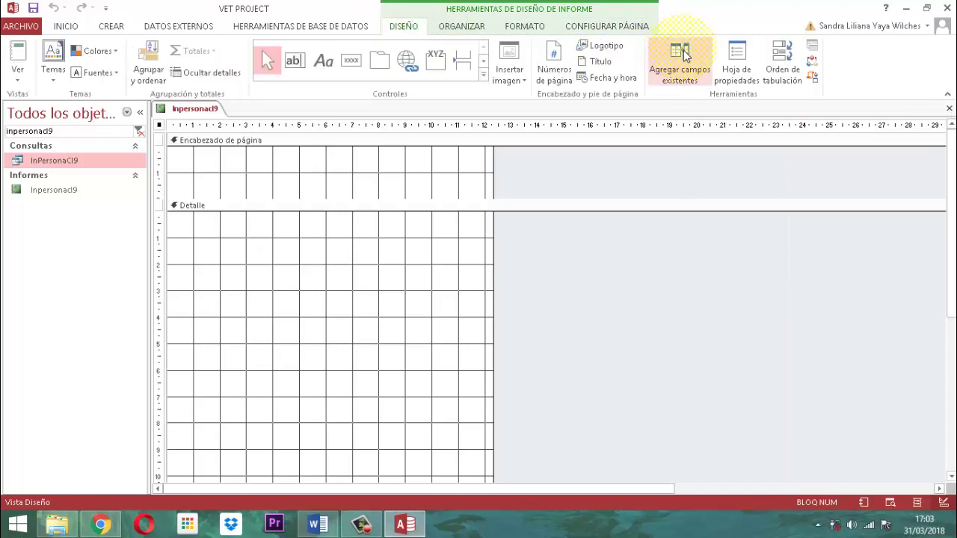
click(607, 63)
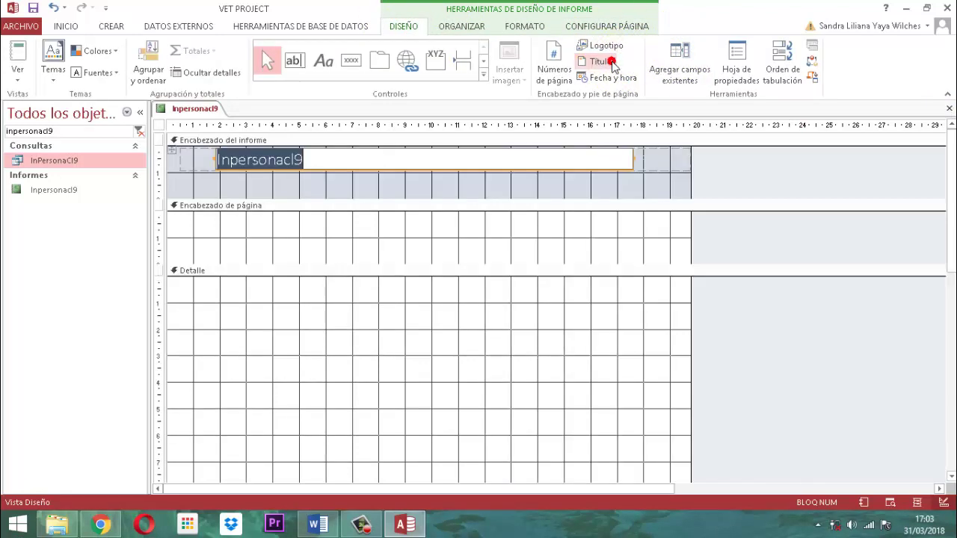
click(769, 172)
click(243, 163)
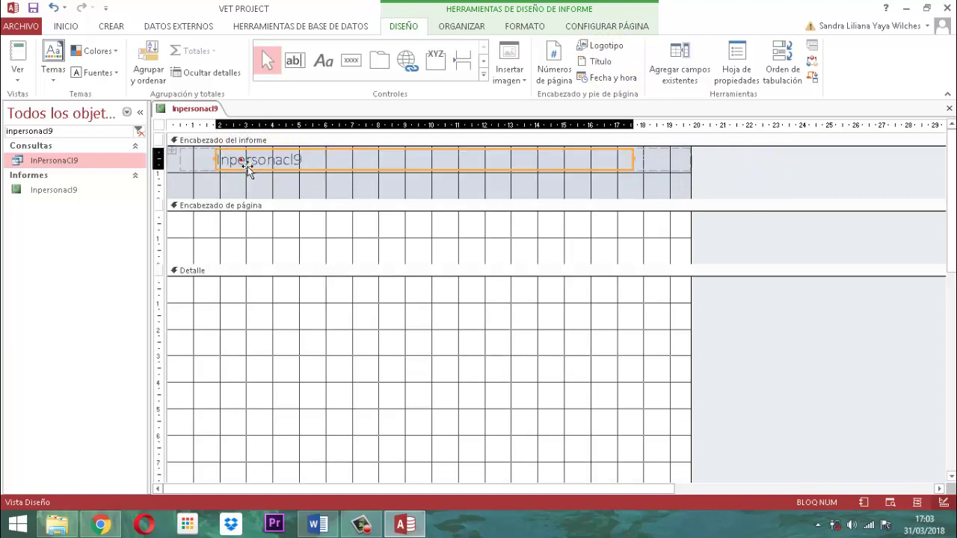
click(173, 155)
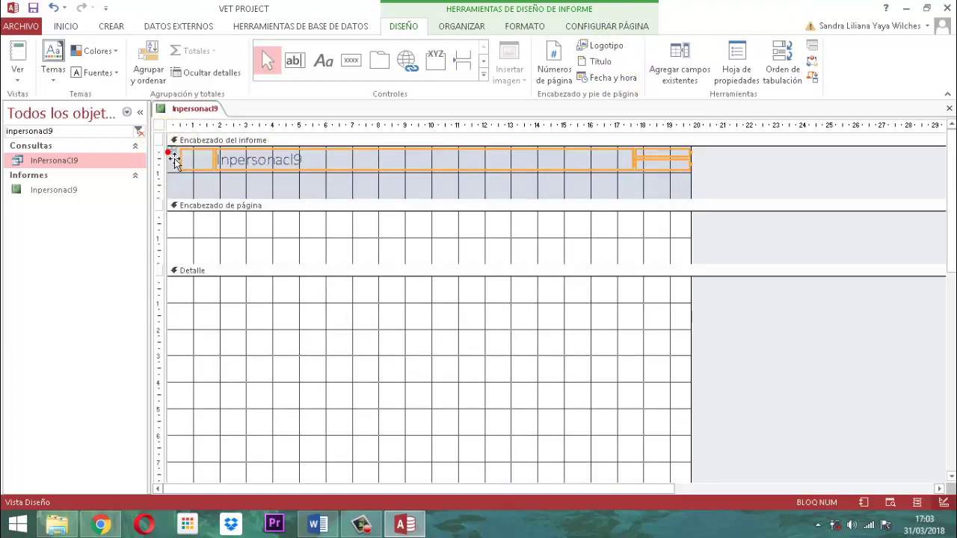
click(442, 26)
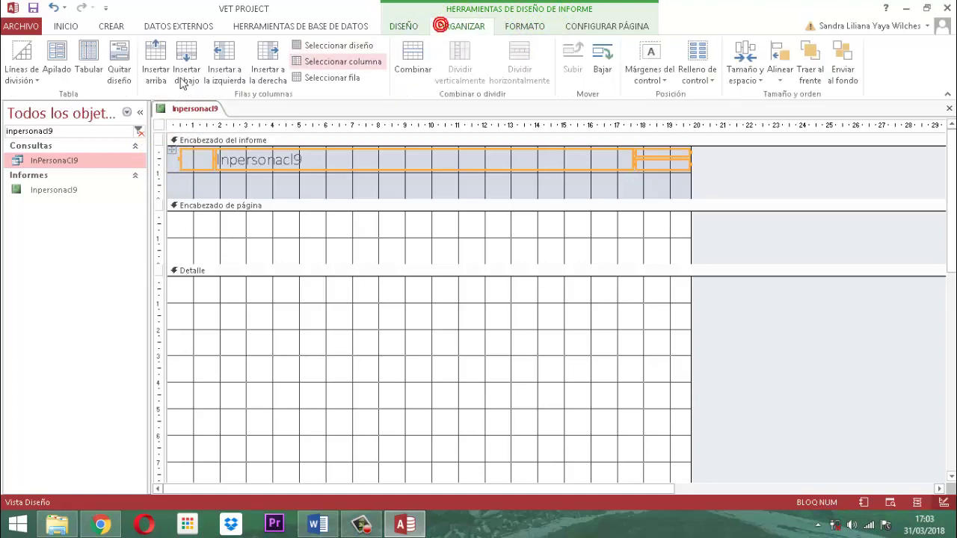
click(118, 56)
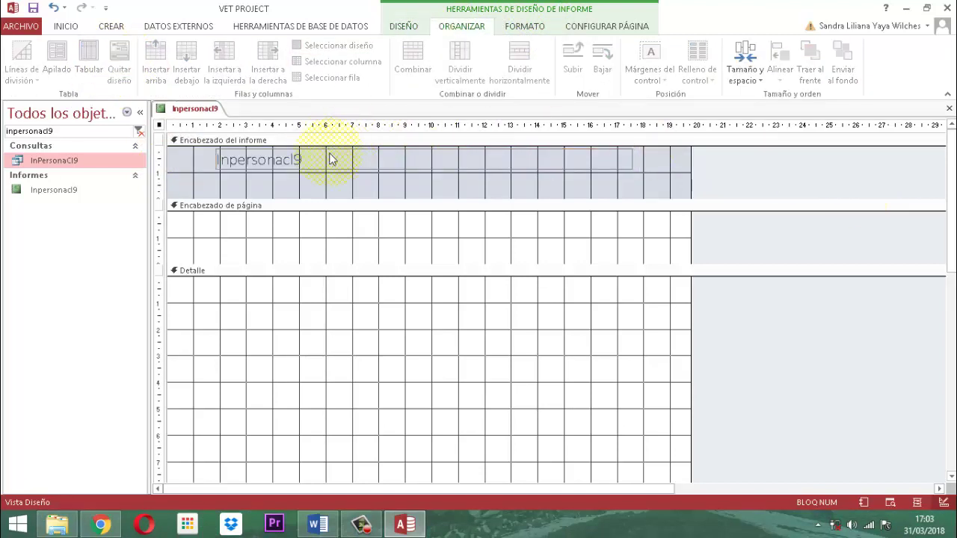
Step: Replace the report title text with INFORME - CLIENTES DADOS DE BAJA
click(290, 160)
click(311, 163)
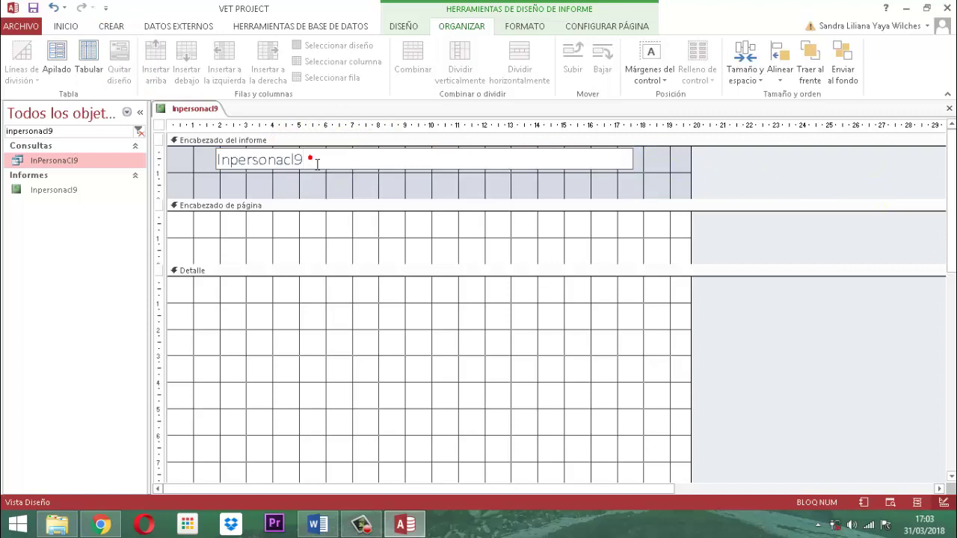
double_click(317, 164)
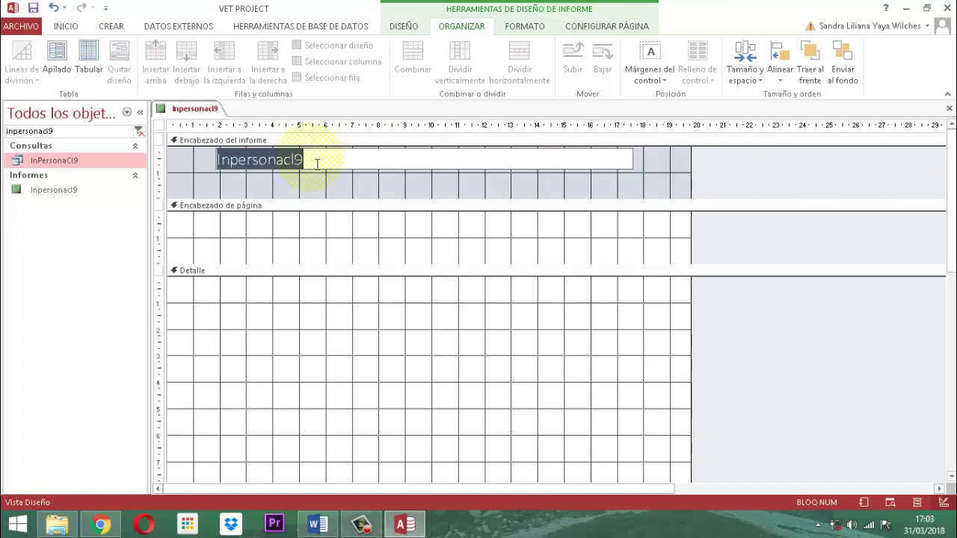
text(INFORME - CLIENTES DADOS DE BAJA)
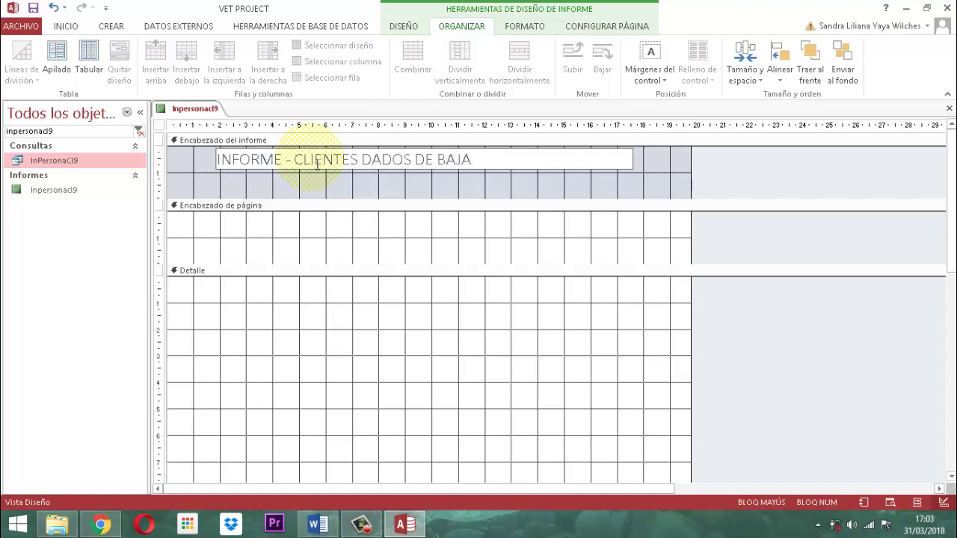
click(763, 166)
Step: Shrink the title label to fit its text and set its font colour to black
click(396, 152)
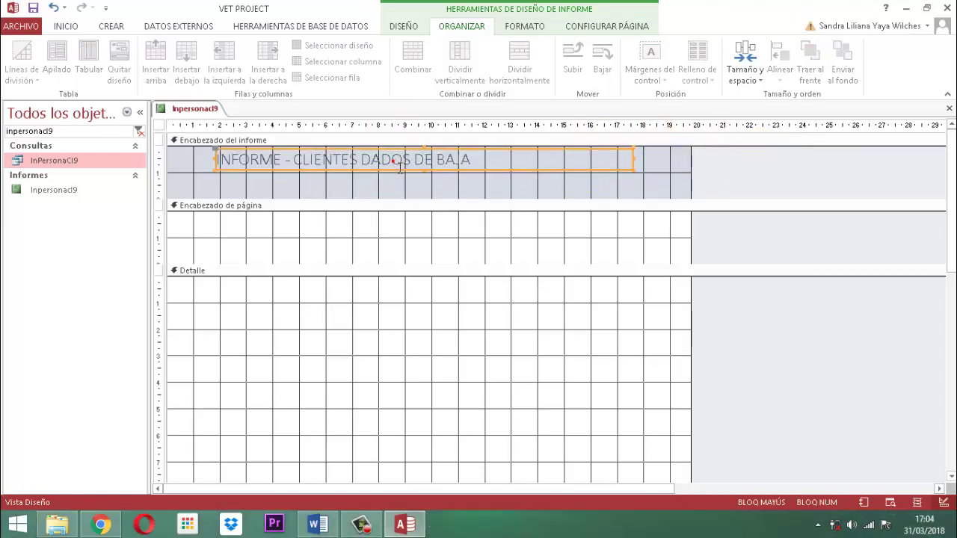
double_click(228, 181)
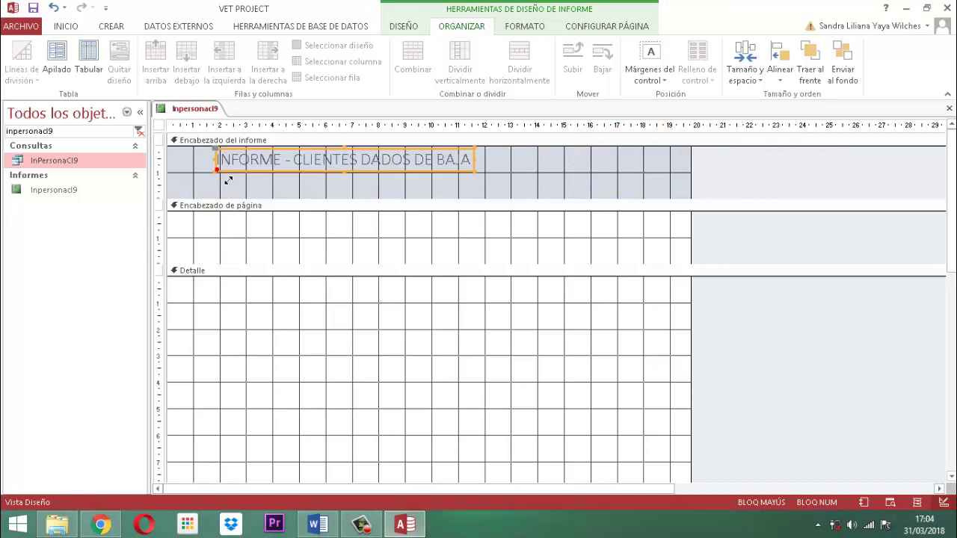
click(526, 27)
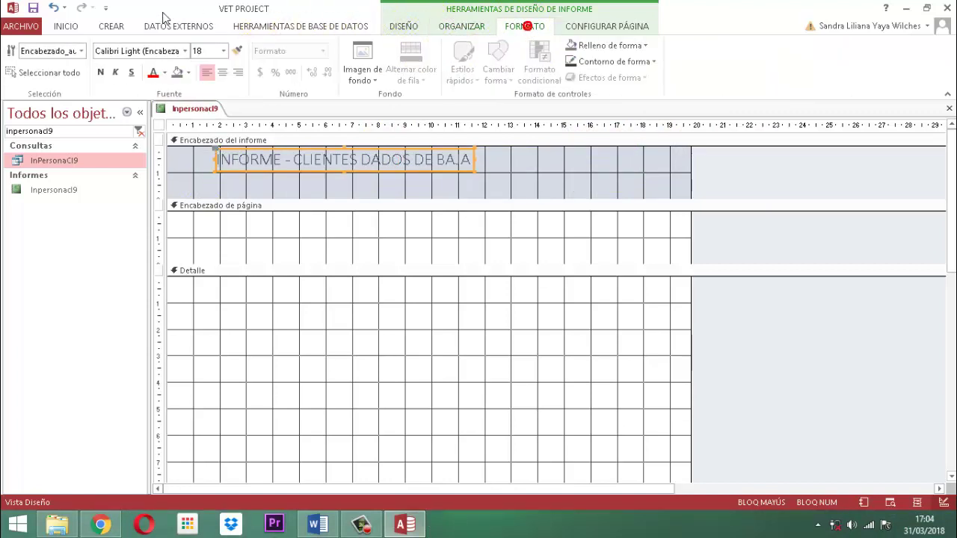
click(164, 73)
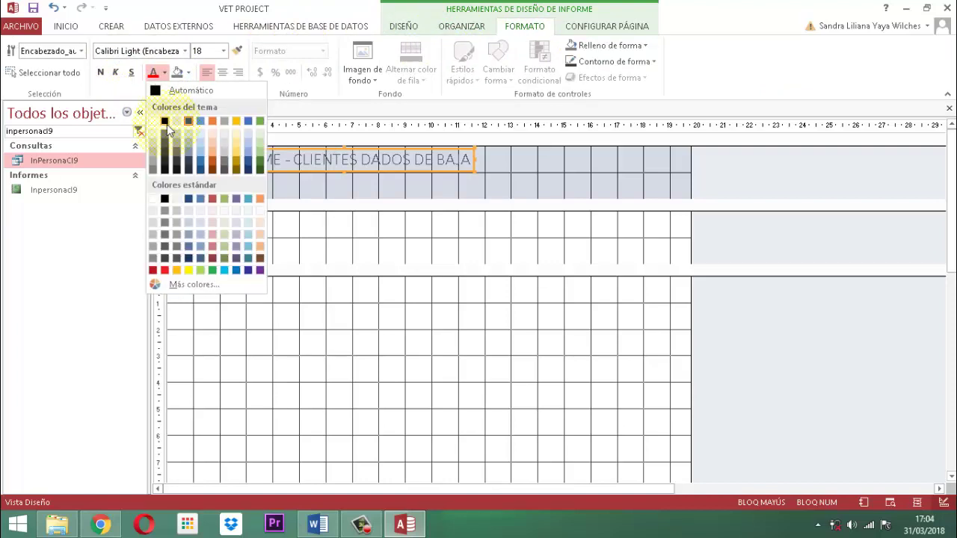
click(165, 122)
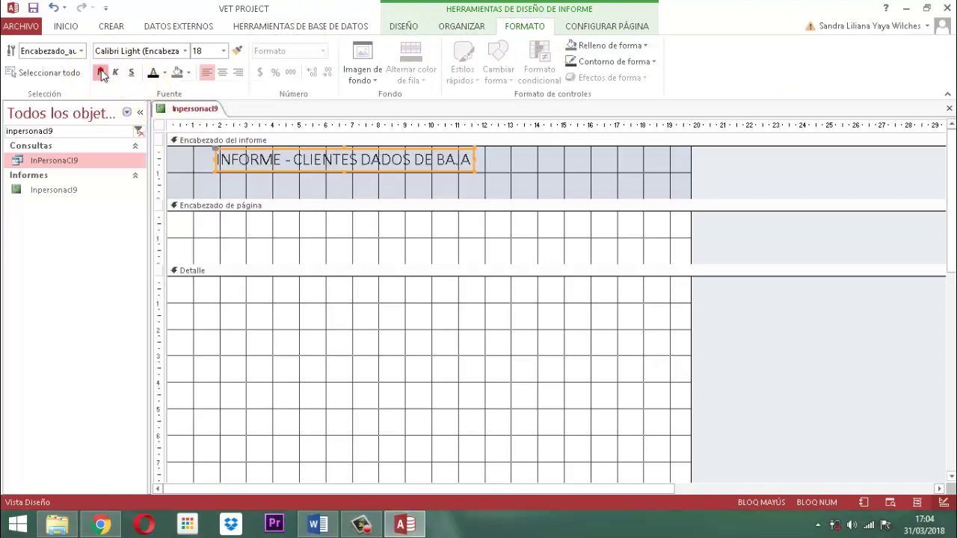
Step: Shift the title label rightwards in the report header so it starts at about the 5 cm ruler mark
click(214, 169)
key(Right)
key(Right)
key(Right)
key(Right)
key(Right)
key(Right)
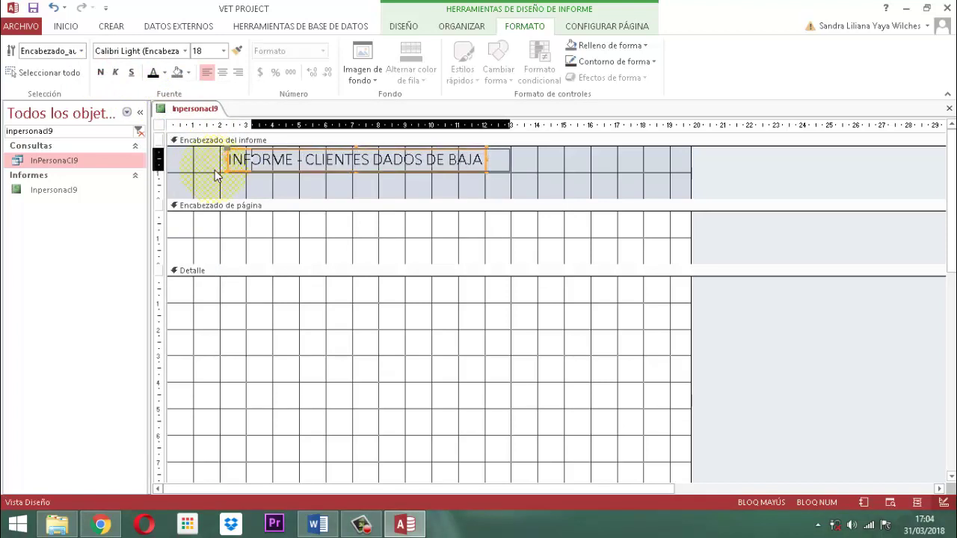
key(Right)
key(Right)
key(Right)
key(Right)
key(Right)
key(Right)
key(Right)
key(Right)
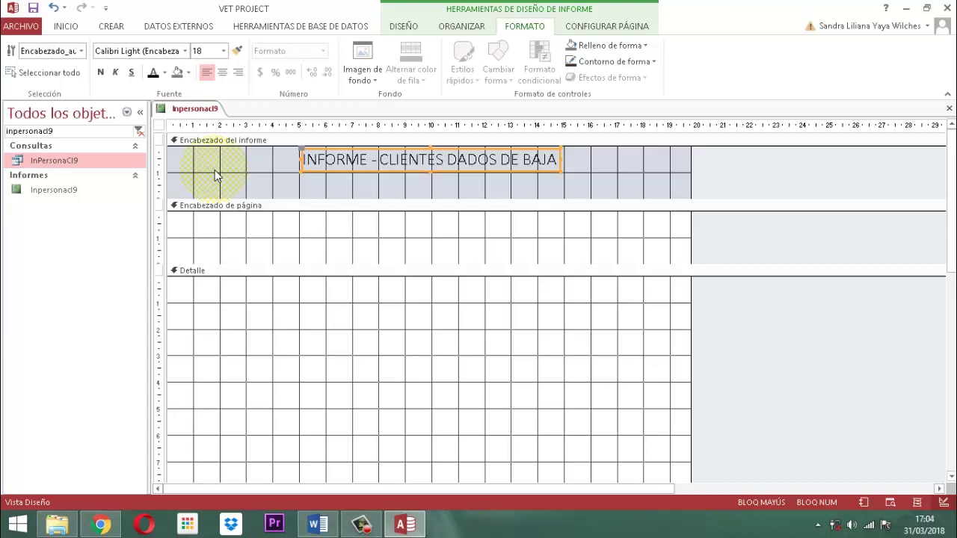
Step: Set the background colour of the report header section to white
click(485, 294)
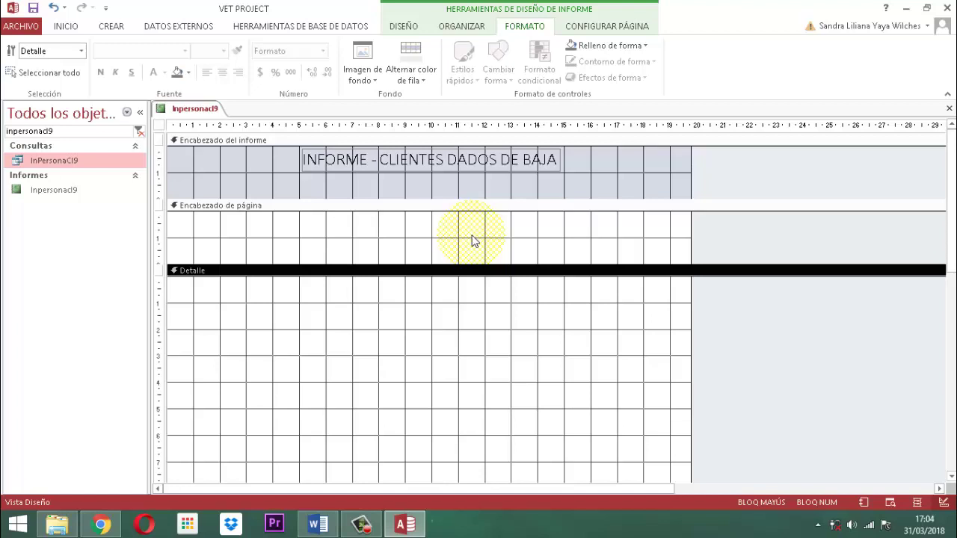
click(427, 313)
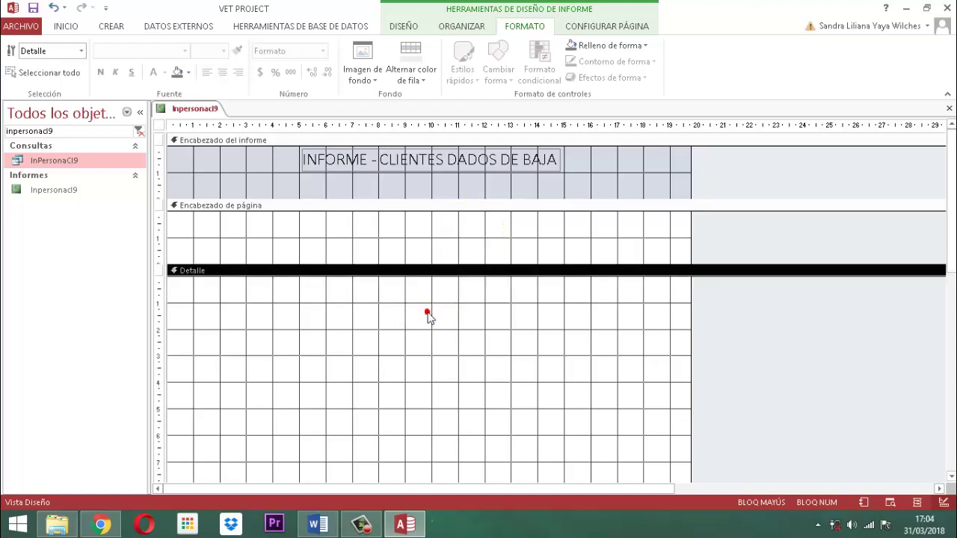
click(251, 180)
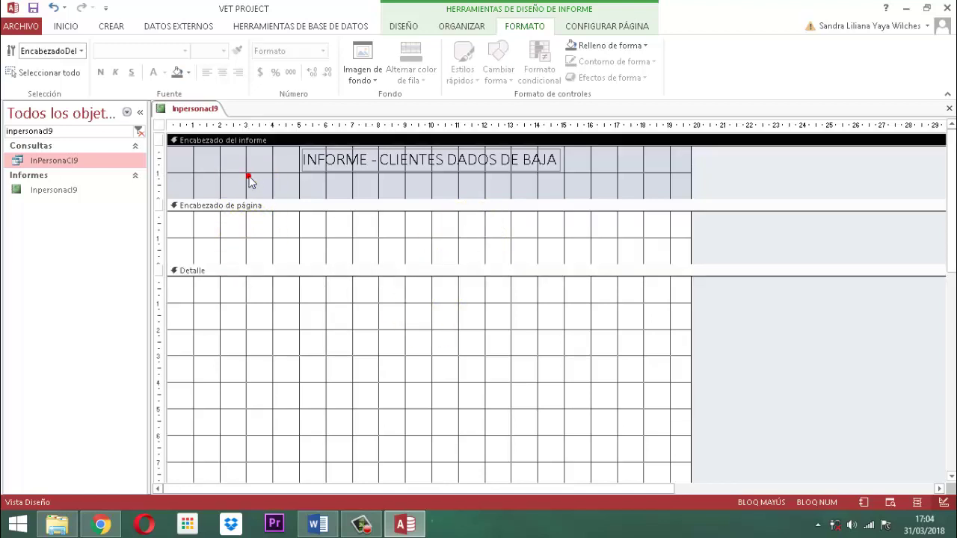
click(191, 73)
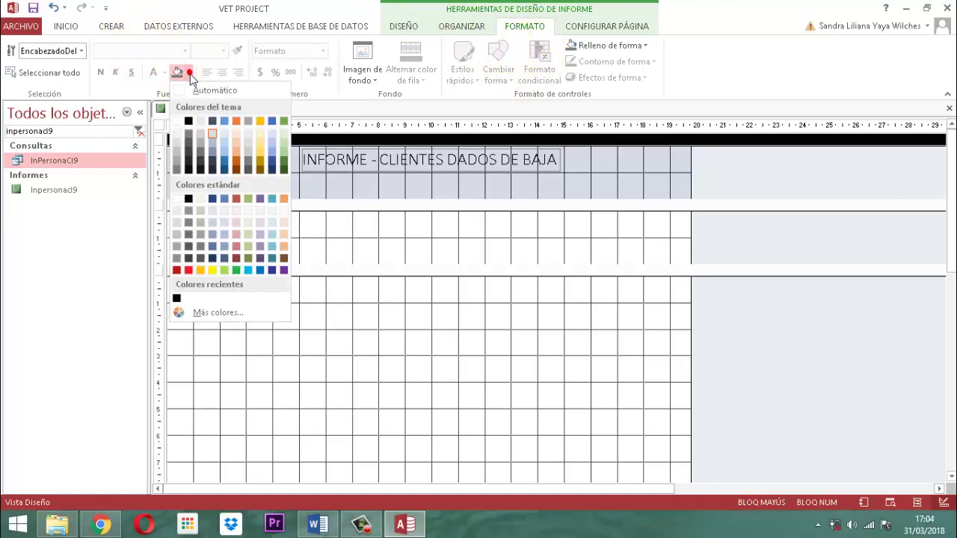
click(177, 121)
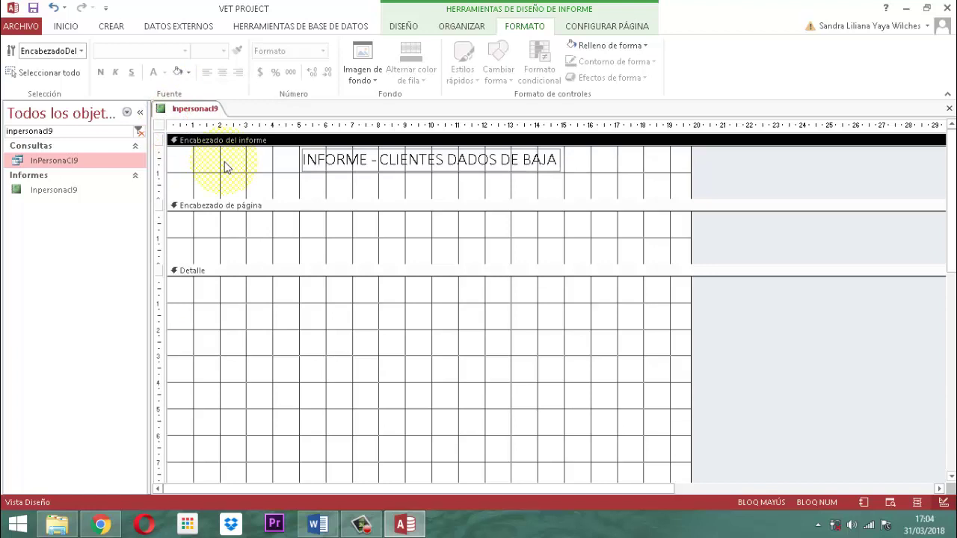
Step: Set the alternate row colour of the Detalle section to no colour
click(253, 273)
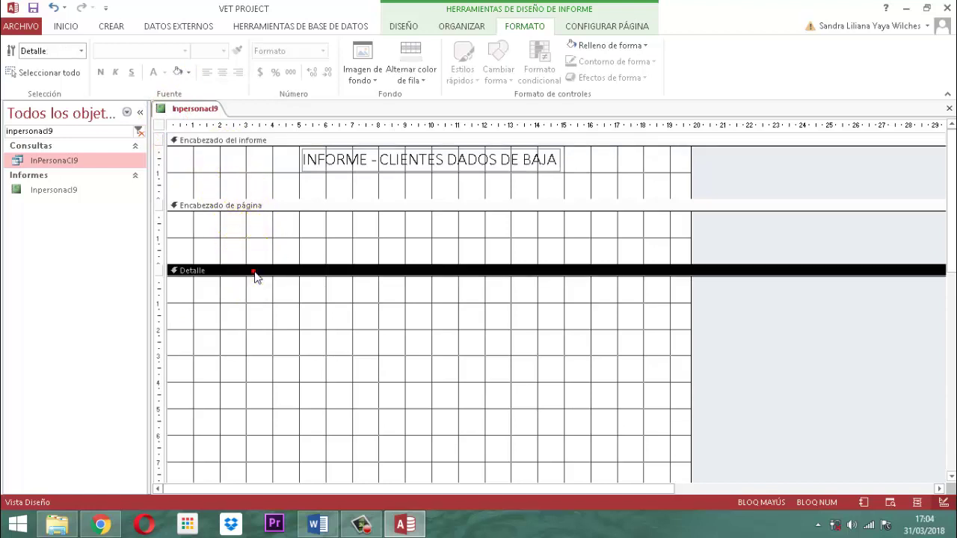
click(424, 84)
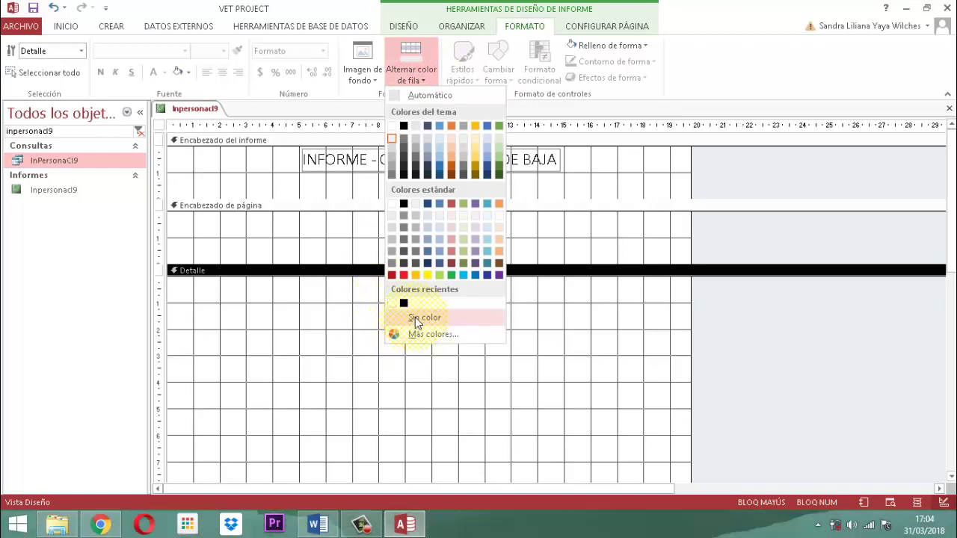
click(415, 318)
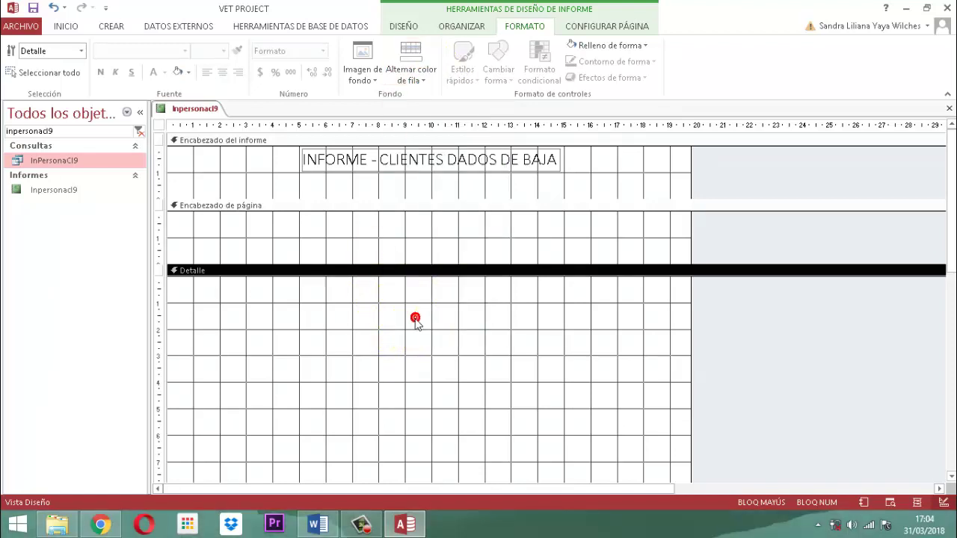
click(390, 329)
Step: Set the report's record source to the InPersonaCl9 query and close the property sheet
double_click(159, 127)
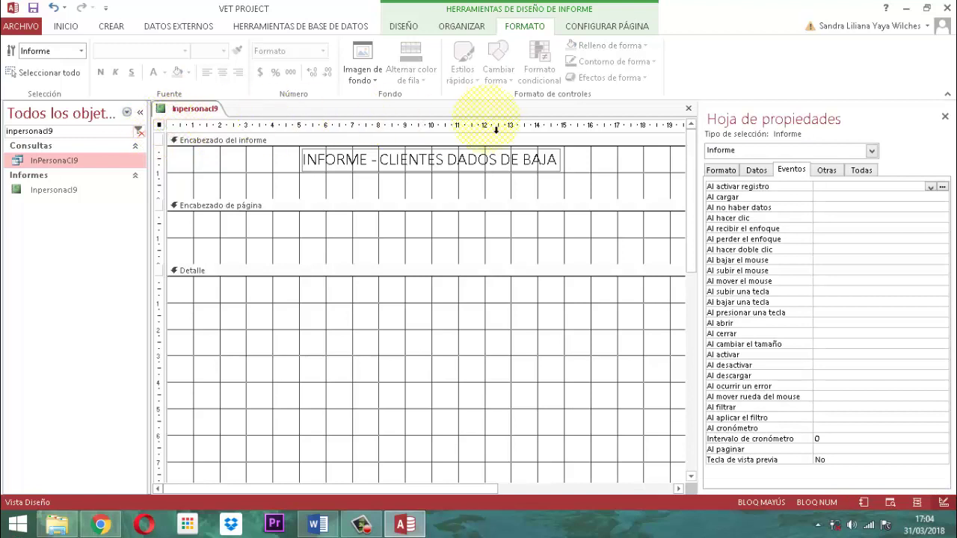
click(755, 171)
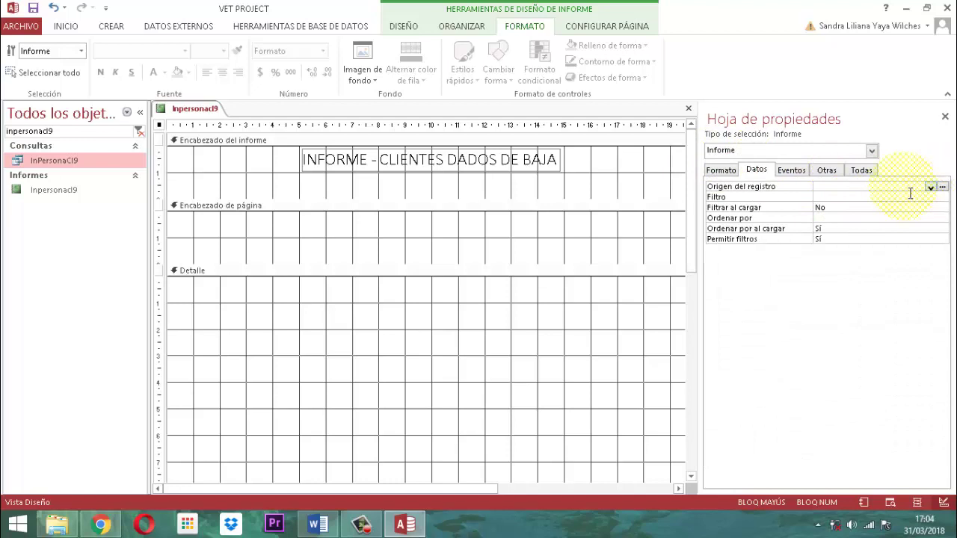
click(841, 187)
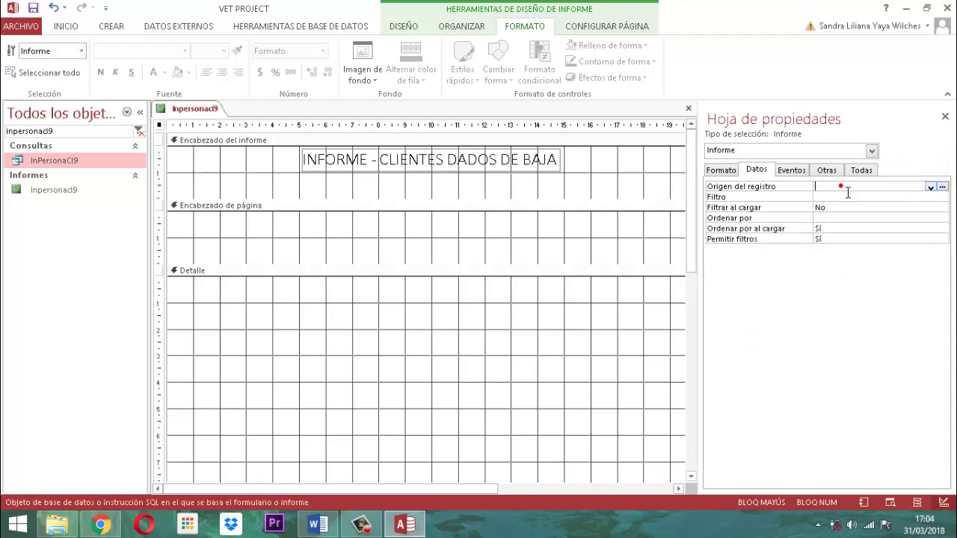
text(INPER)
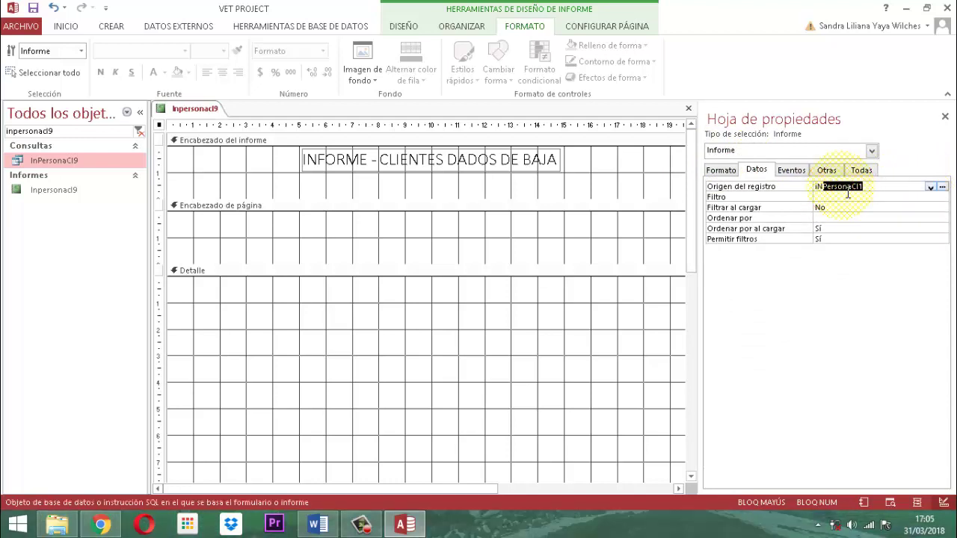
text(SO)
text(In)
key(Caps_Lock)
text(npe)
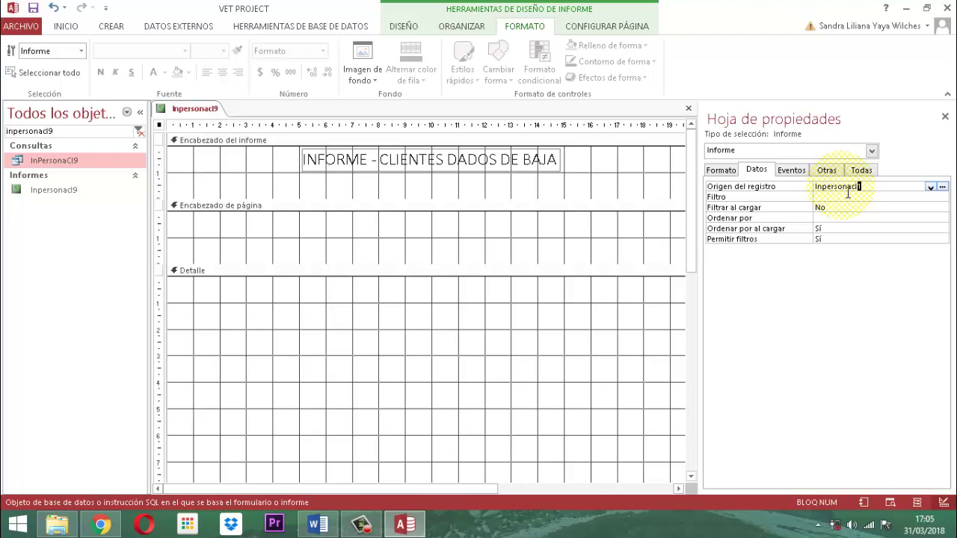
key(Return)
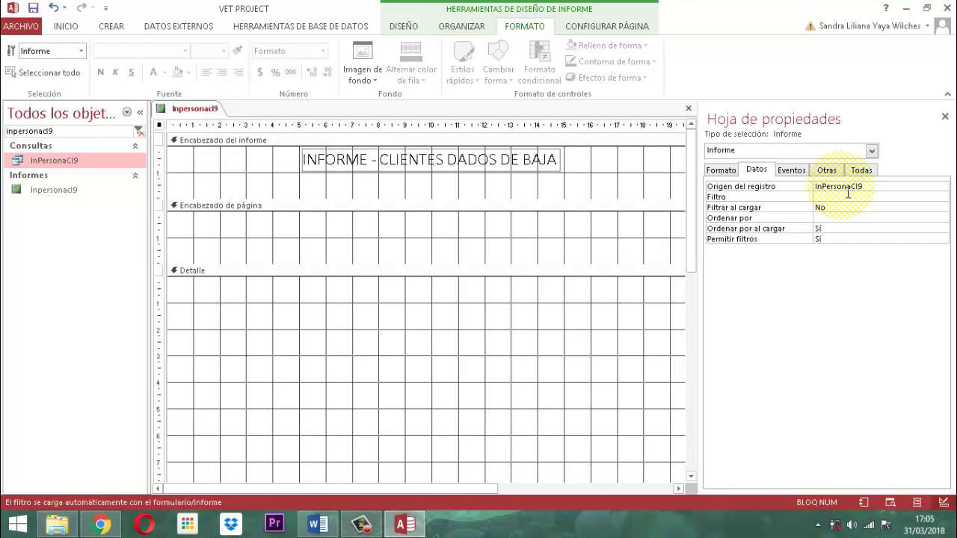
click(946, 116)
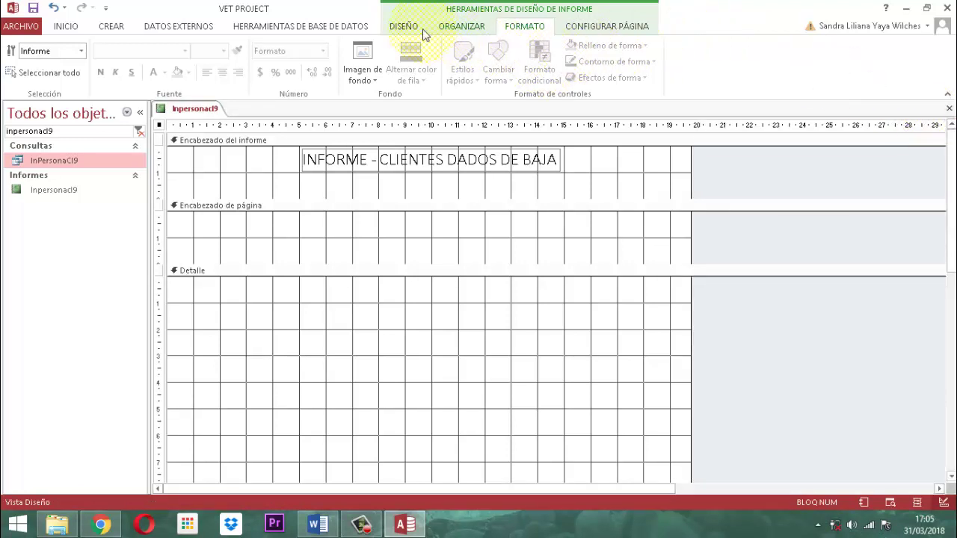
Step: Add the existing IDPERCL field to the Detalle section, with its text box starting at about the 6 cm ruler mark
click(399, 28)
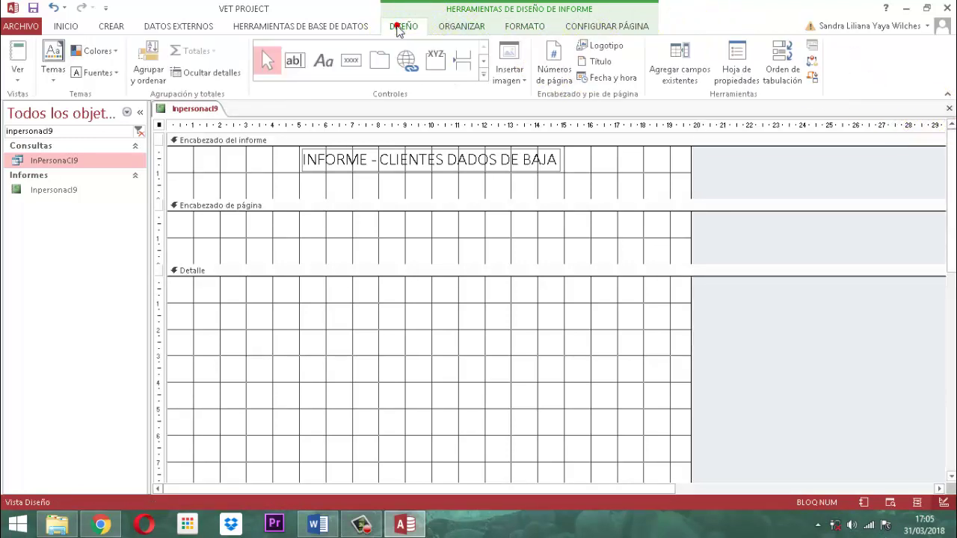
click(685, 73)
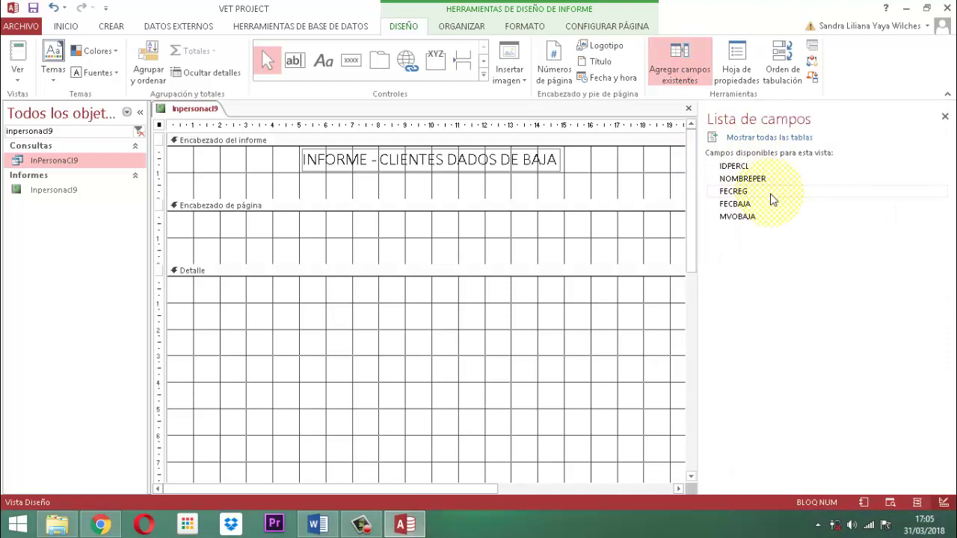
click(738, 167)
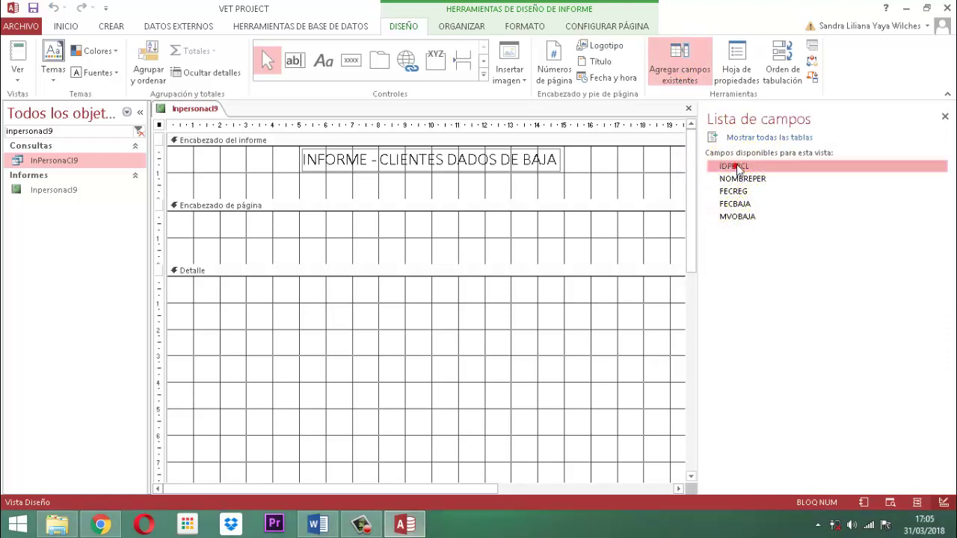
drag(733, 166, 338, 298)
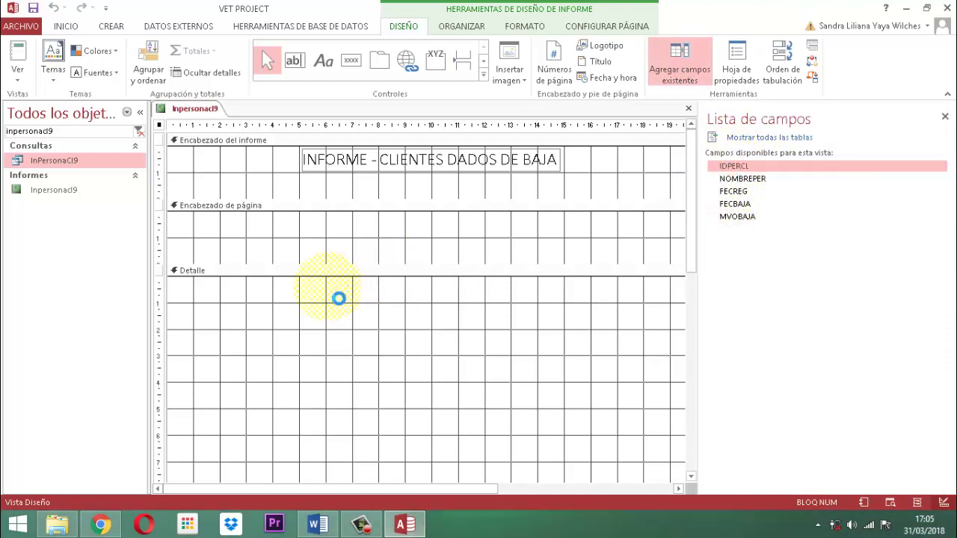
Step: Add the NOMBREPER, FECREG, FECBAJA and MVOBAJA fields together below IDPERCL in the Detalle section and close the field list
click(748, 180)
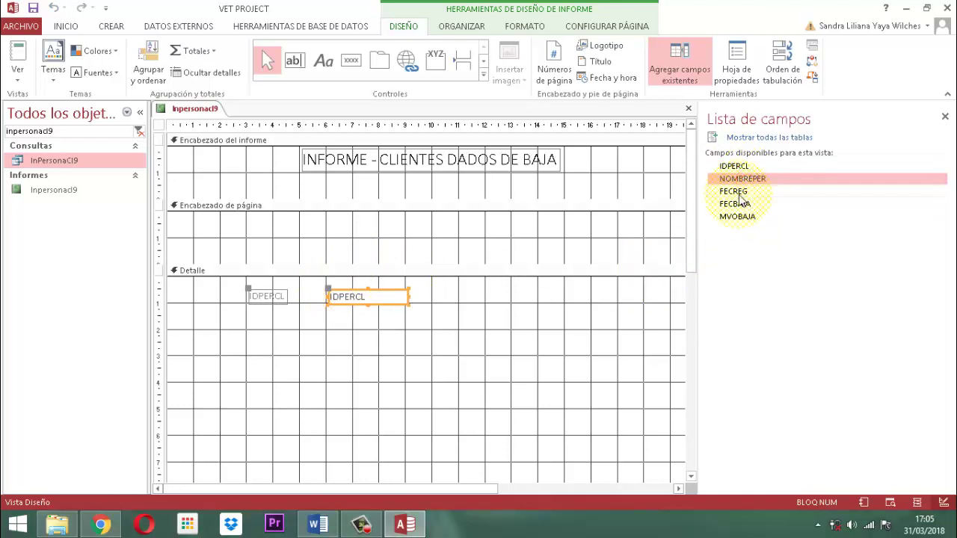
ctrl+click(740, 191)
ctrl+click(732, 205)
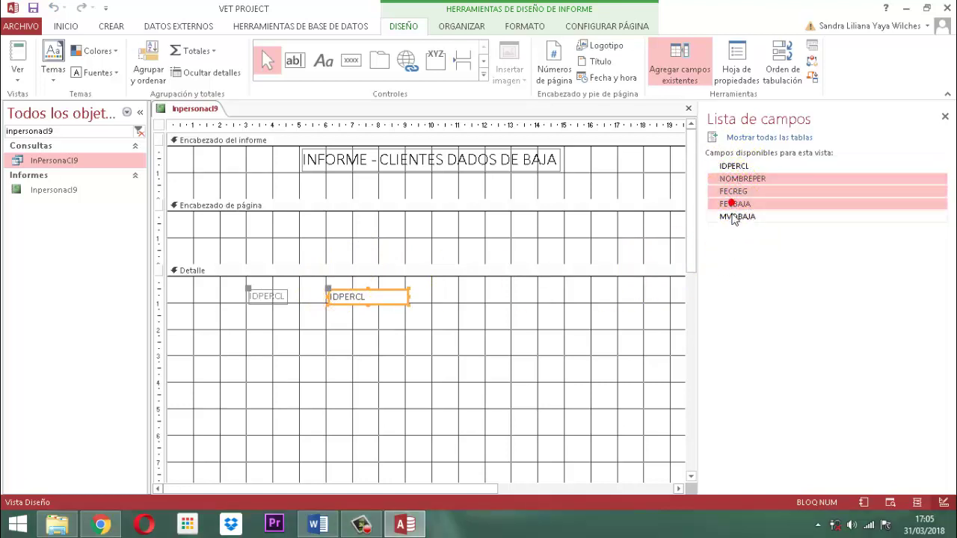
ctrl+click(736, 217)
drag(734, 193, 384, 326)
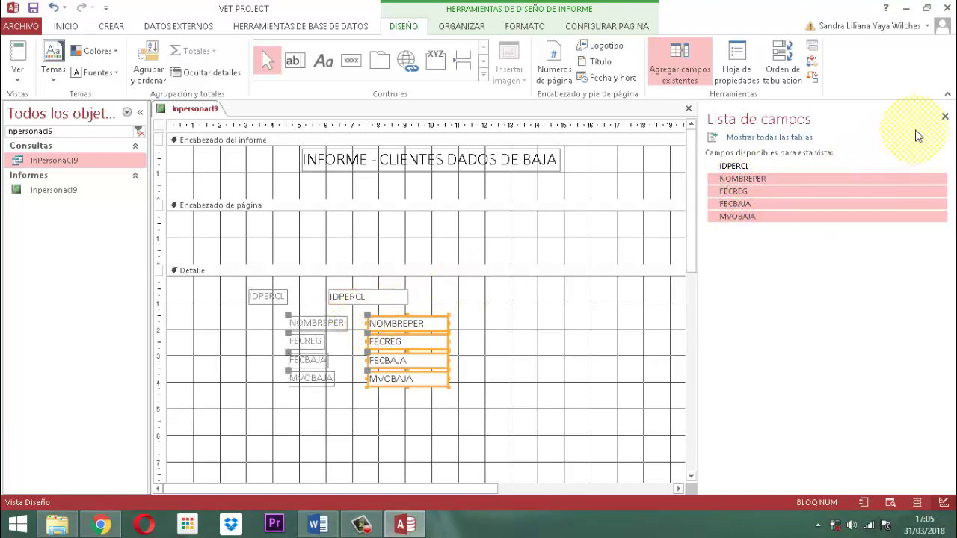
click(944, 118)
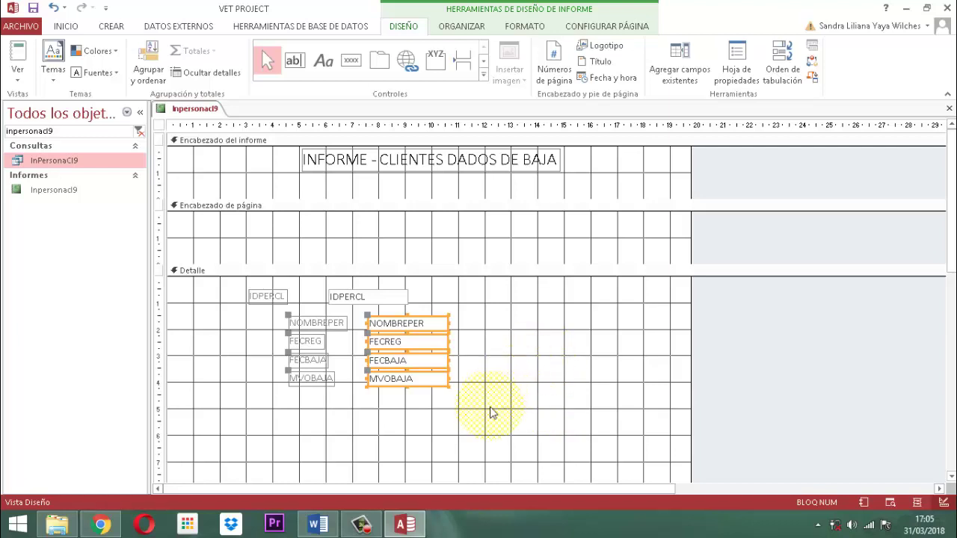
Step: Arrange all field labels and text boxes in a tabular layout starting at about the 1 cm ruler mark
drag(485, 412, 229, 296)
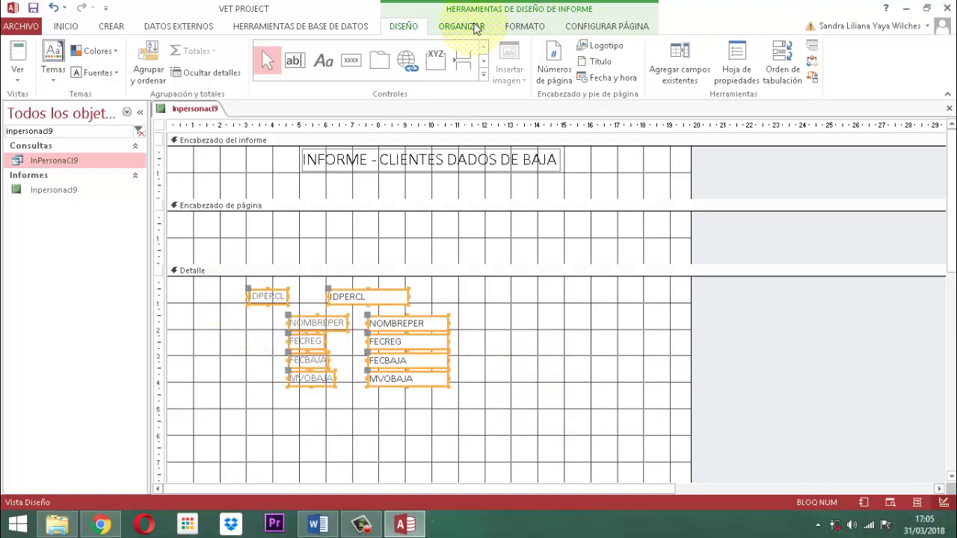
click(474, 26)
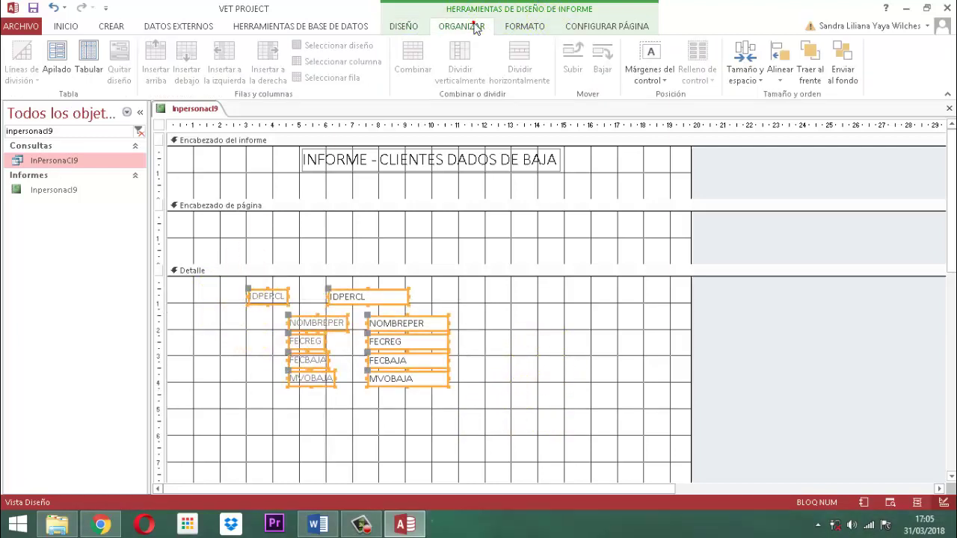
click(88, 54)
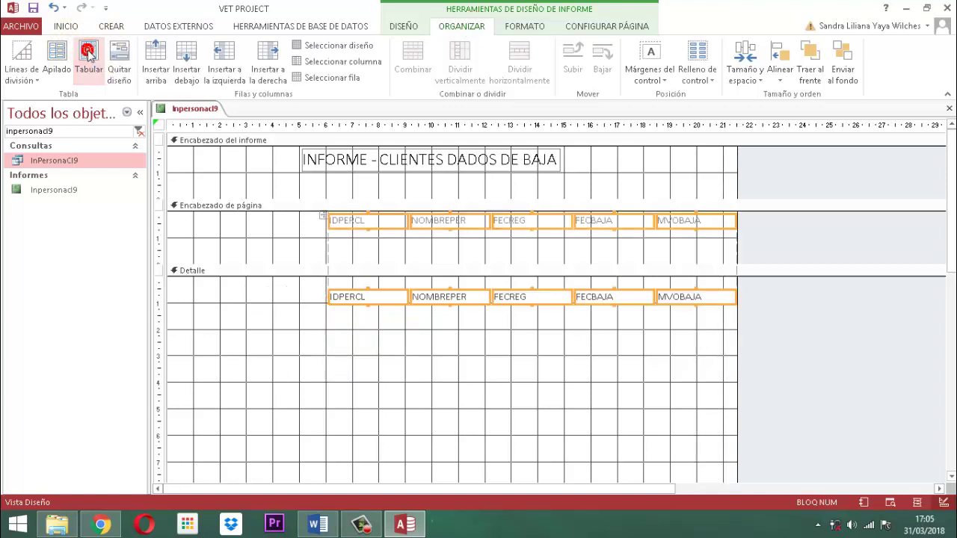
click(89, 53)
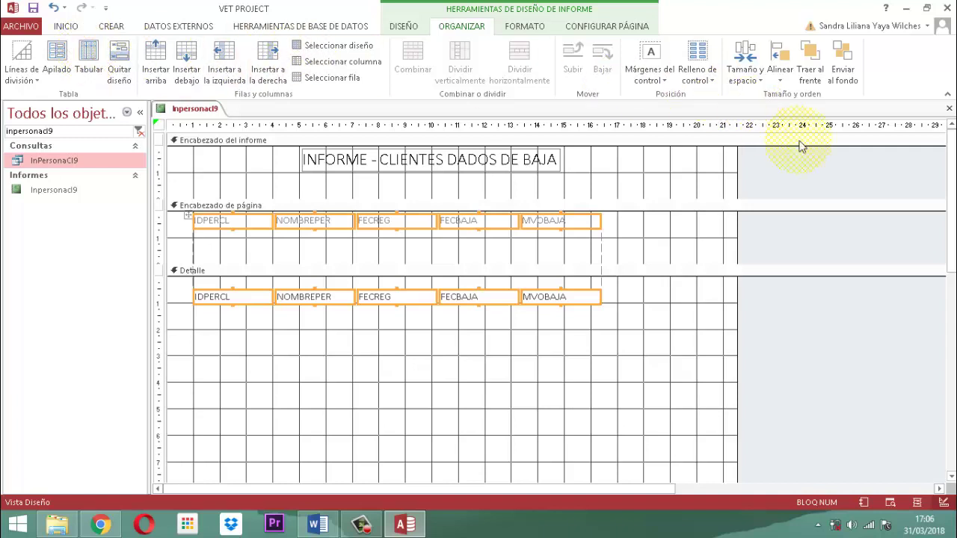
Step: Narrow the report's width to about 20 cm
click(792, 175)
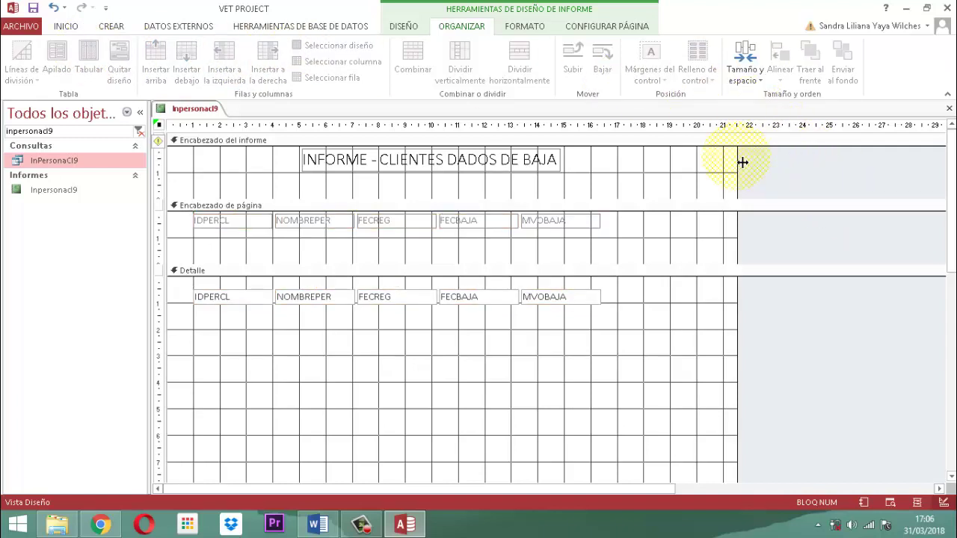
click(740, 165)
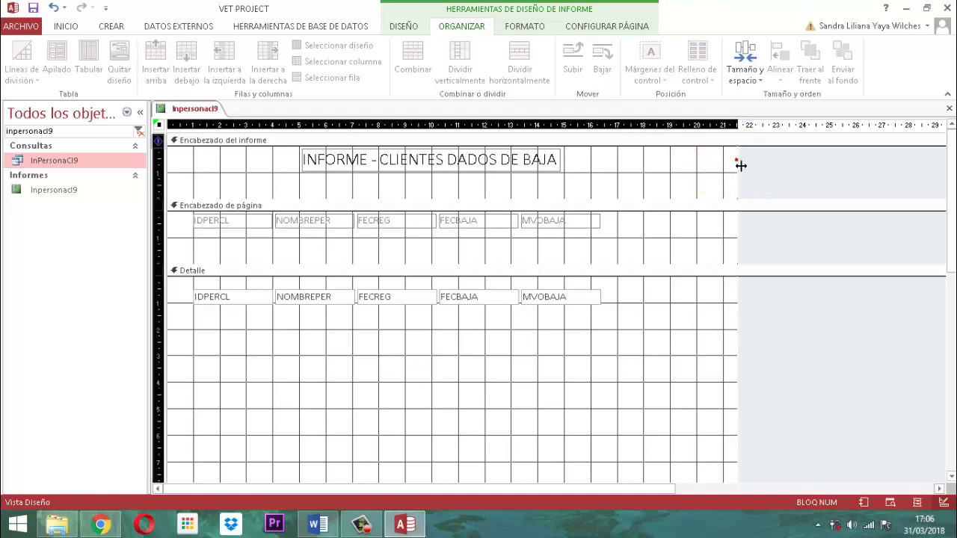
drag(740, 165, 702, 176)
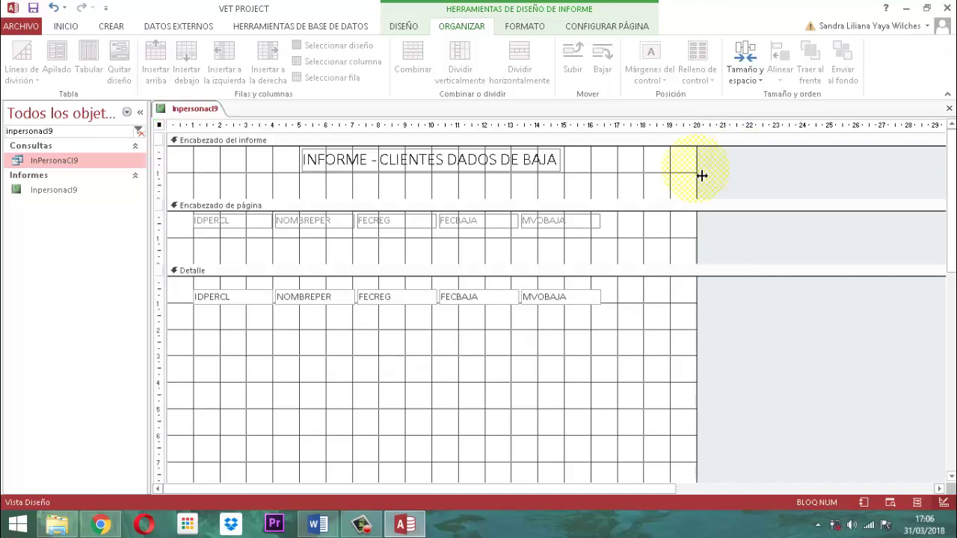
Step: Set the report's page margins to the Estrecho preset (0,64 cm on all sides)
click(621, 27)
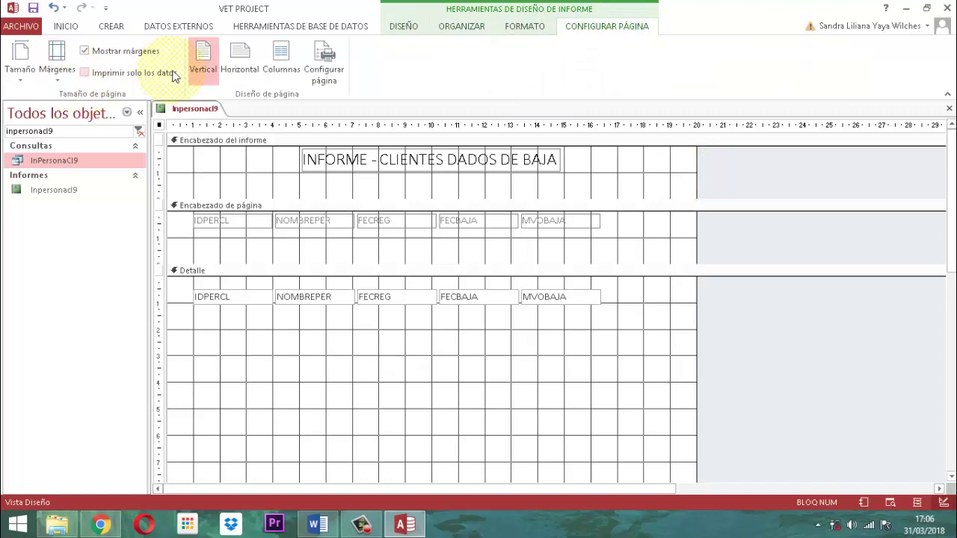
click(21, 64)
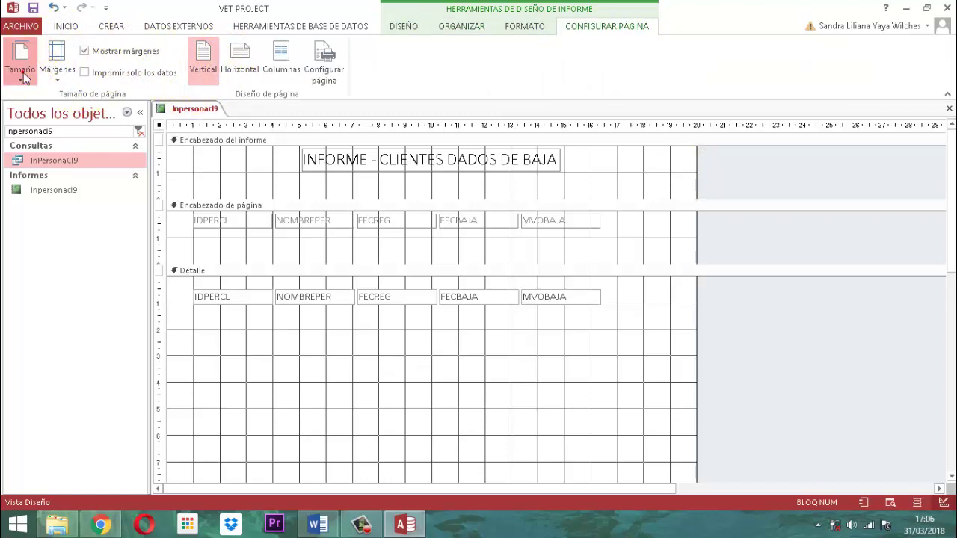
click(58, 70)
click(58, 69)
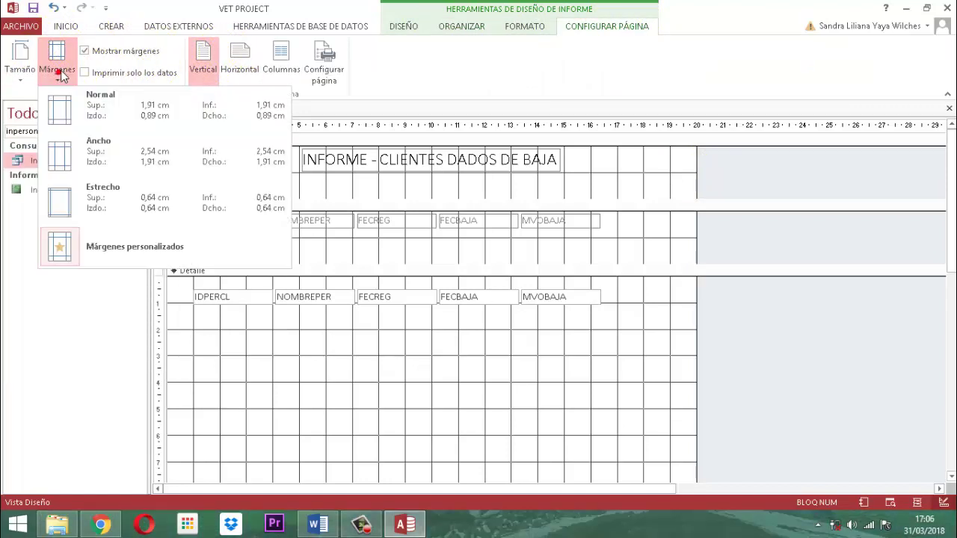
click(81, 200)
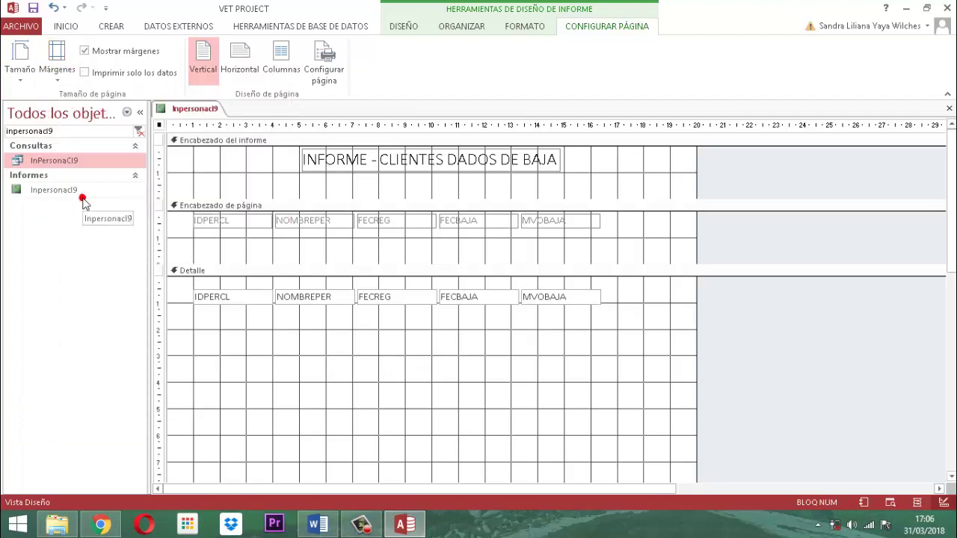
Step: Make the text of all labels and text boxes in the tabular layout black and bold
click(240, 228)
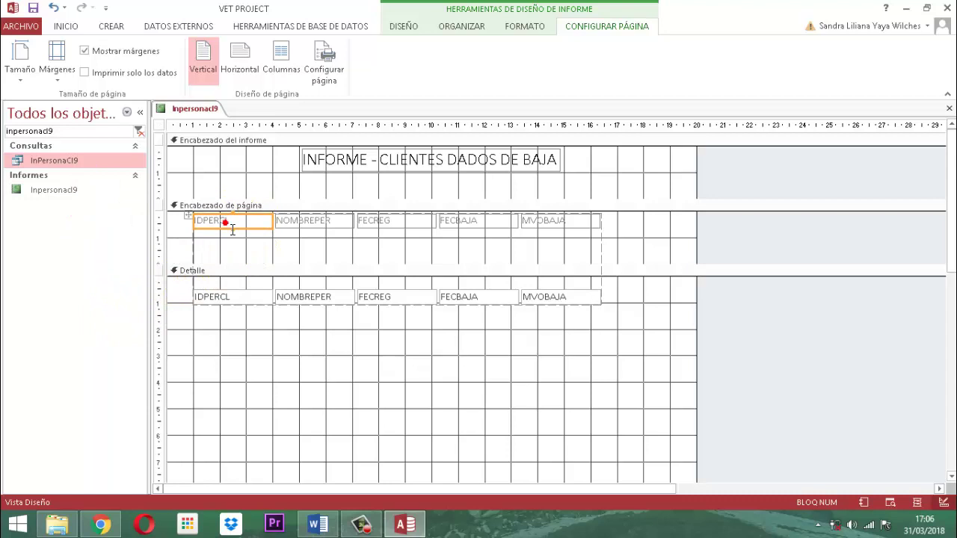
click(189, 217)
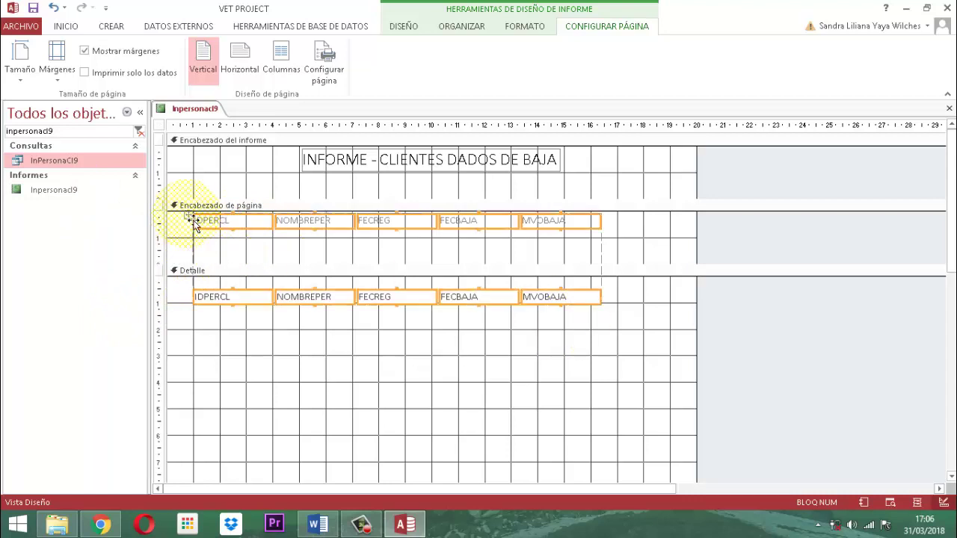
click(523, 26)
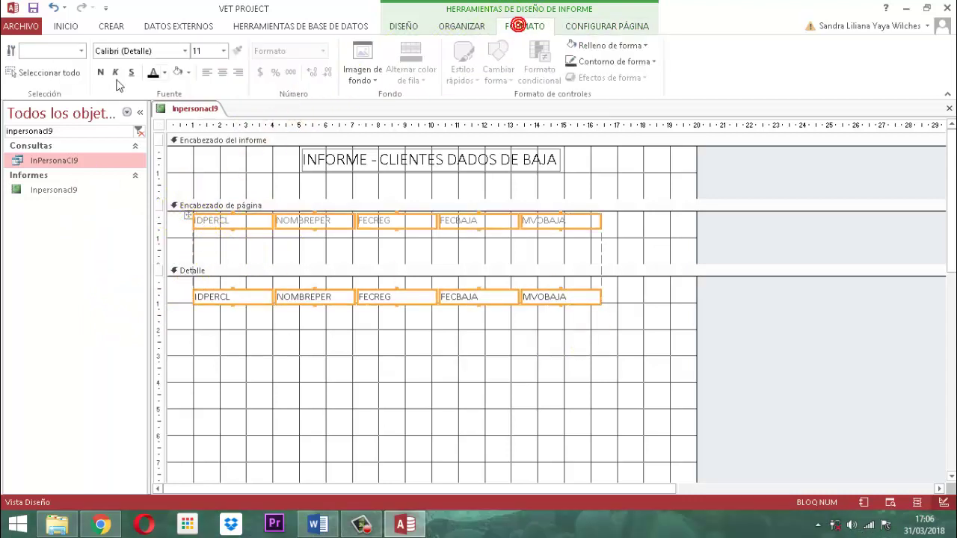
click(153, 72)
click(101, 72)
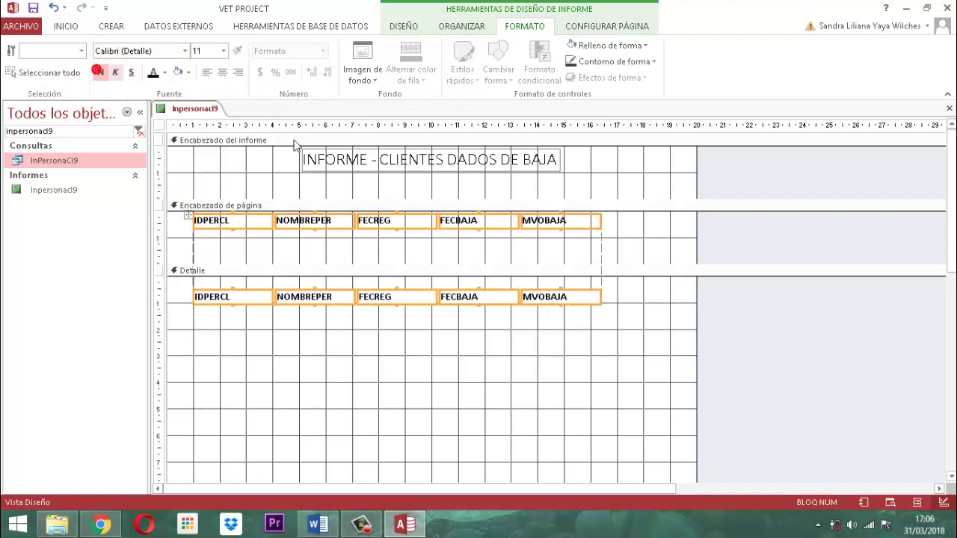
click(382, 345)
Step: Remove the bold formatting from the five field text boxes in the Detalle section
click(224, 297)
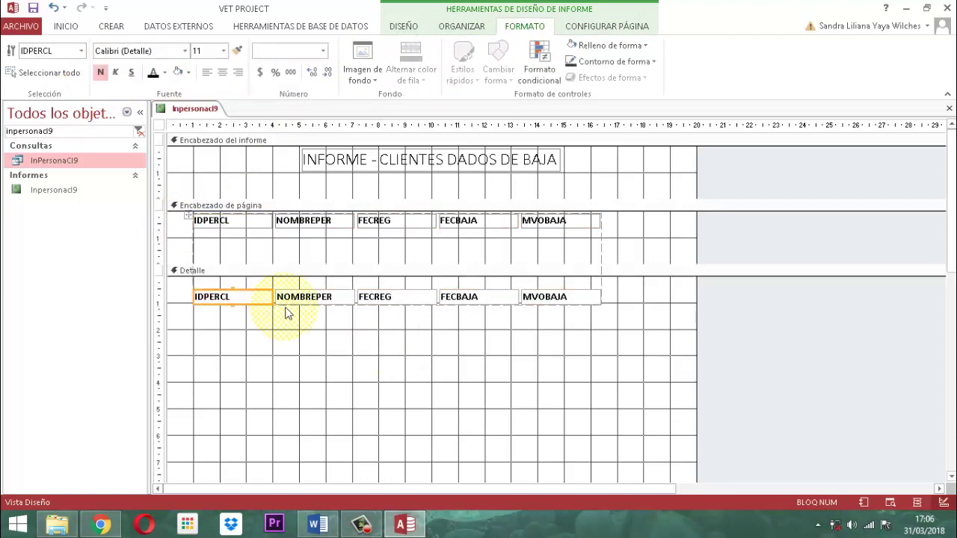
double_click(329, 299)
shift+click(365, 297)
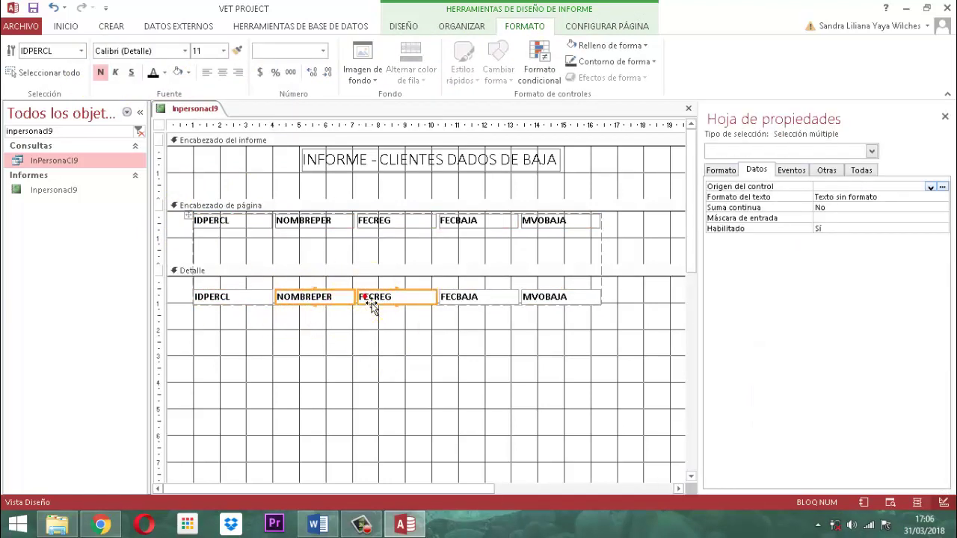
shift+click(225, 297)
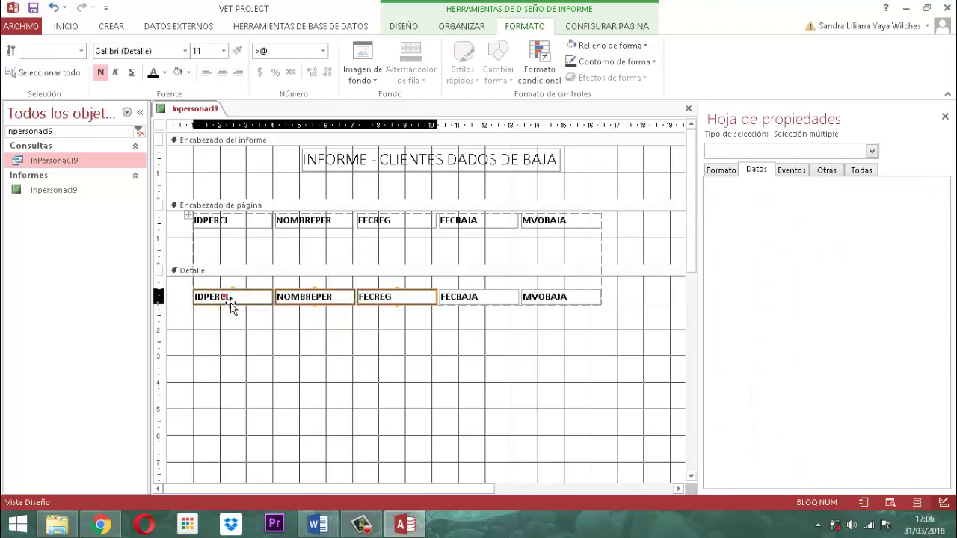
shift+click(458, 299)
shift+click(537, 302)
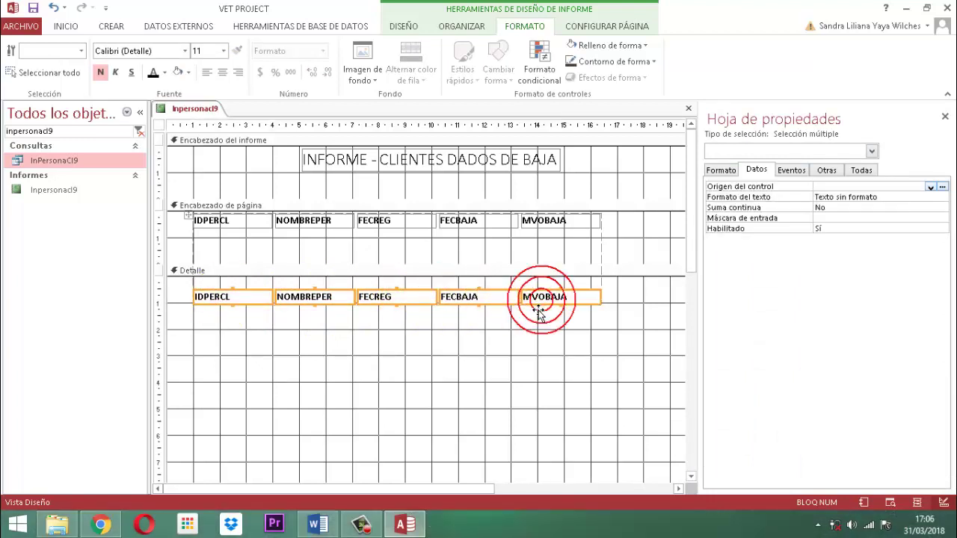
click(99, 71)
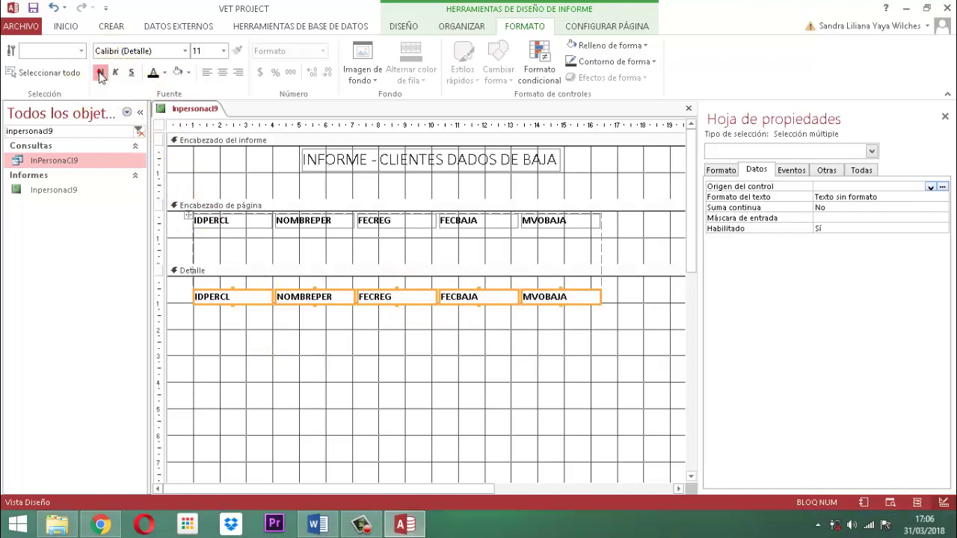
click(945, 117)
click(692, 354)
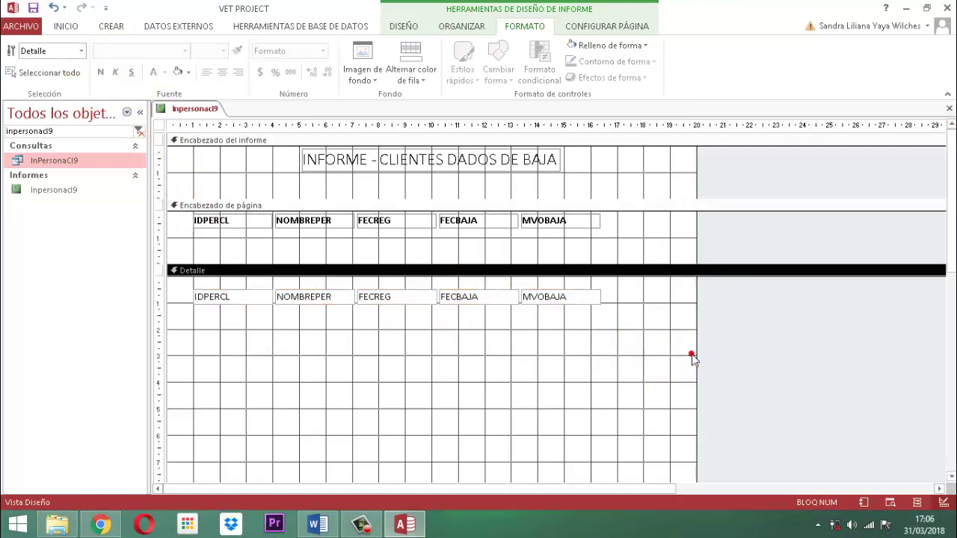
Step: Set the font size of all header labels and detail text boxes to 10
click(723, 322)
drag(689, 314, 186, 215)
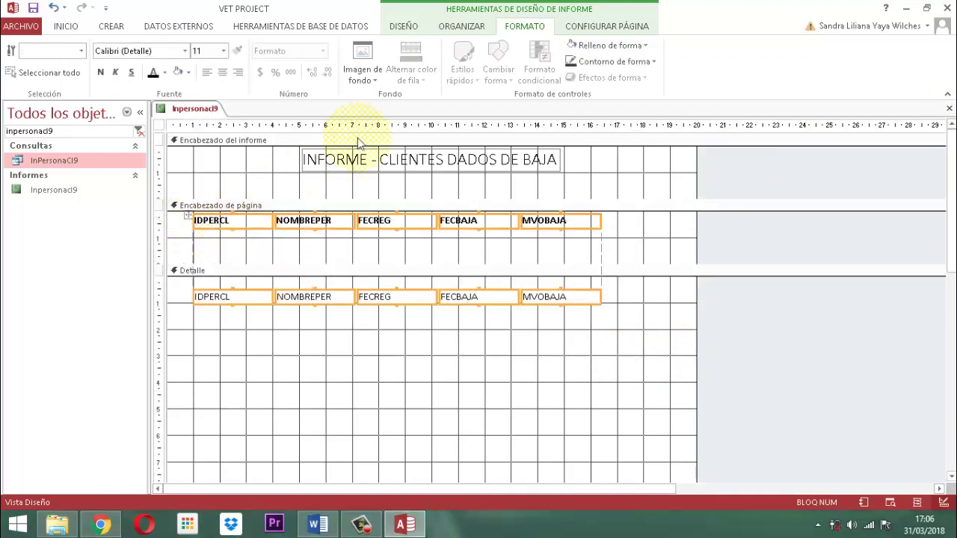
click(224, 51)
click(199, 93)
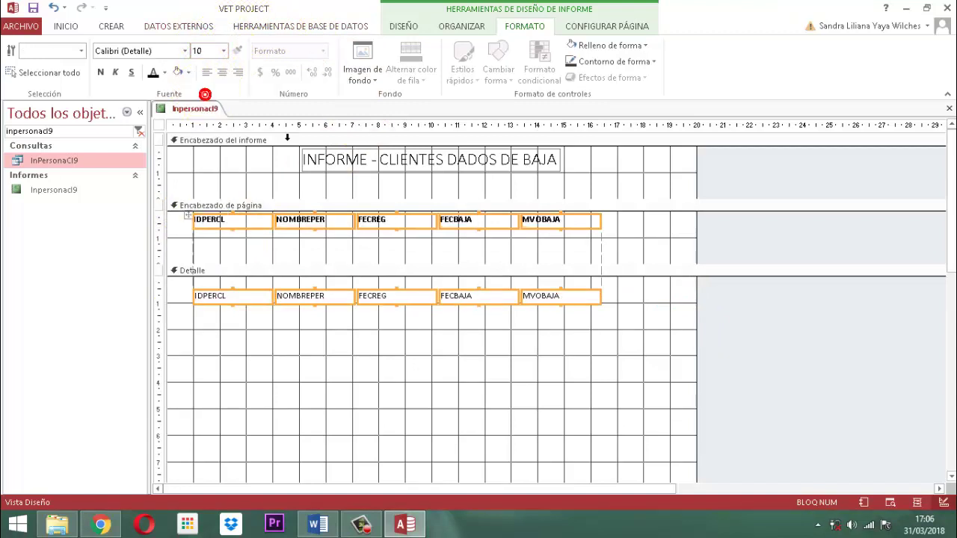
click(891, 337)
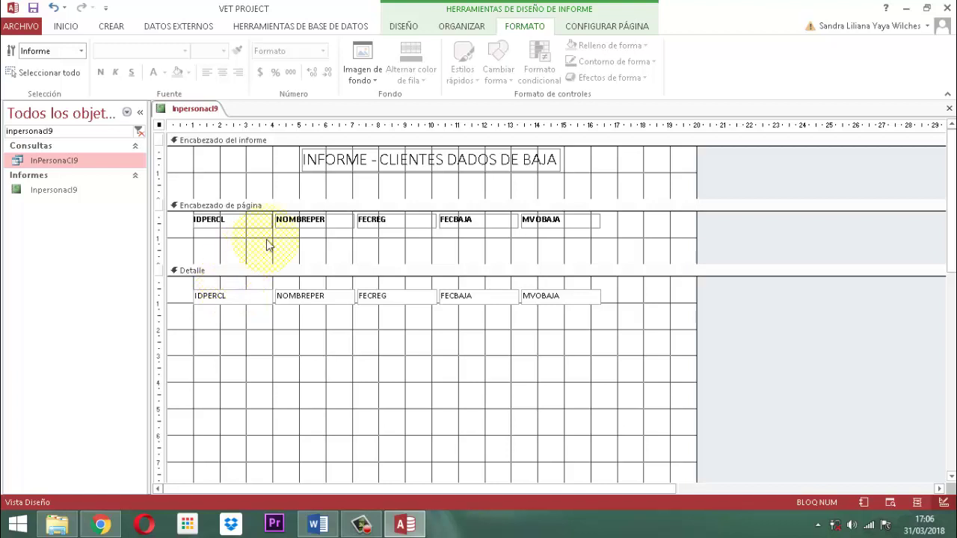
Step: Change the captions of the IDPERCL and NOMBREPER page header labels to ID CLIENTE and NOMBRE
click(215, 224)
double_click(217, 224)
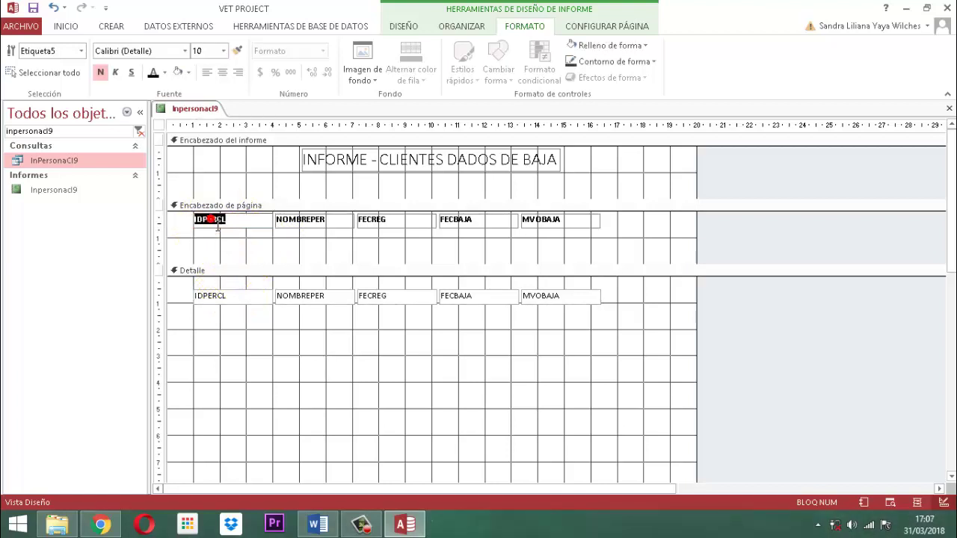
text(id)
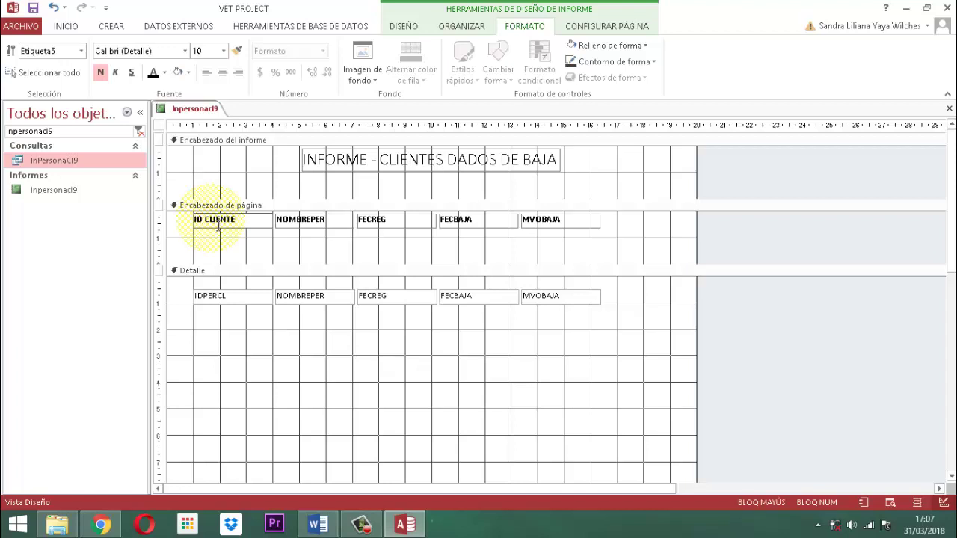
click(289, 223)
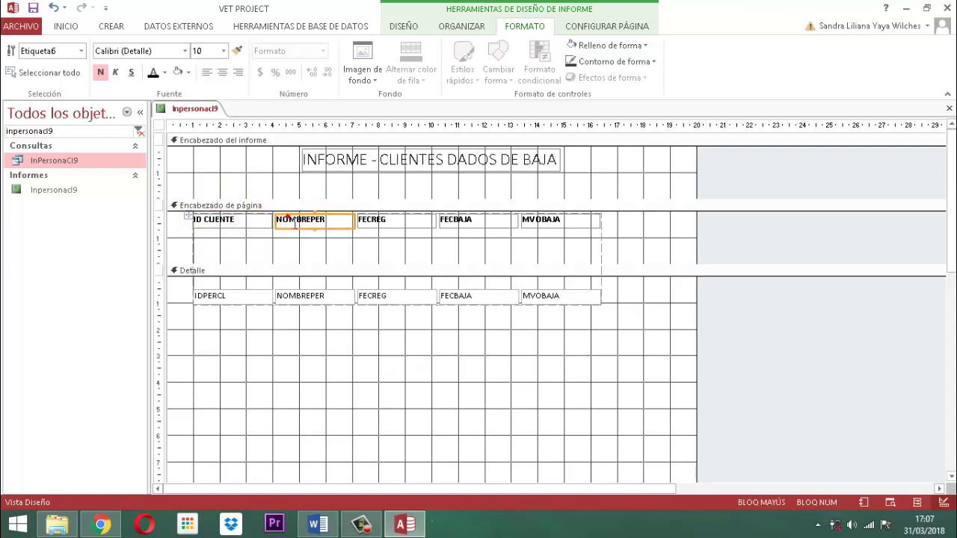
double_click(294, 224)
text(NOMBR)
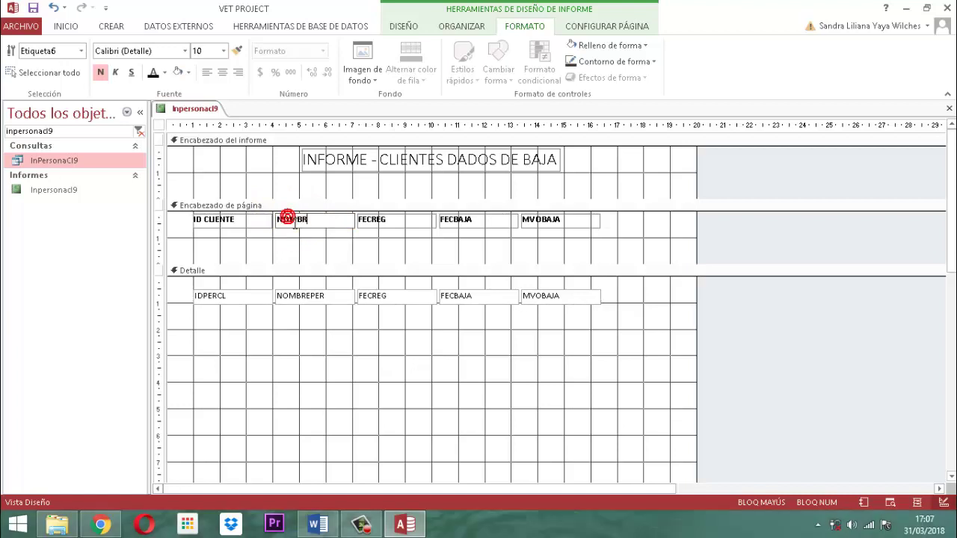
text(E)
Step: Change the captions of the FECREG and FECBAJA page header labels to FECHA ALTA and FECHA BAJA
click(372, 221)
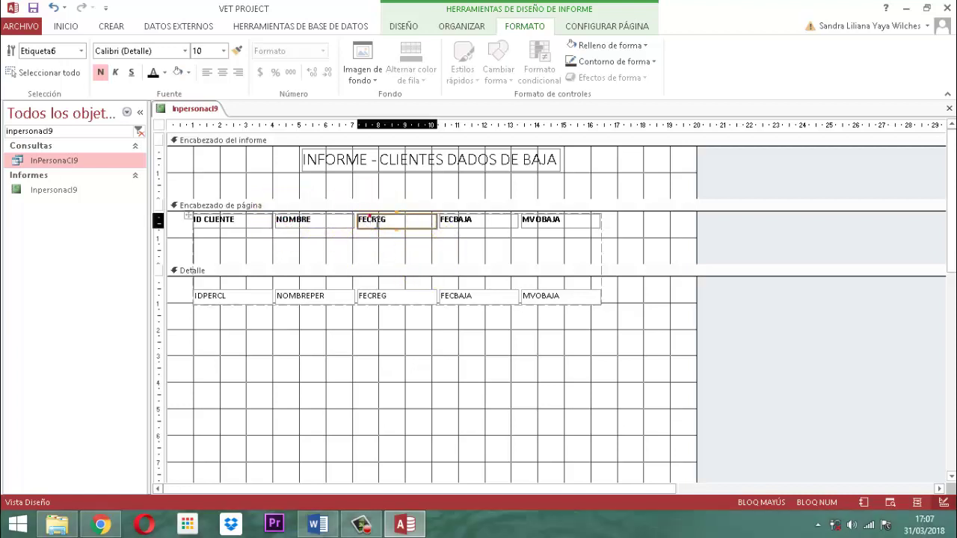
double_click(370, 219)
text(FEC)
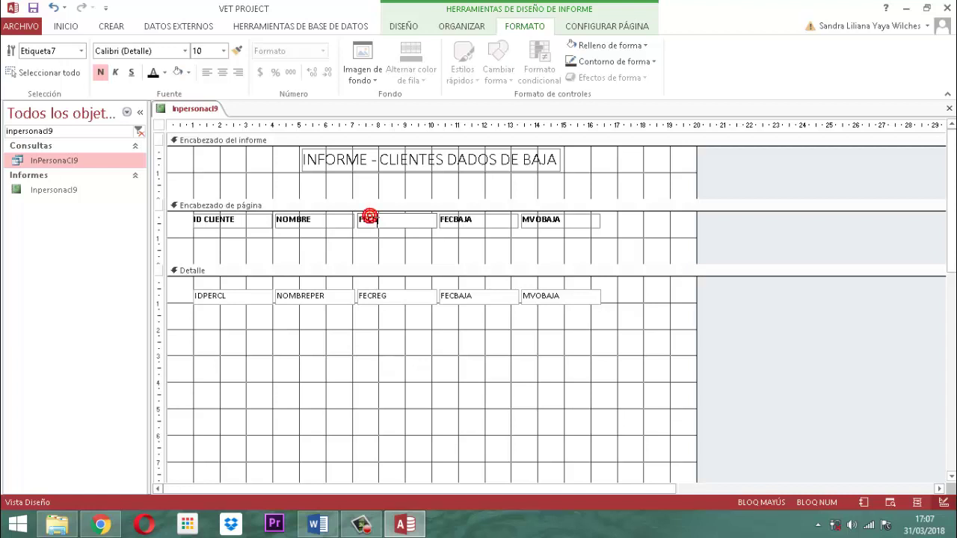
text(HA ALTA)
click(463, 222)
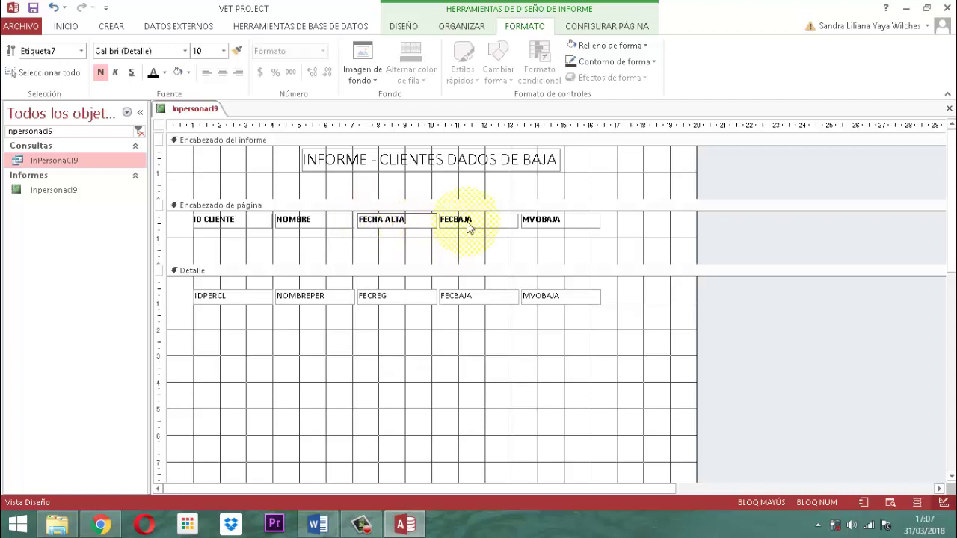
double_click(469, 223)
text(FEC)
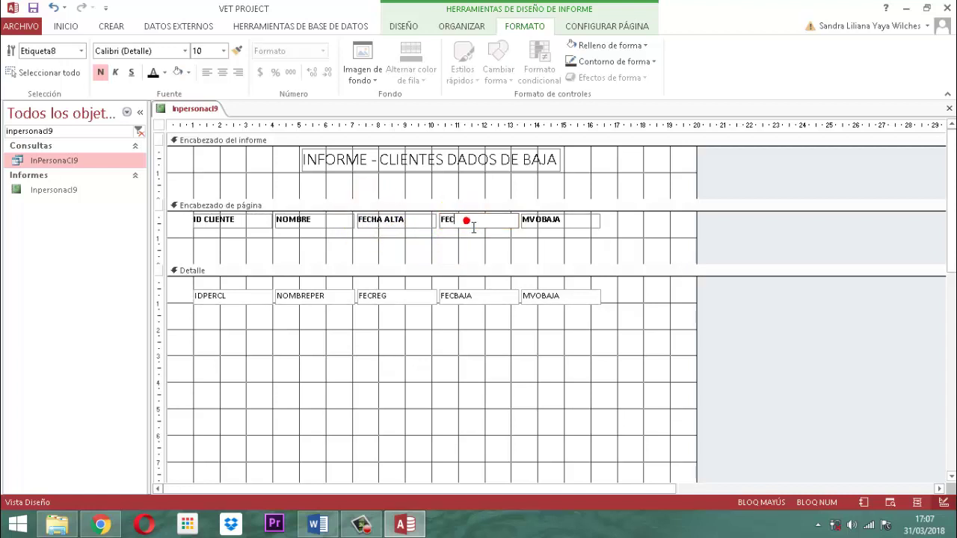
text(HA BAJA)
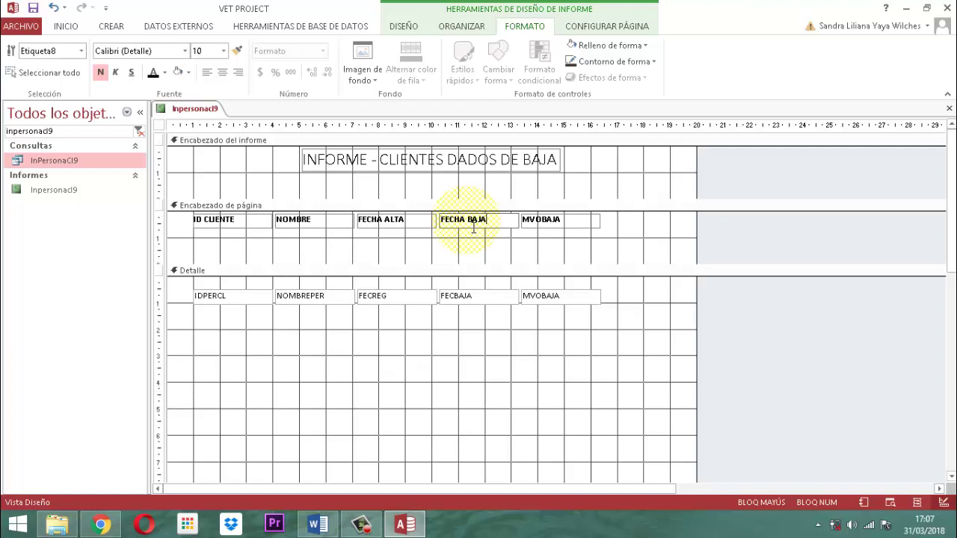
Step: Change the caption of the MVOBAJA page header label to MOTIVO BAJA
click(541, 223)
double_click(544, 225)
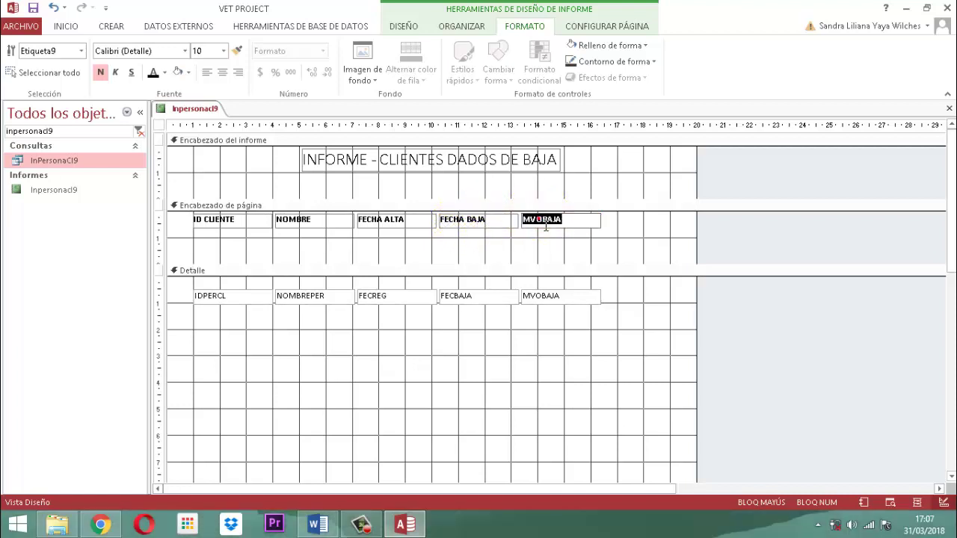
text(MOTIVO B)
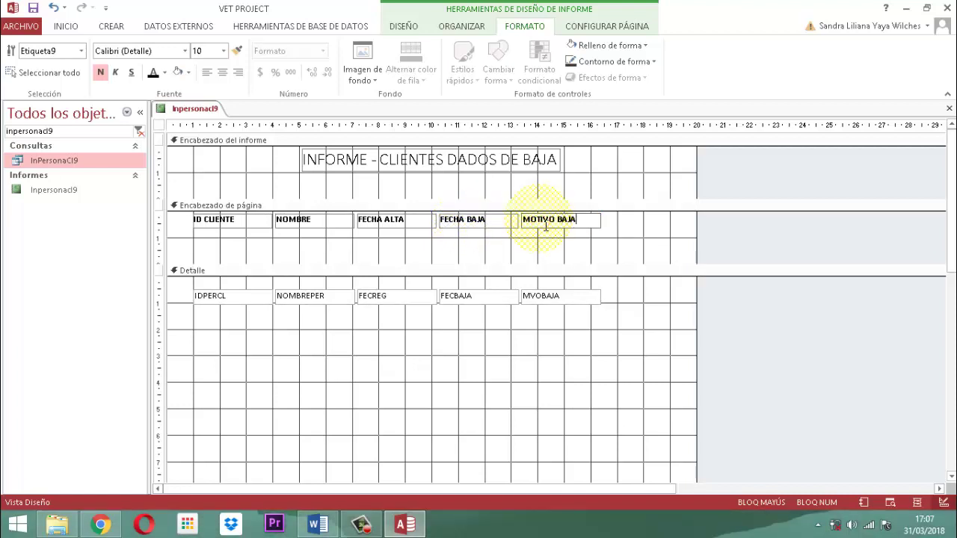
text(AJA)
click(794, 323)
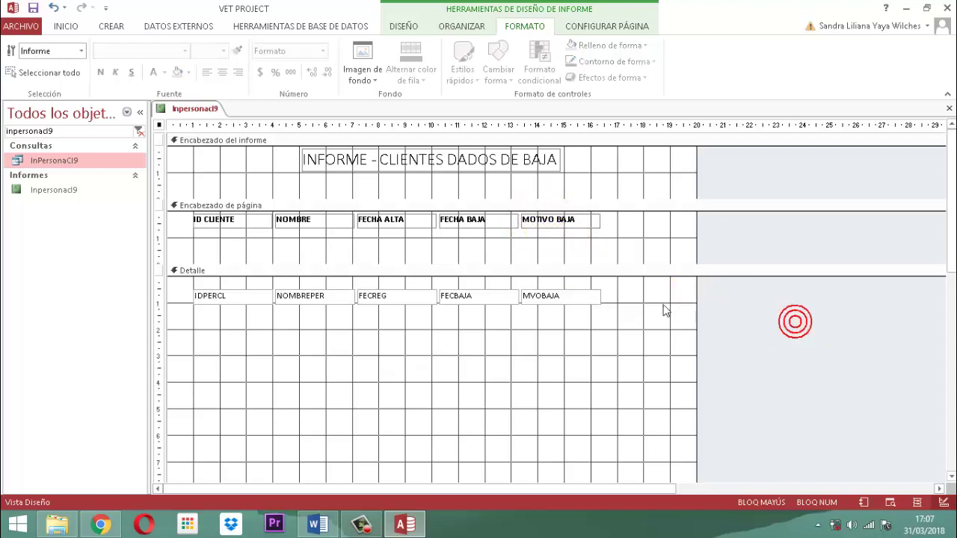
Step: Narrow the IDPERCL column to about 2 cm and widen the NOMBREPER column to about 6 cm
click(251, 299)
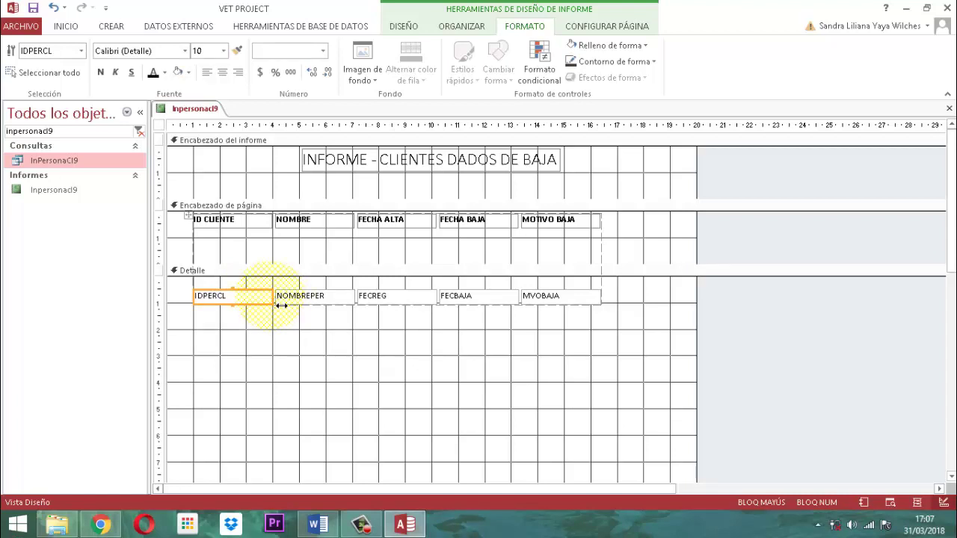
drag(274, 298, 257, 306)
click(305, 303)
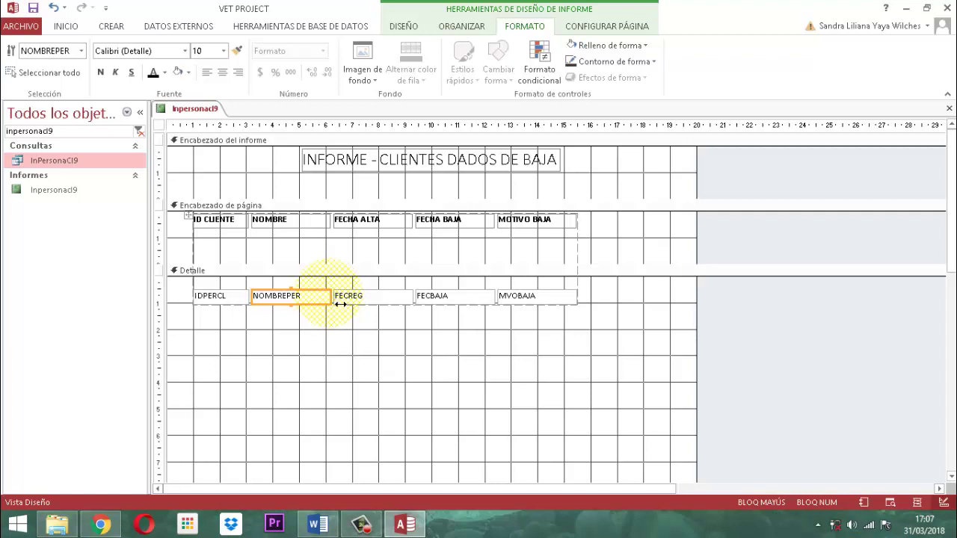
drag(340, 304, 408, 304)
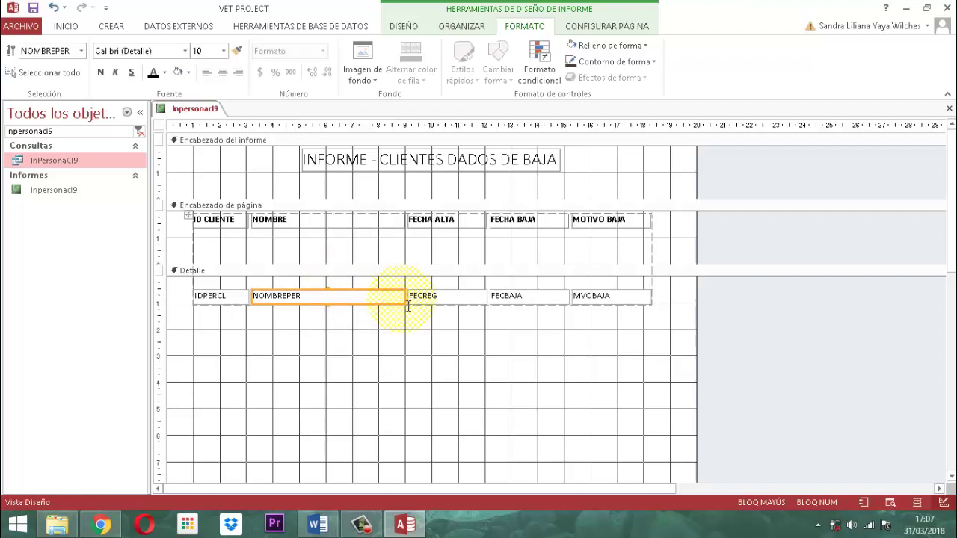
Step: Narrow the FECREG column to about 2.3 cm and the FECBAJA column to about 2 cm
click(458, 299)
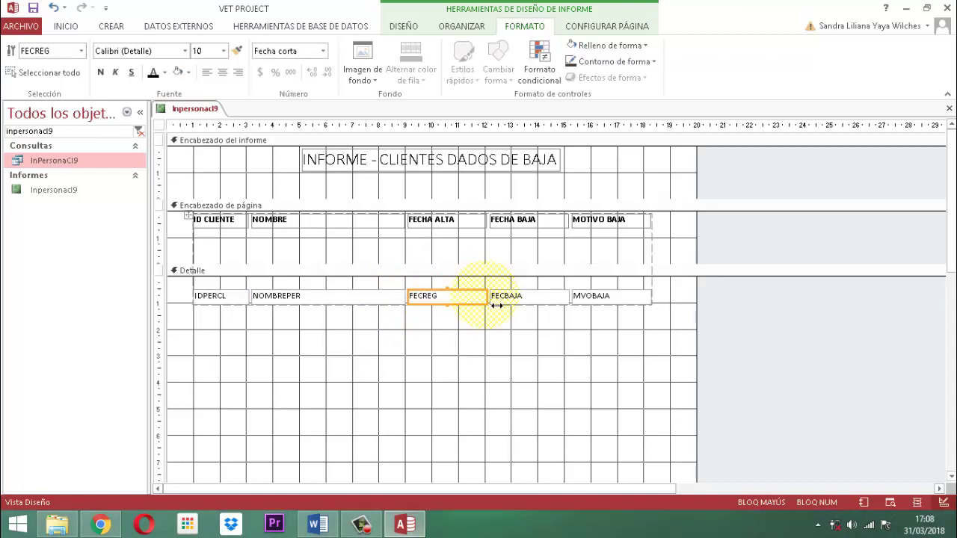
drag(487, 305, 477, 306)
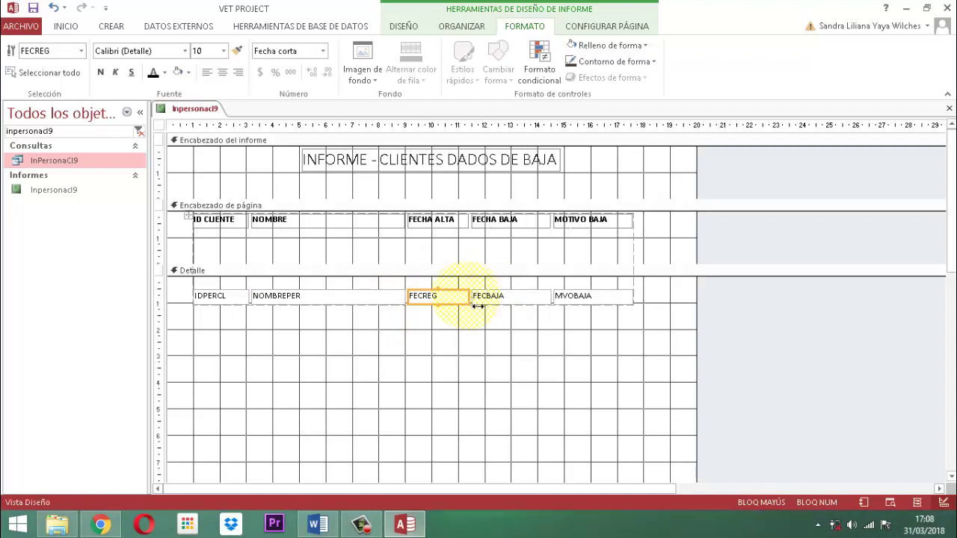
click(511, 305)
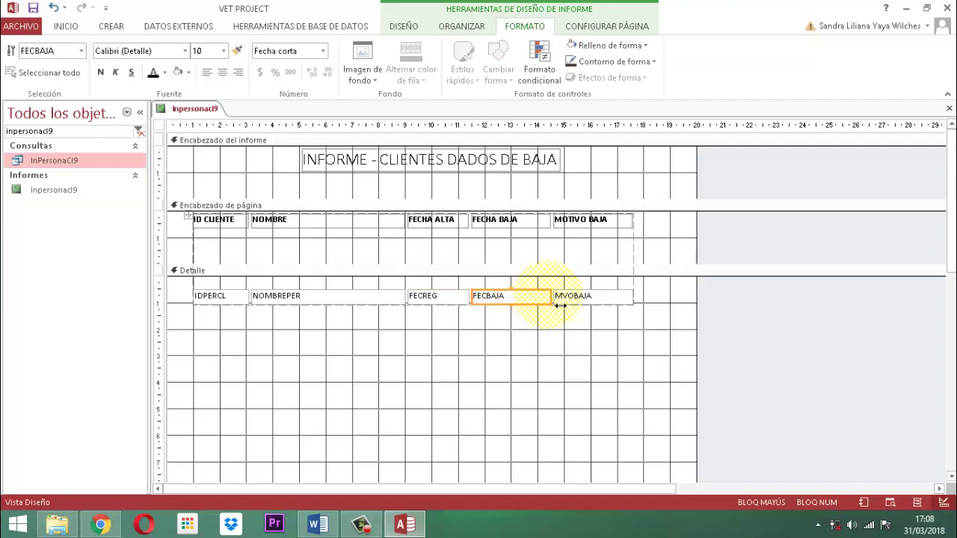
drag(558, 299, 528, 301)
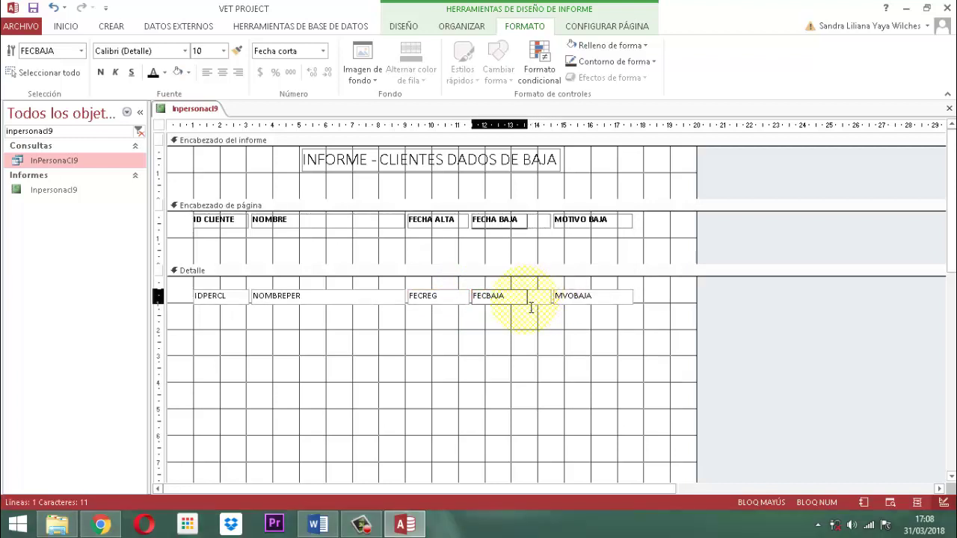
Step: Widen the MVOBAJA column to about 6 cm so it ends near the 19.5 cm ruler mark
click(558, 300)
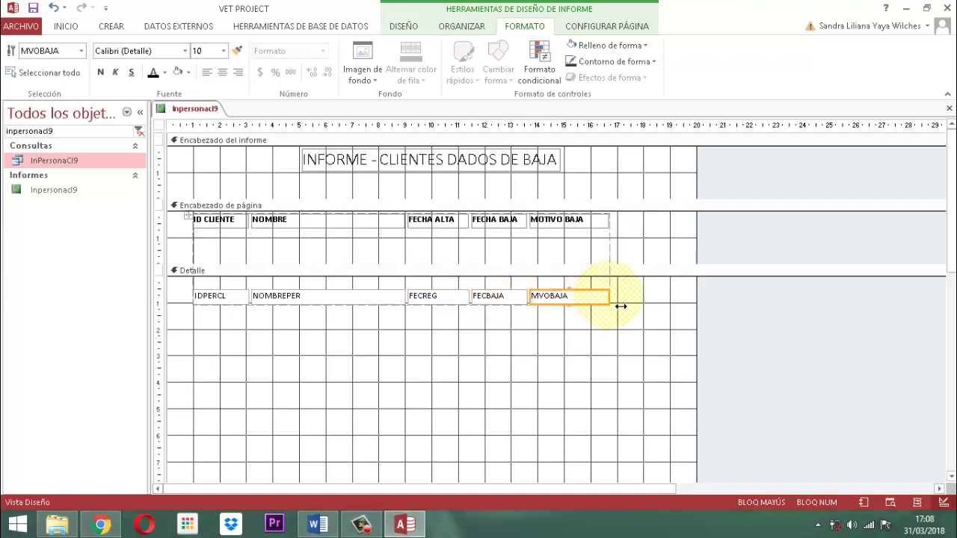
drag(620, 306, 689, 310)
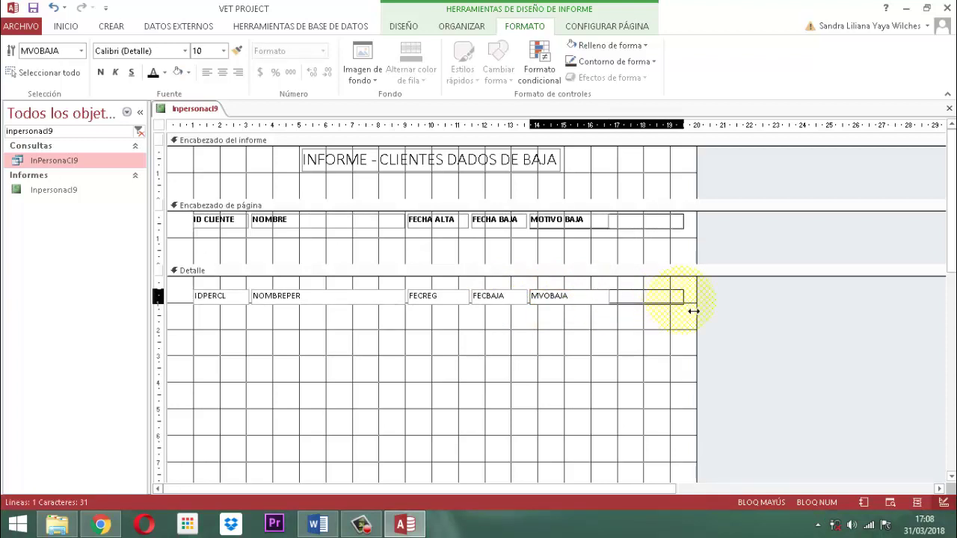
drag(693, 311, 688, 305)
click(755, 297)
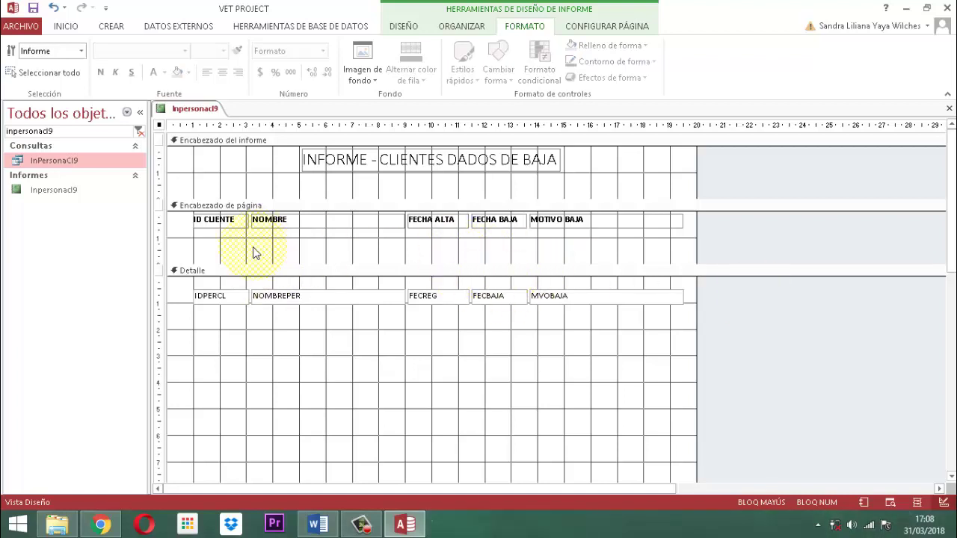
Step: Remove the tabular layout from all header labels and detail text boxes
click(212, 222)
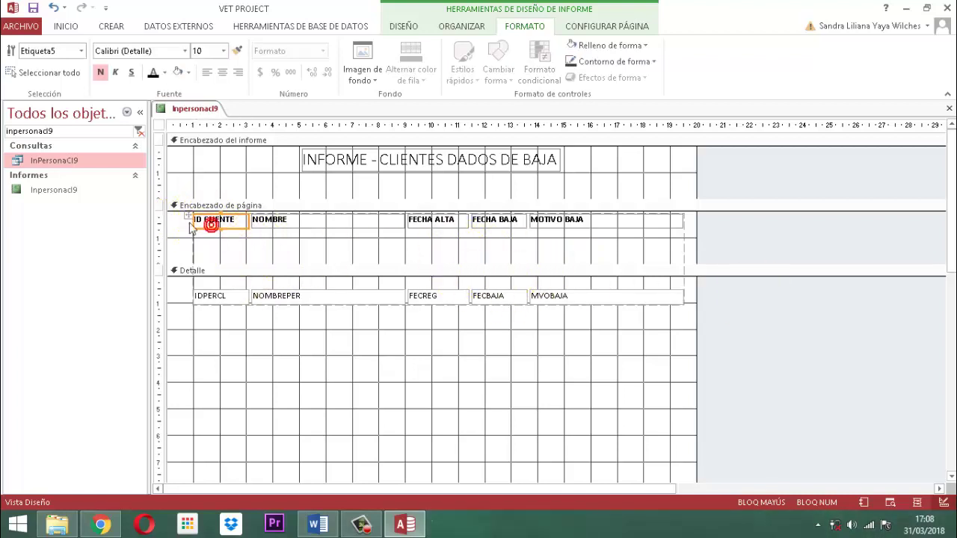
click(186, 218)
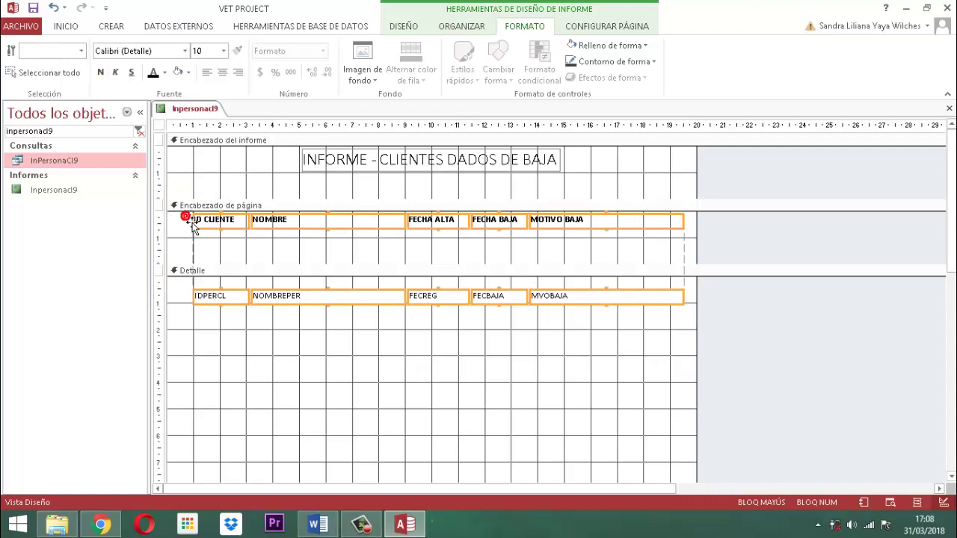
click(462, 27)
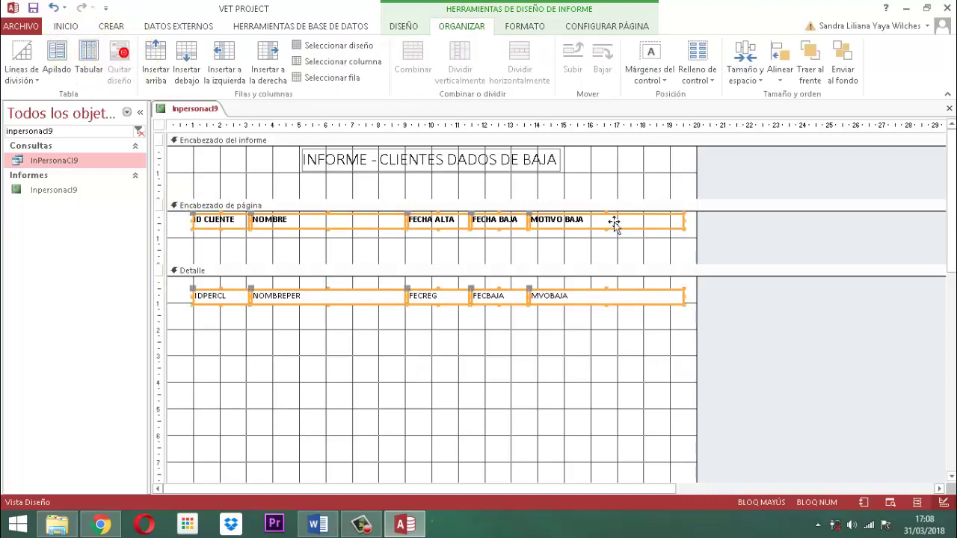
click(710, 240)
click(732, 238)
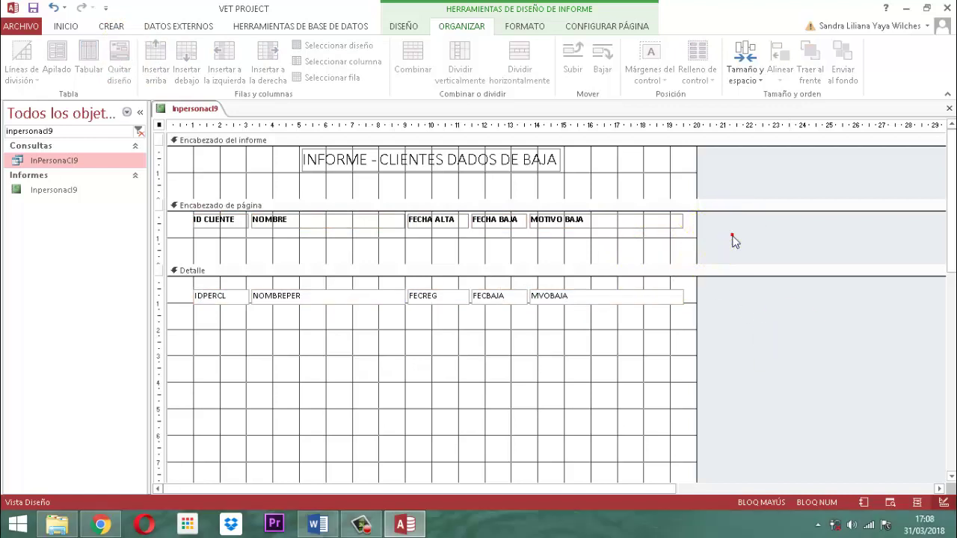
Step: Move the five column header labels from the page header section into the report header section by cutting and pasting them
drag(732, 239, 182, 221)
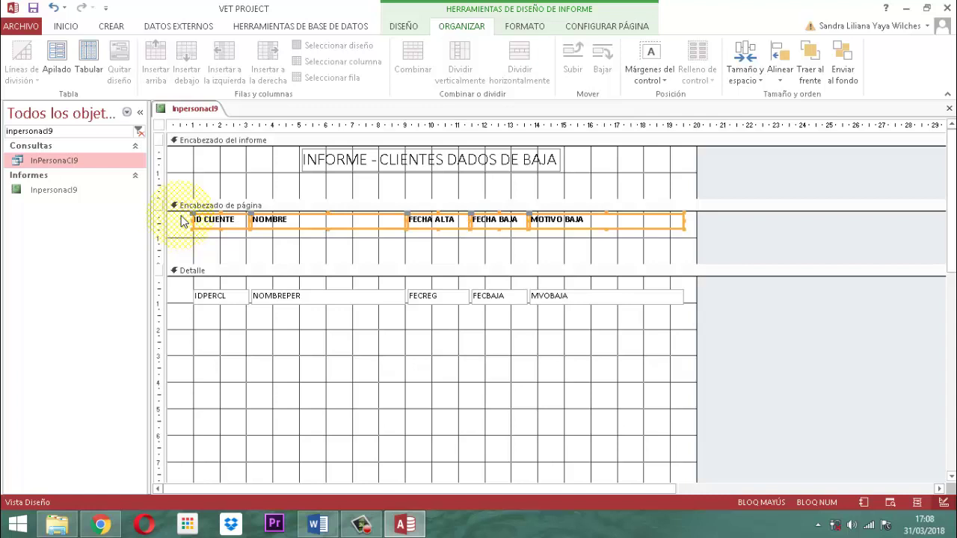
key(Delete)
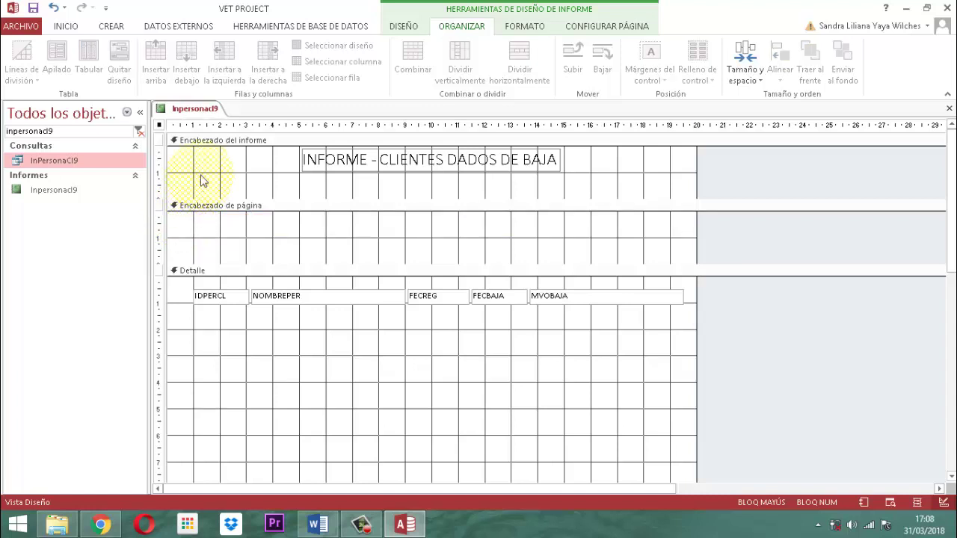
click(210, 142)
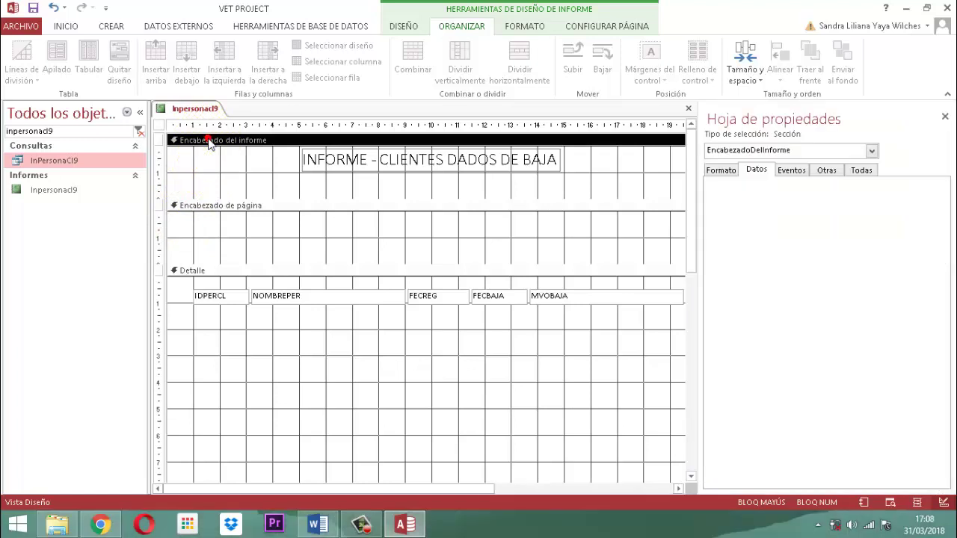
key(ctrl+v)
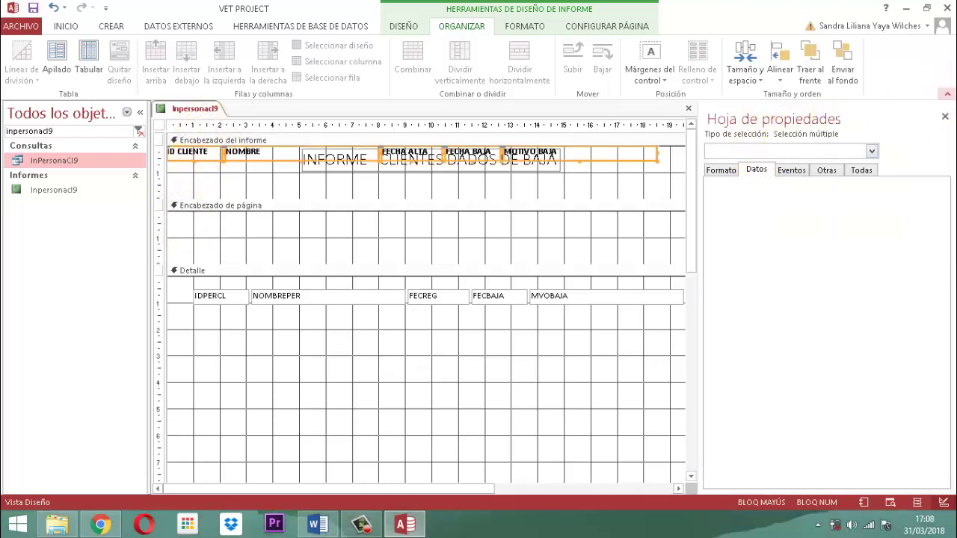
click(943, 118)
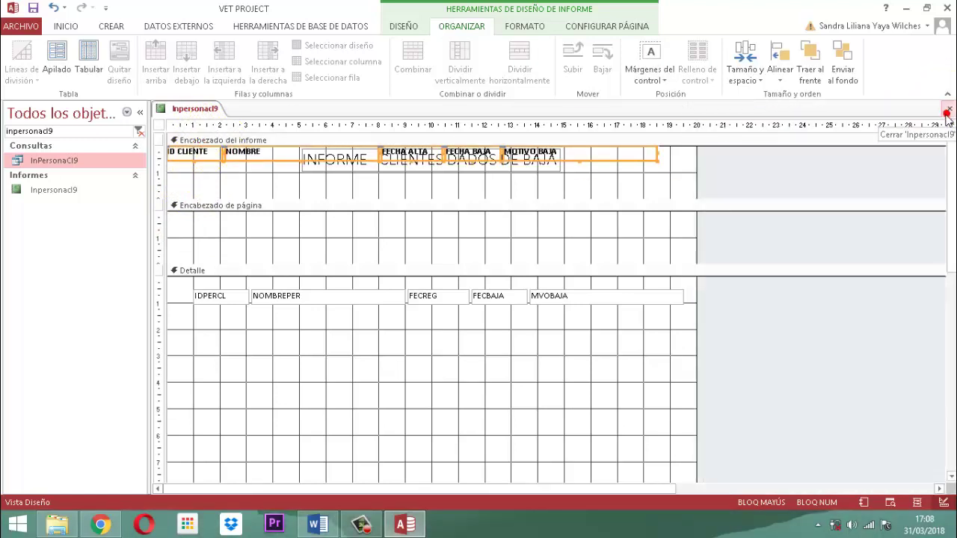
Step: Shift the column header labels below the report title and align them horizontally with the detail text boxes, starting at the 1 cm ruler mark
key(Down)
key(Down)
key(Down)
key(Down)
key(Down)
key(Down)
key(Down)
key(Down)
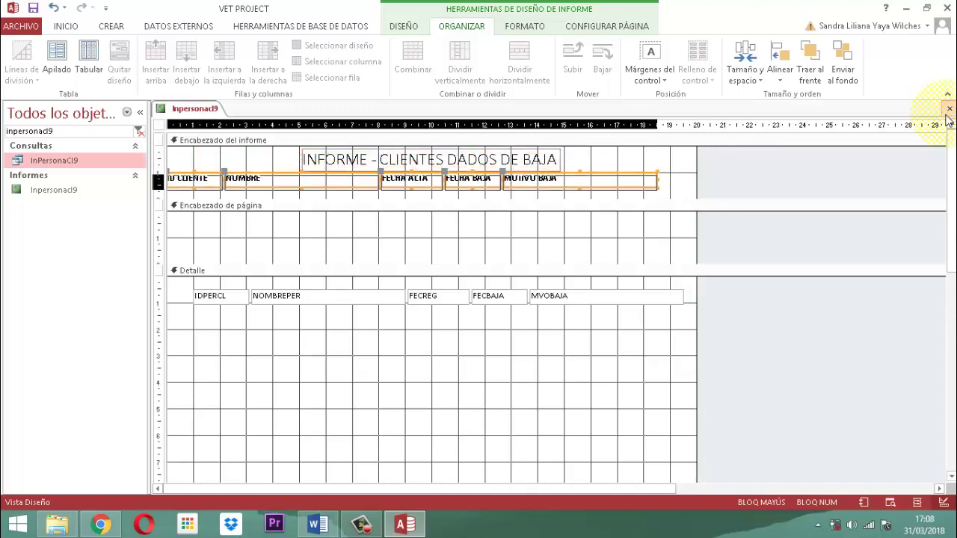
key(Right)
key(Right)
key(Right)
key(Right)
key(Right)
key(Right)
key(Right)
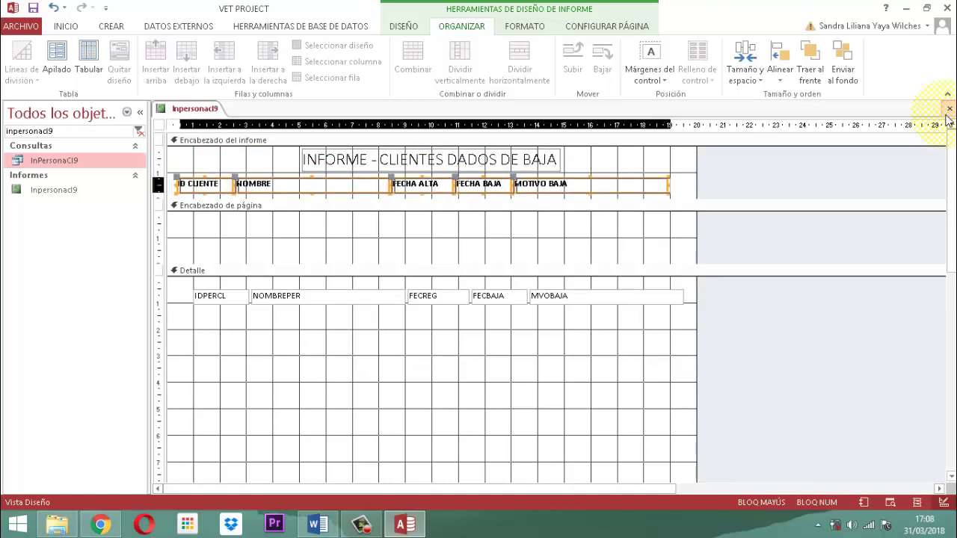
key(Right)
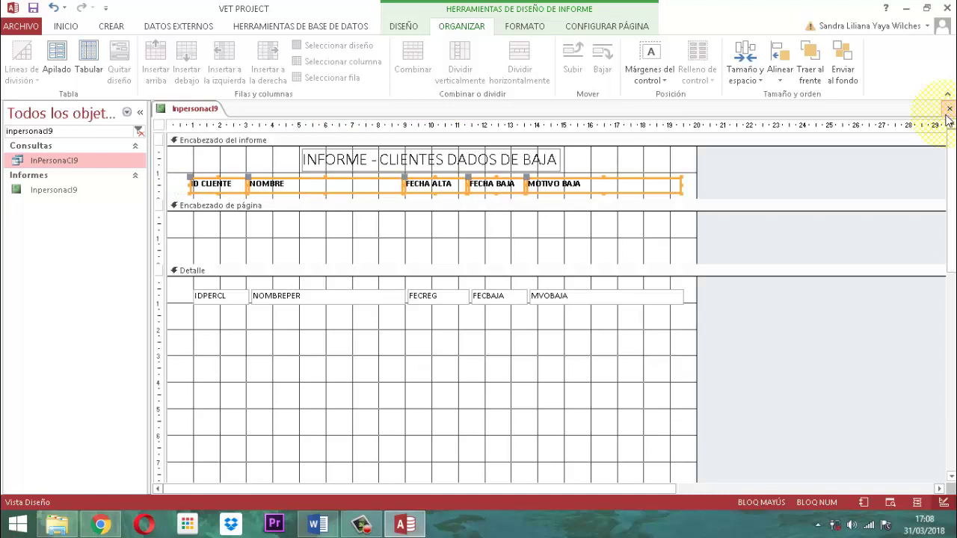
key(Right)
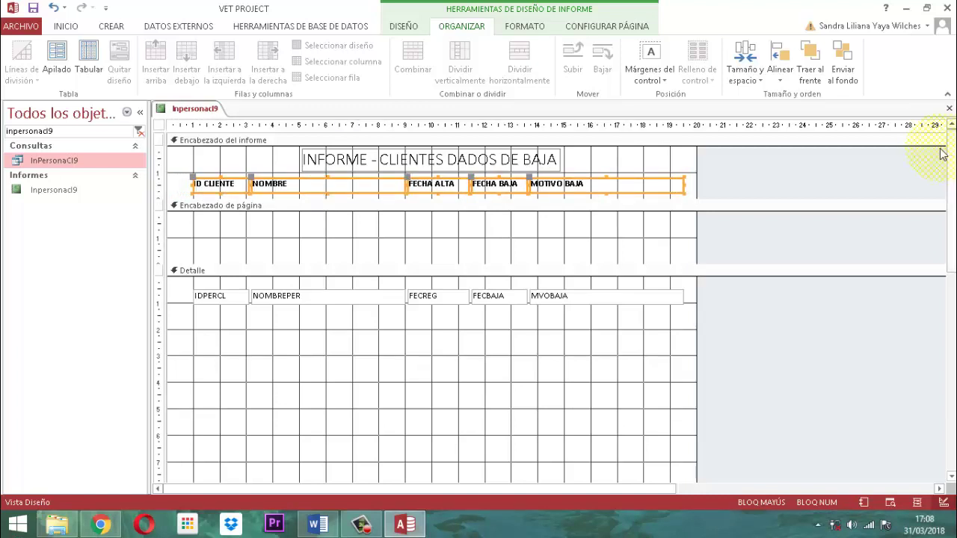
Step: Lower the column header labels to just past the 2 cm vertical mark and extend the report header slightly below them
key(Down)
key(Down)
key(Down)
key(Down)
key(Down)
key(Down)
key(Down)
key(Down)
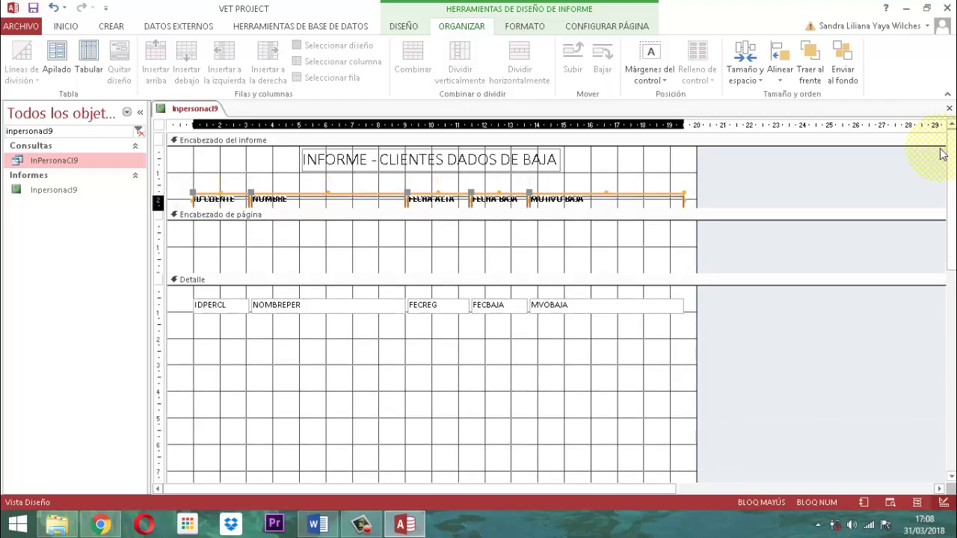
key(Down)
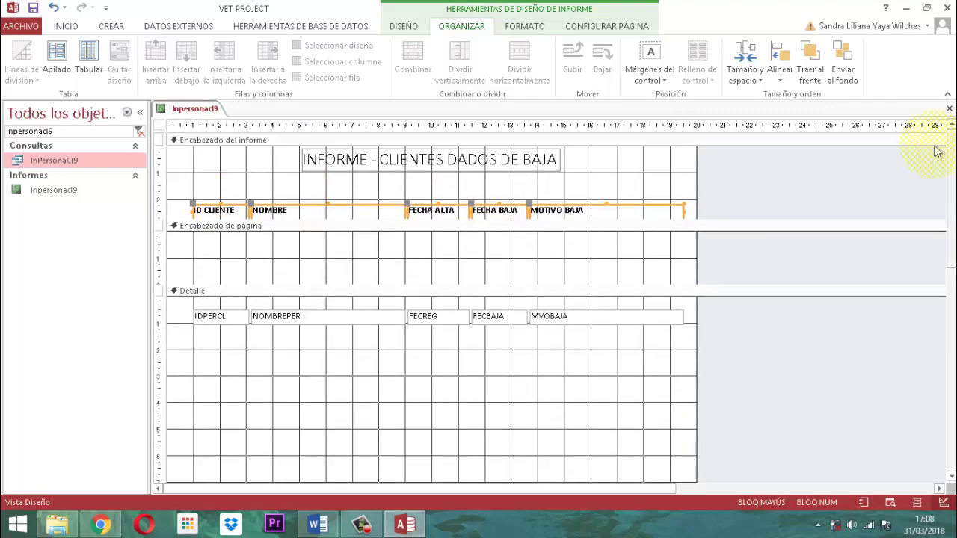
click(740, 197)
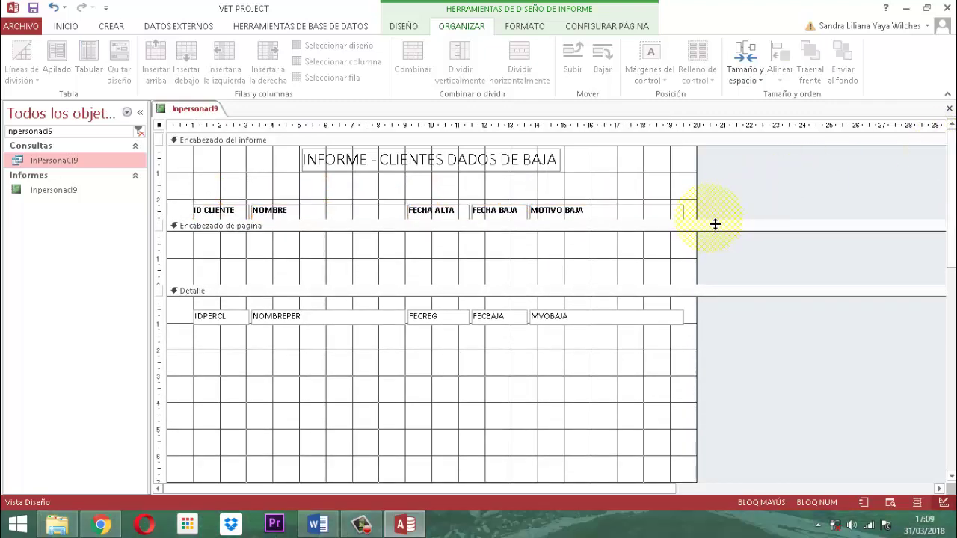
drag(714, 224, 715, 231)
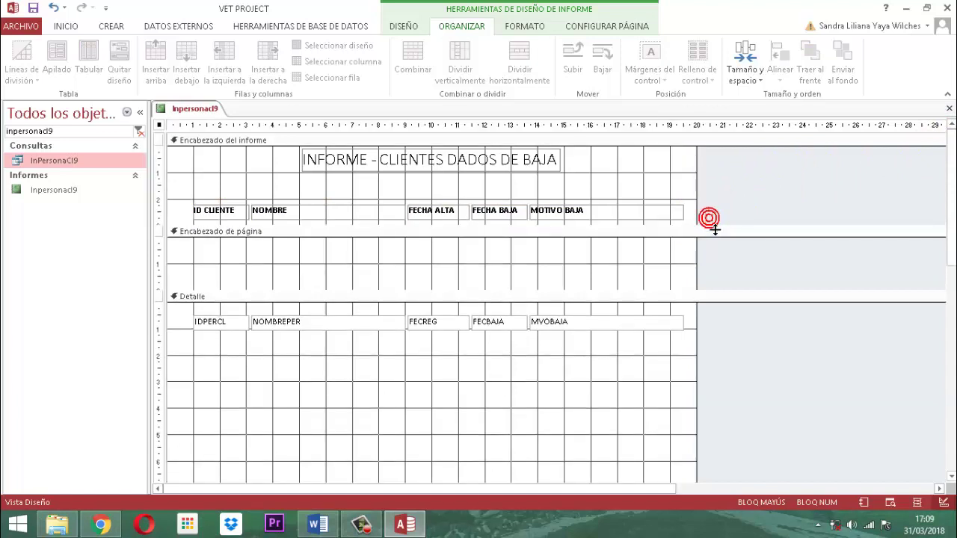
Step: Collapse the page header section to zero height and move the detail text boxes up to the upper edge of the Detalle section
drag(677, 297, 675, 242)
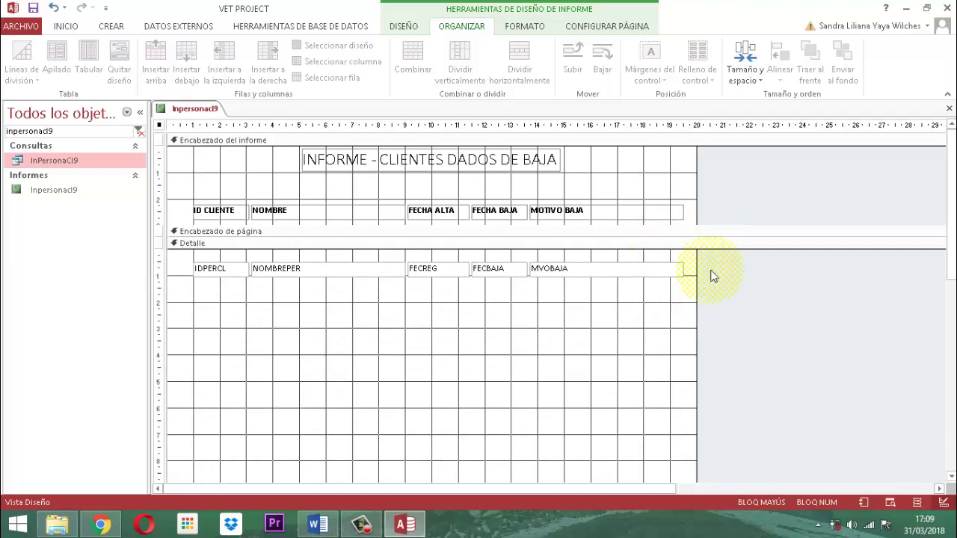
drag(744, 292, 180, 260)
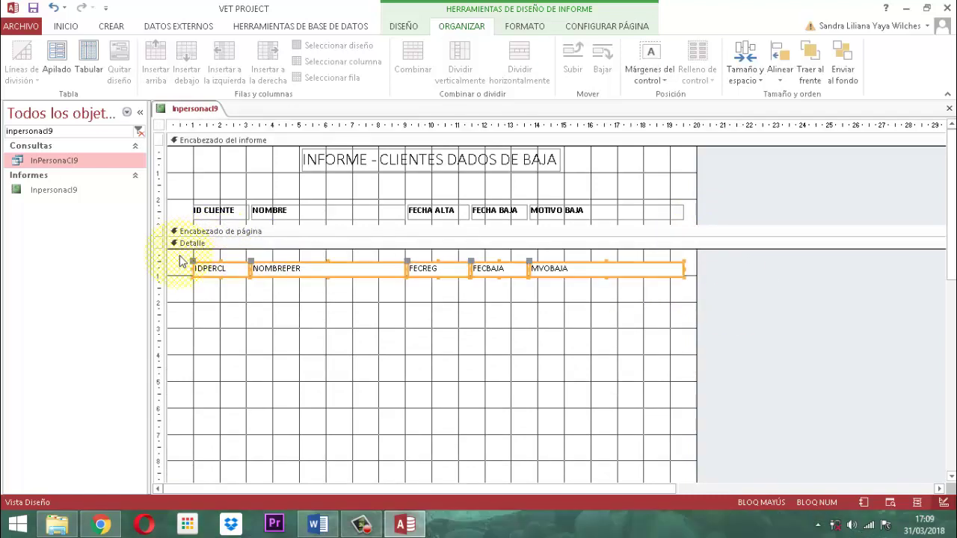
key(Up)
key(Up)
key(Up)
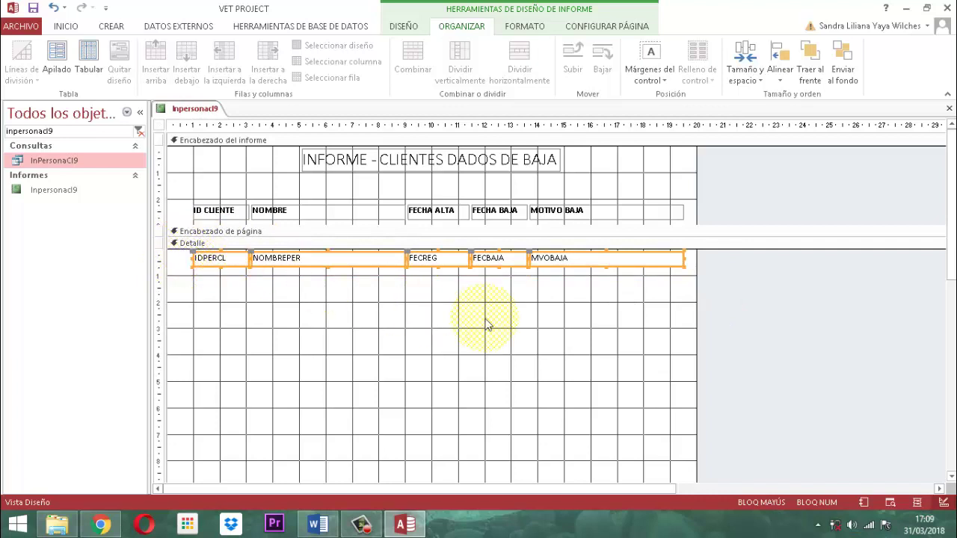
click(745, 323)
Step: Shrink the Detalle section to just below its text boxes and collapse the page footer and report footer to zero height
scroll(752, 332, down, 5)
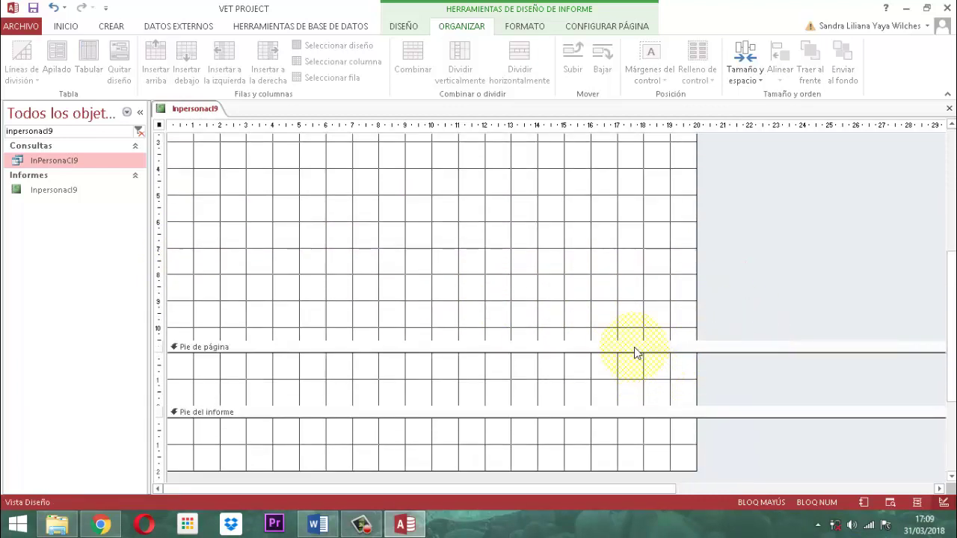
drag(639, 344, 624, 175)
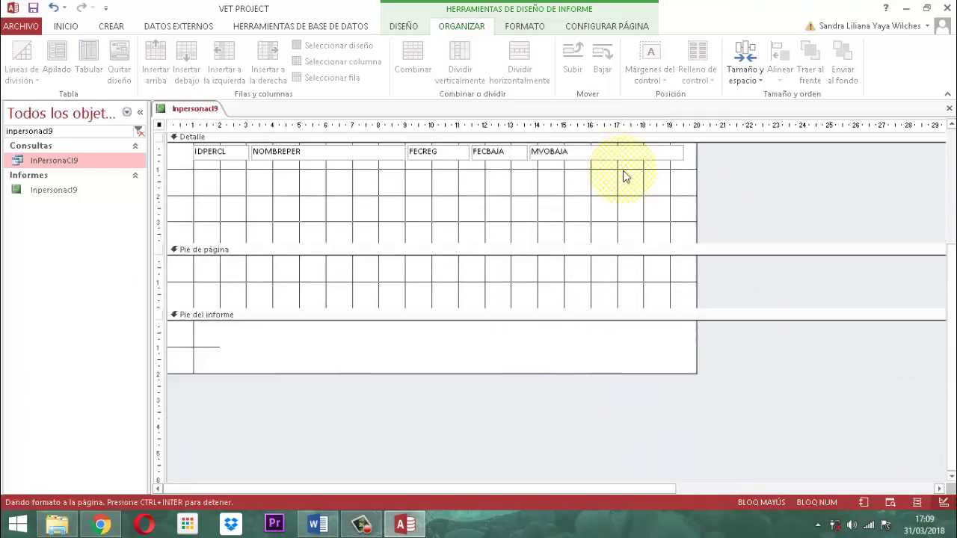
drag(629, 272, 628, 194)
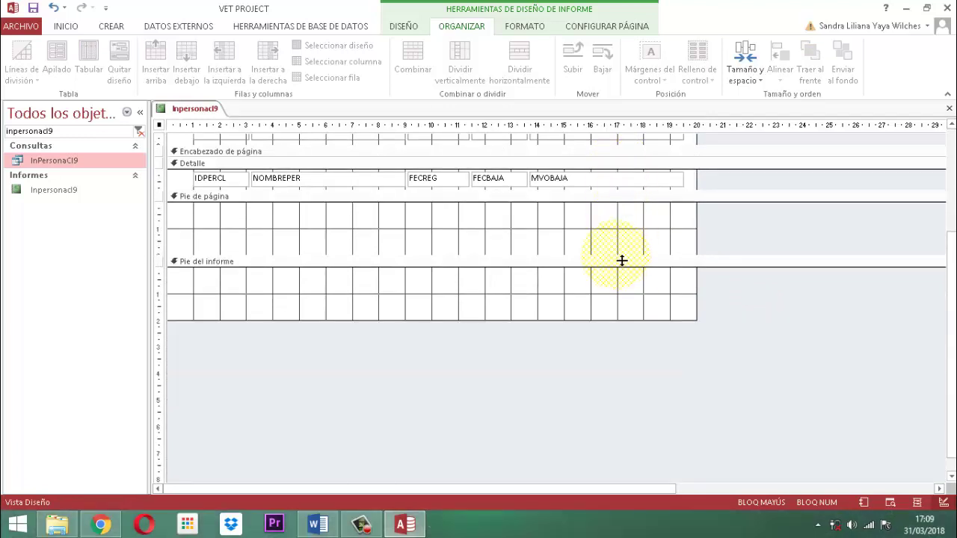
drag(622, 260, 624, 206)
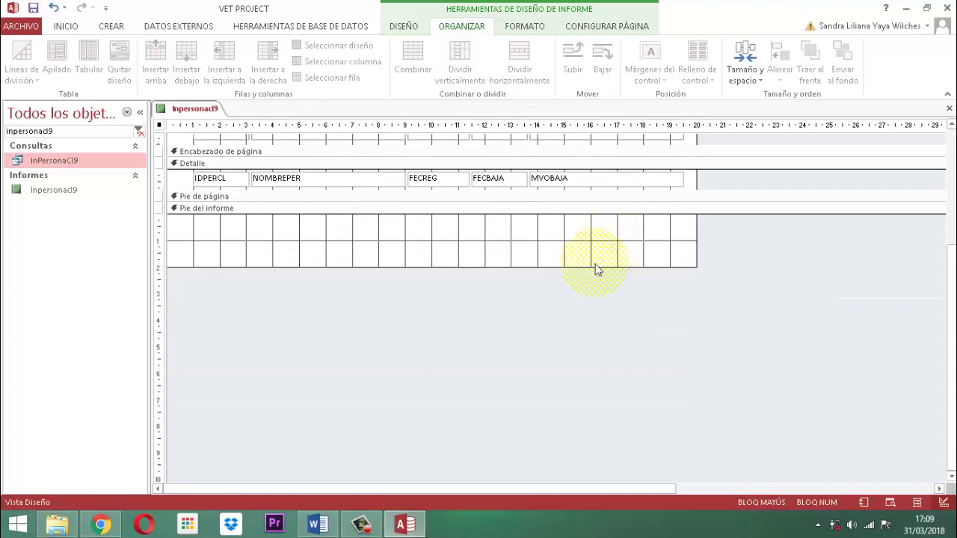
drag(593, 268, 590, 210)
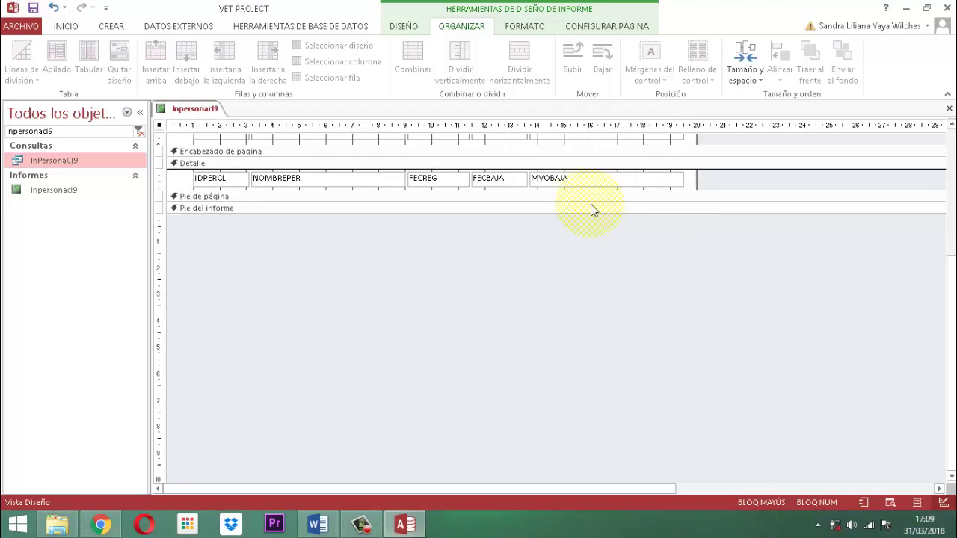
scroll(626, 254, up, 1)
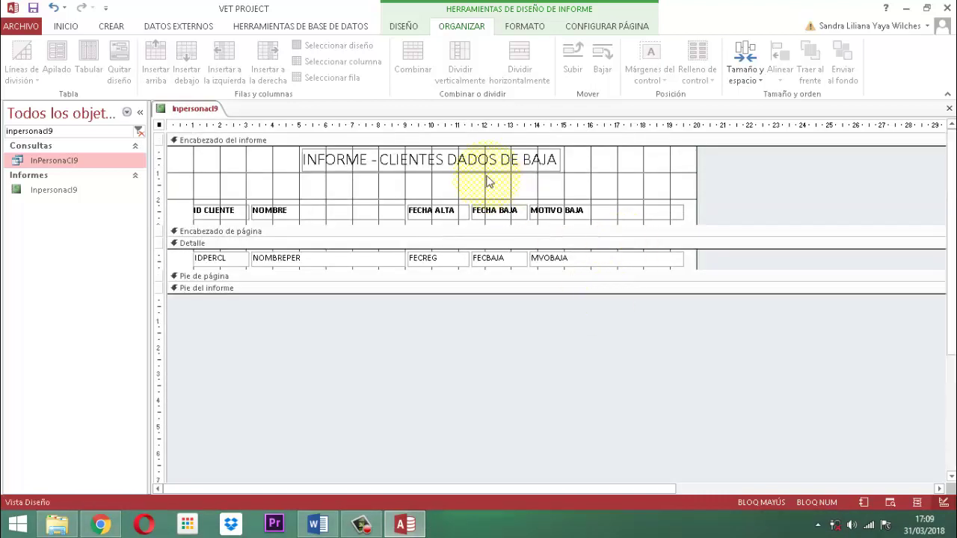
Step: Make the report title INFORME - CLIENTES DADOS DE BAJA bold and fit its label box to the text
click(431, 160)
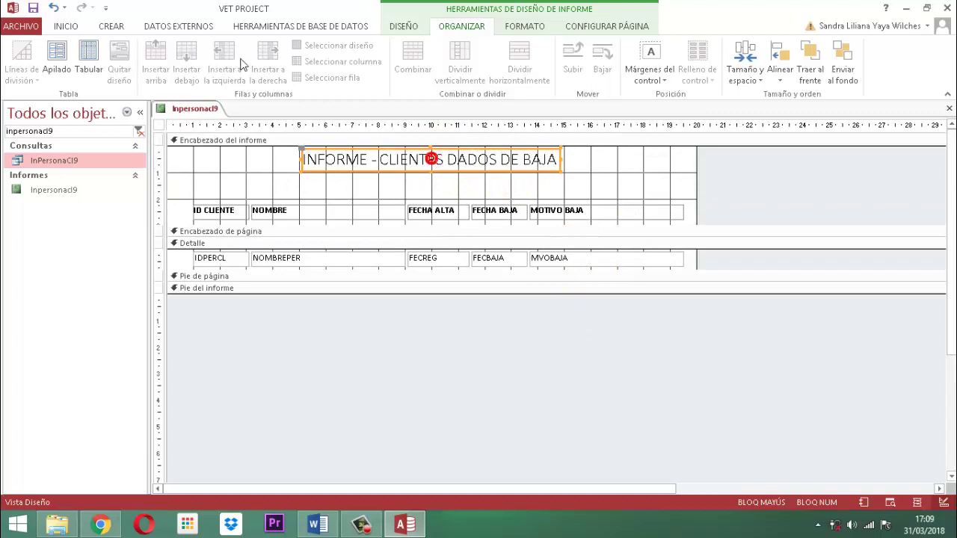
click(525, 25)
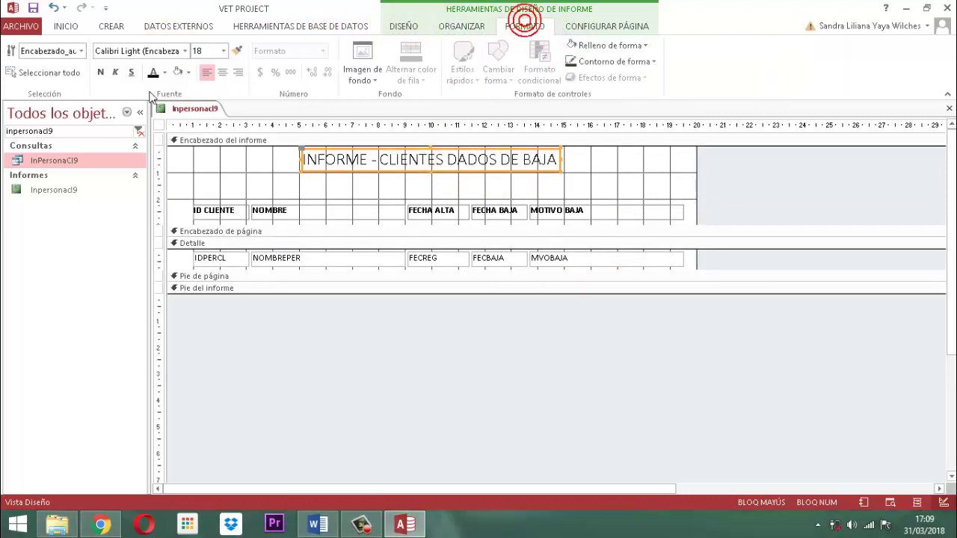
click(100, 72)
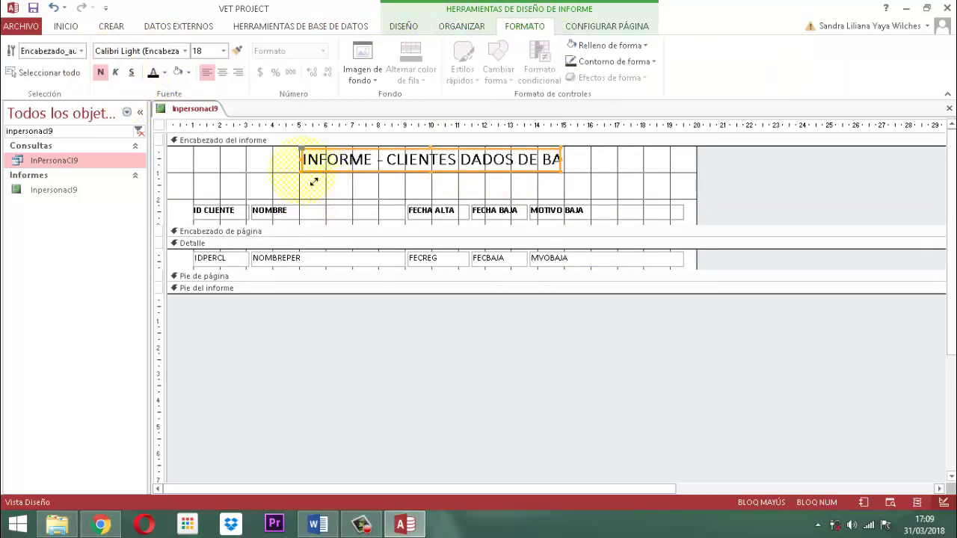
double_click(314, 182)
click(781, 184)
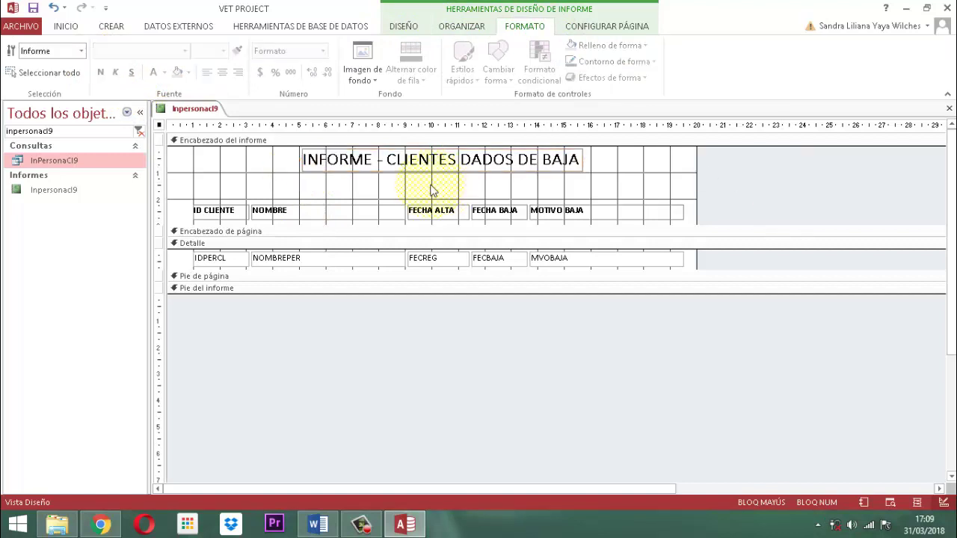
Step: Add an unbound text box beneath the report title near the 10 cm ruler mark and delete its attached label
click(402, 25)
click(296, 61)
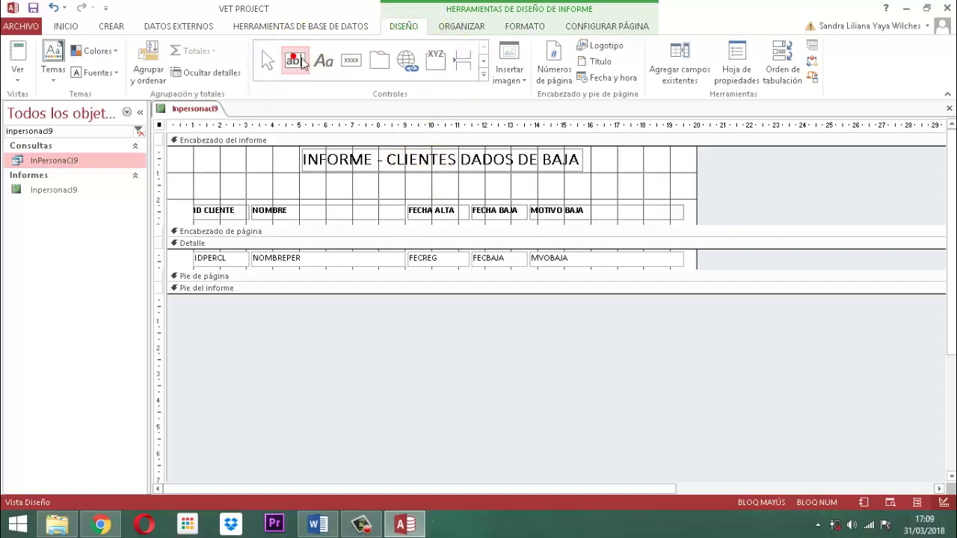
click(432, 183)
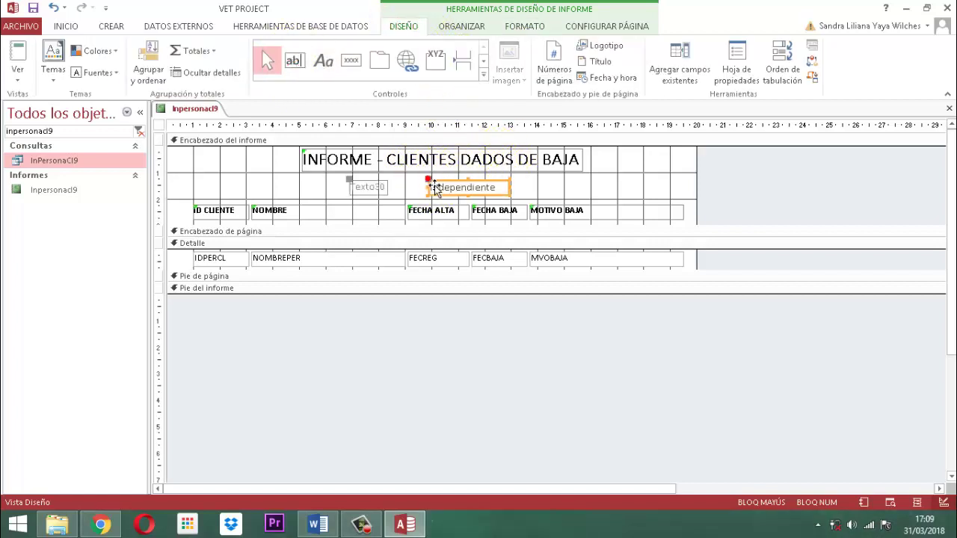
click(715, 186)
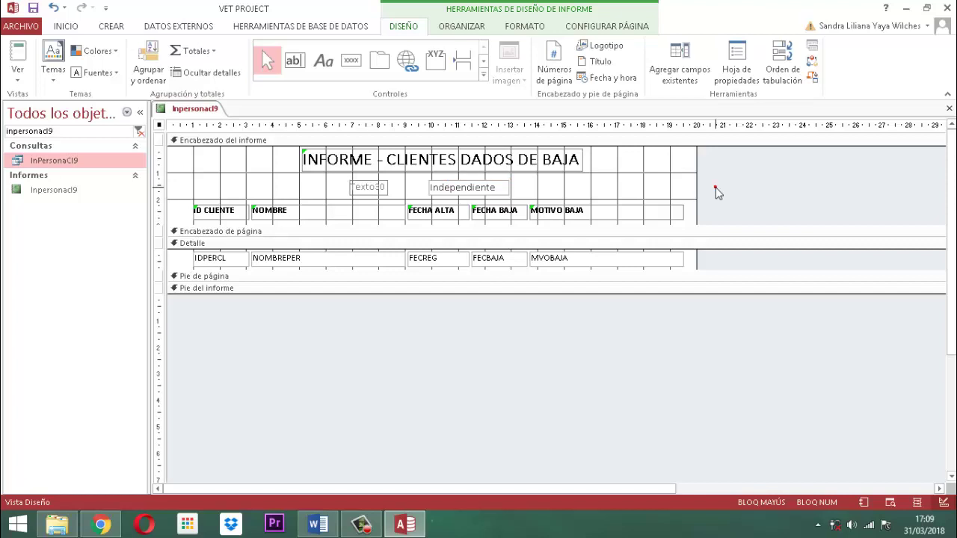
click(380, 187)
key(Delete)
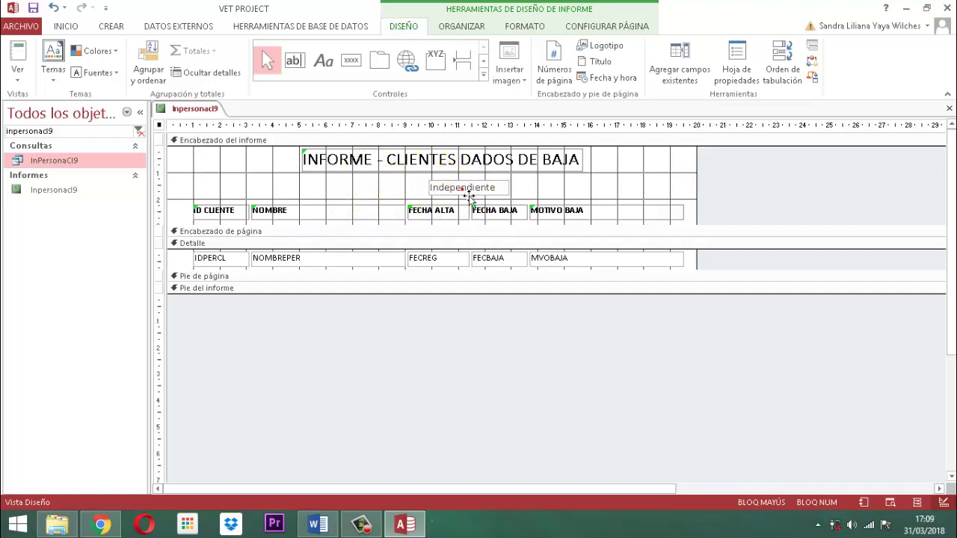
Step: Format the unbound text box under the title with black, bold text at font size 10
click(459, 189)
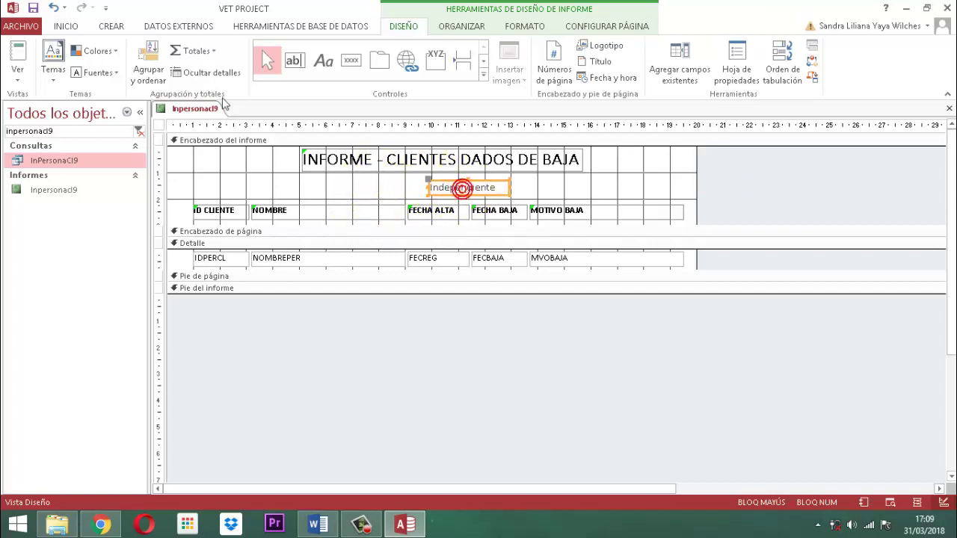
click(527, 27)
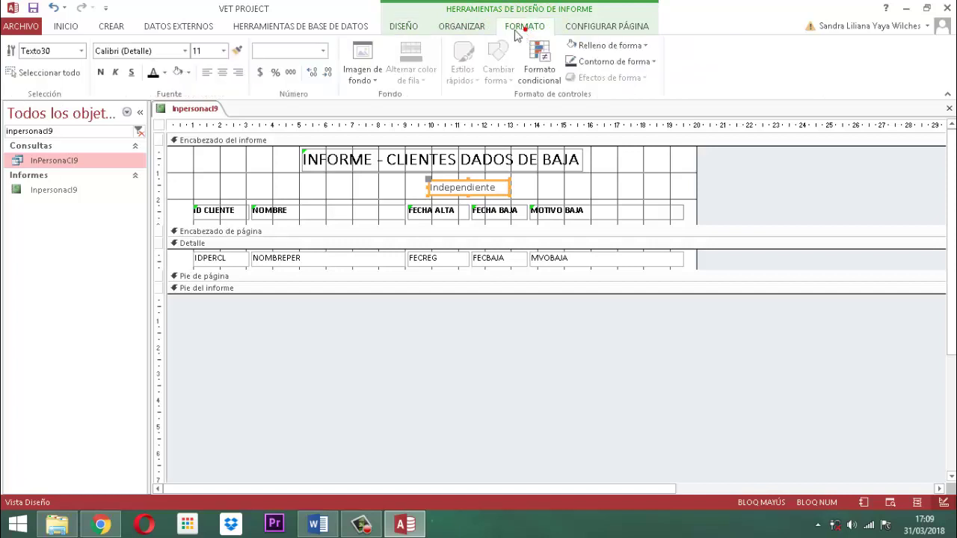
click(154, 72)
click(100, 72)
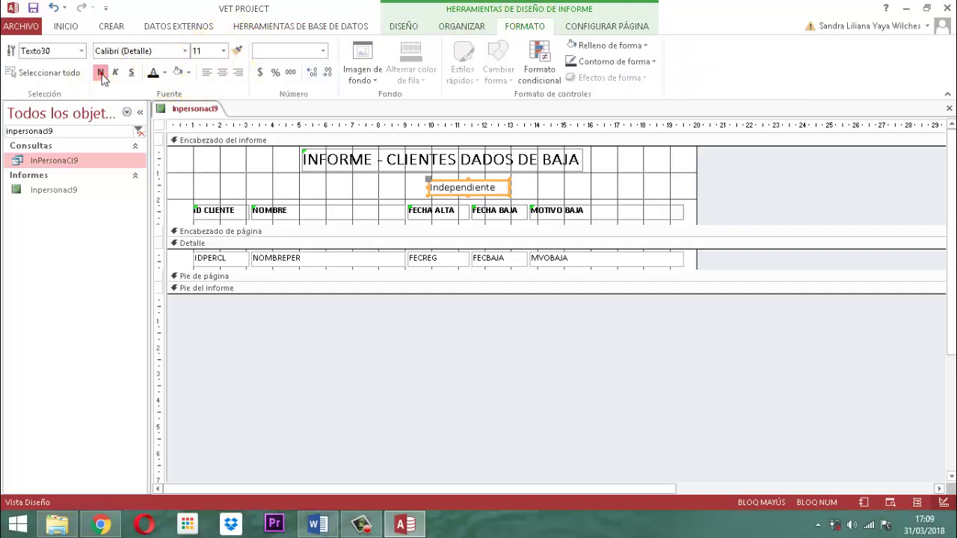
click(222, 51)
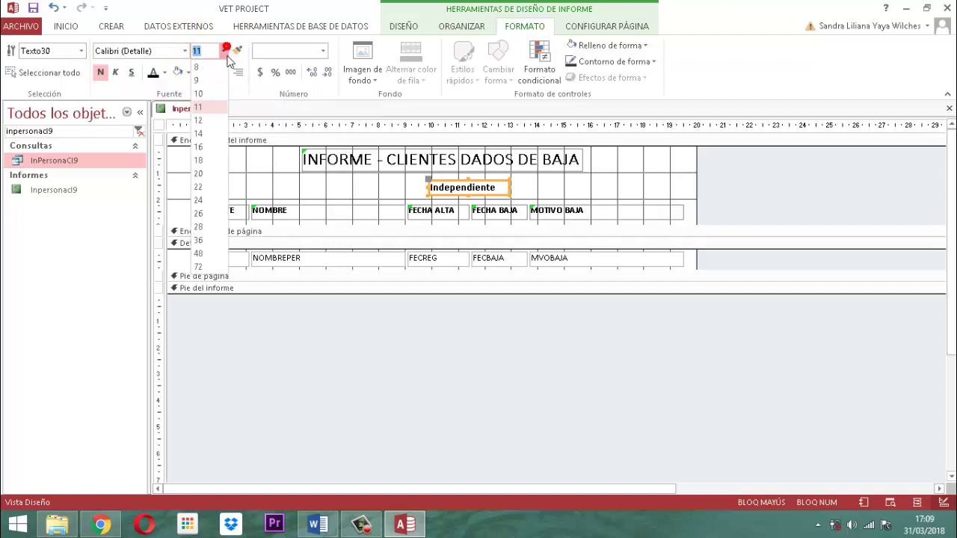
click(207, 93)
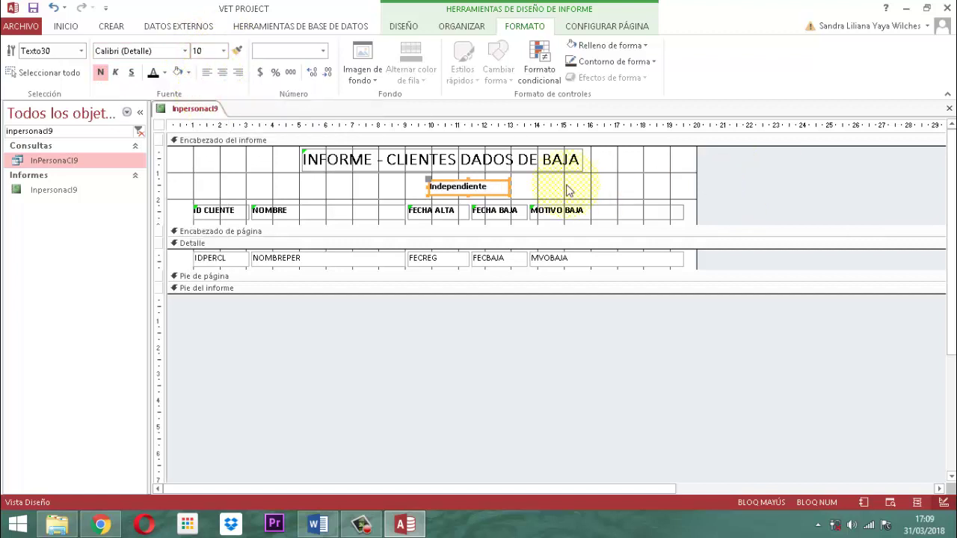
Step: Center the unbound text box's text and set its control source to =CUENTA(*) & " REGISTROS EN CLIENTES DADOS DE BAJA"
click(223, 72)
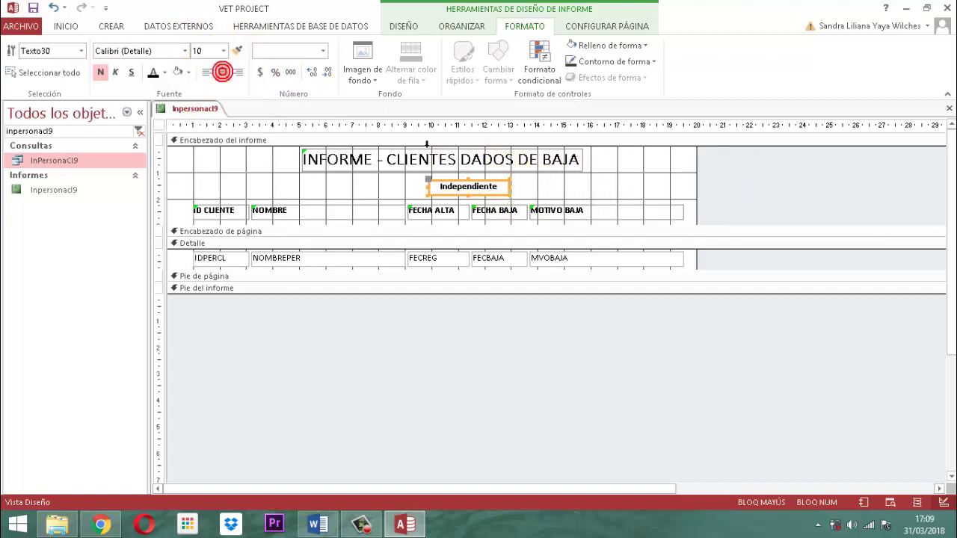
click(400, 26)
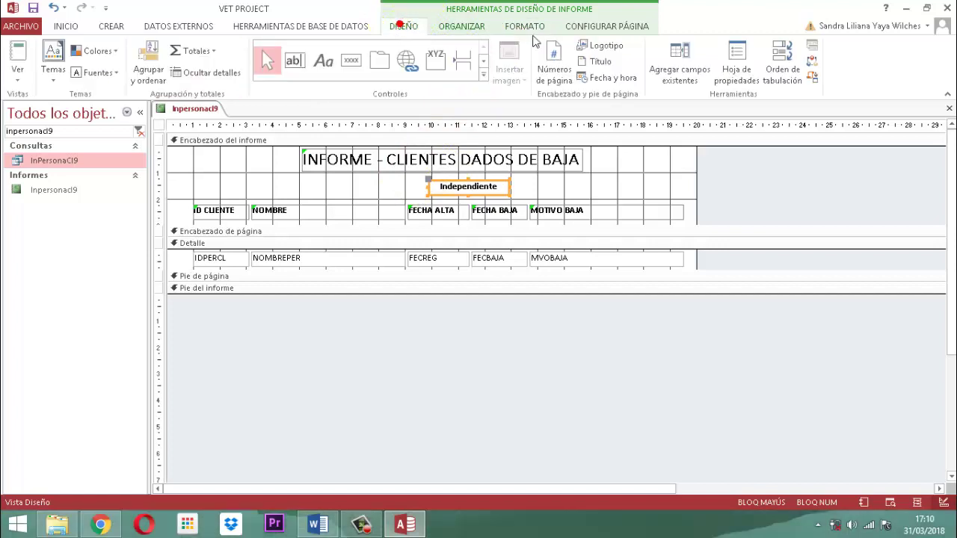
click(726, 71)
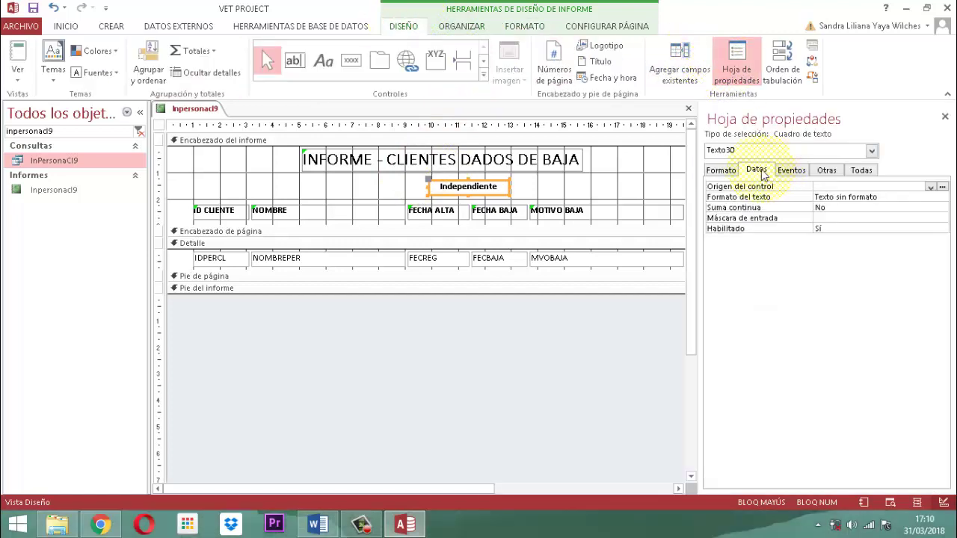
click(943, 188)
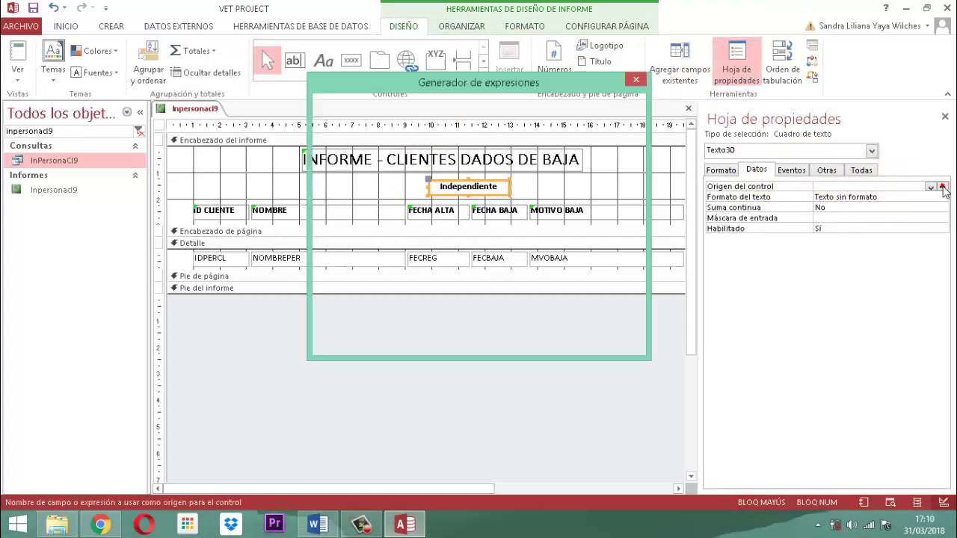
text(=)
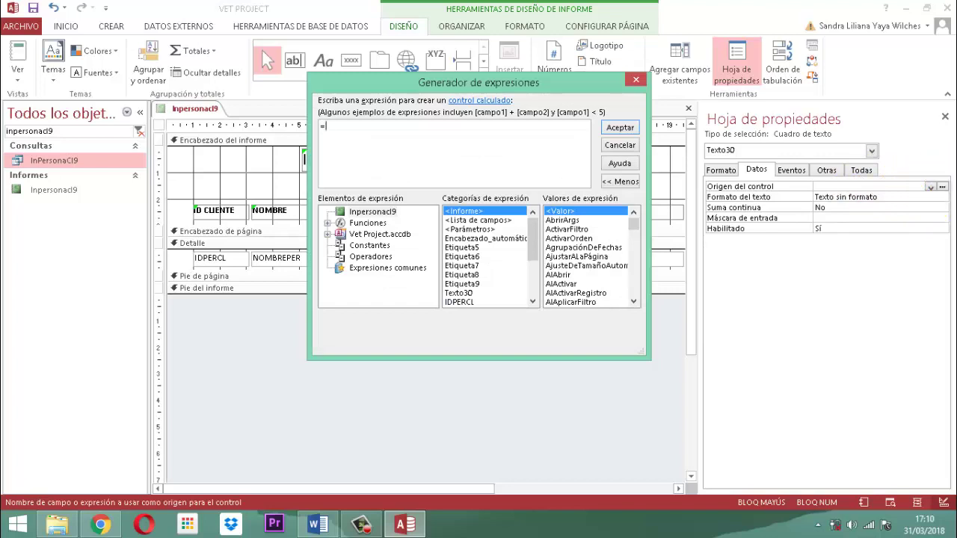
text(CUENT)
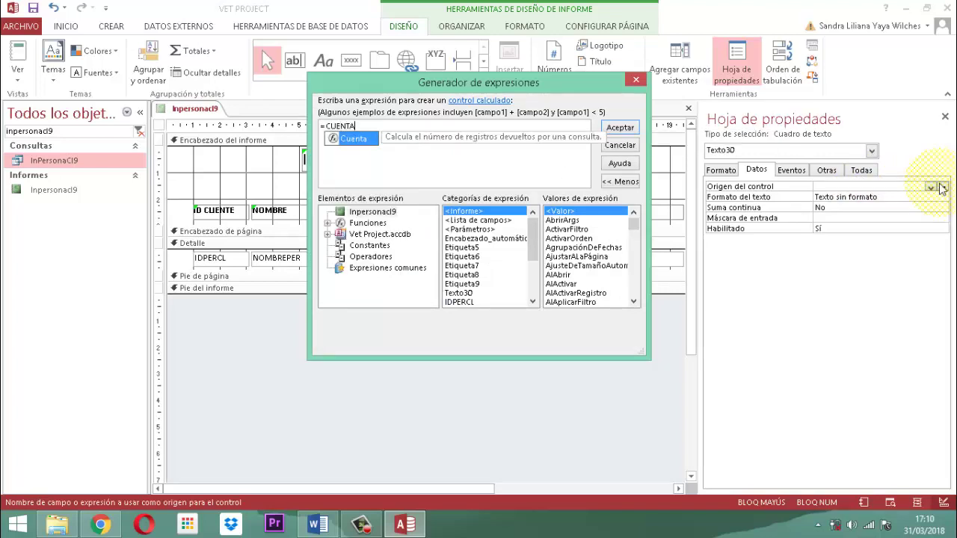
text(A()
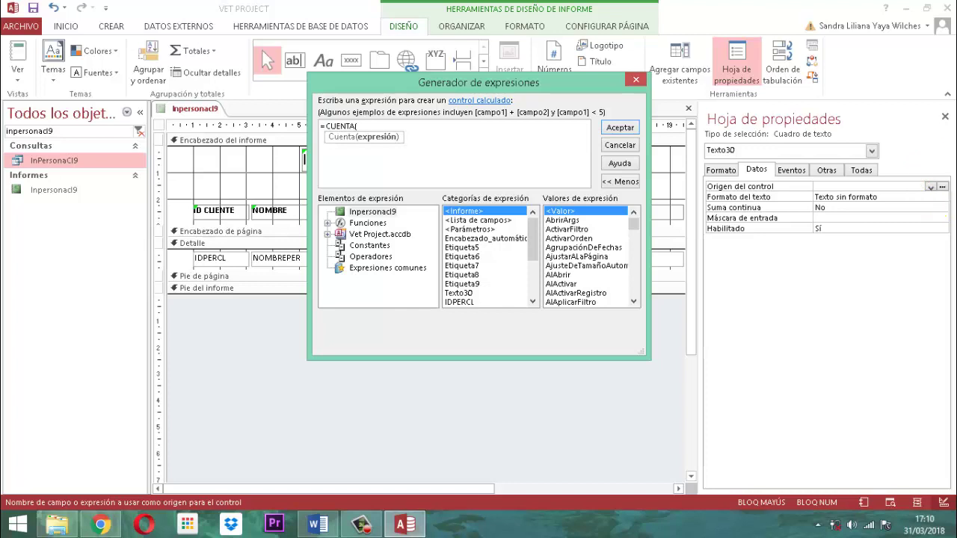
text(*) )
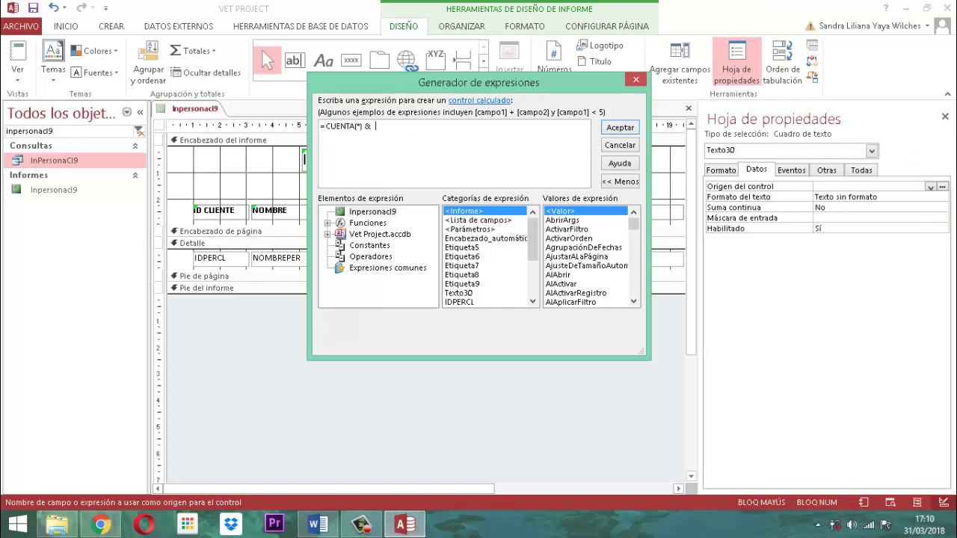
text(& " REGISTROS EN C)
text(LIK)
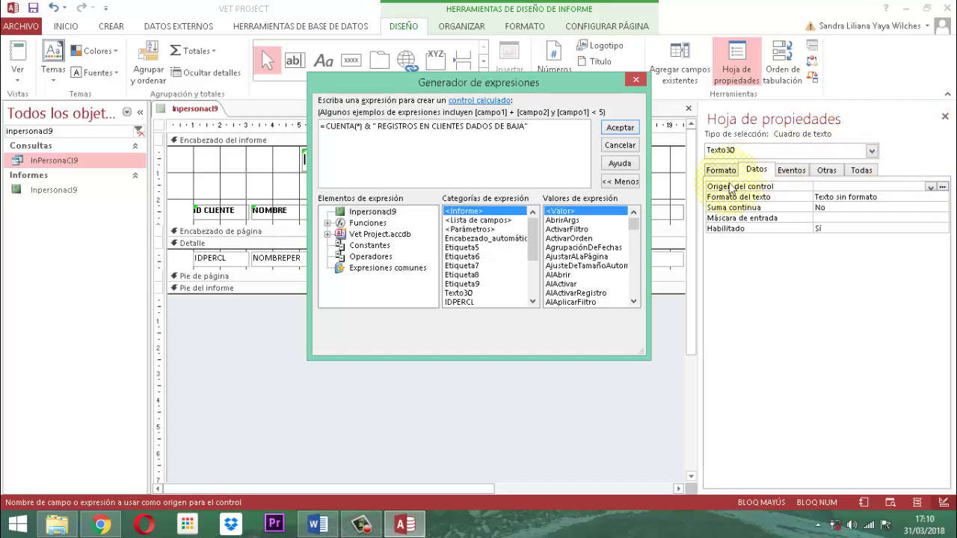
click(627, 129)
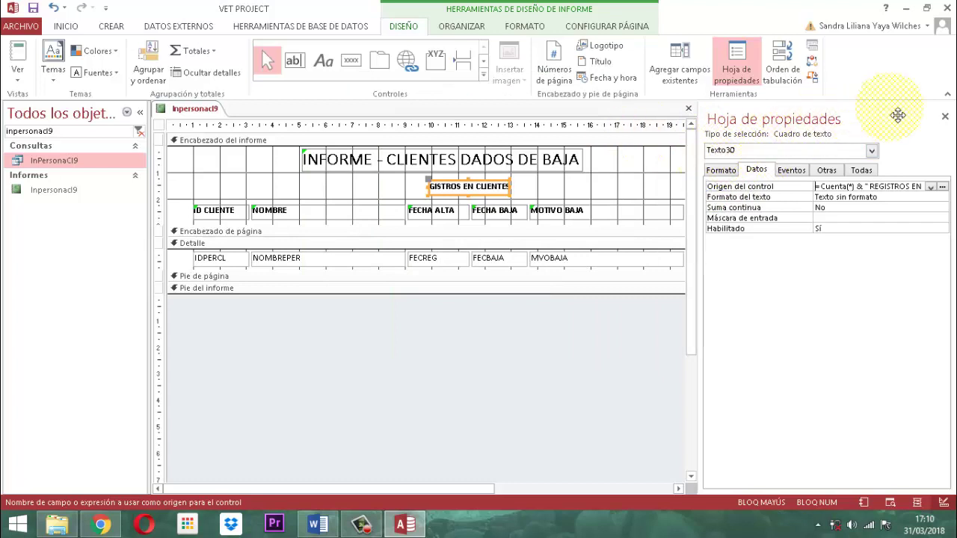
click(945, 118)
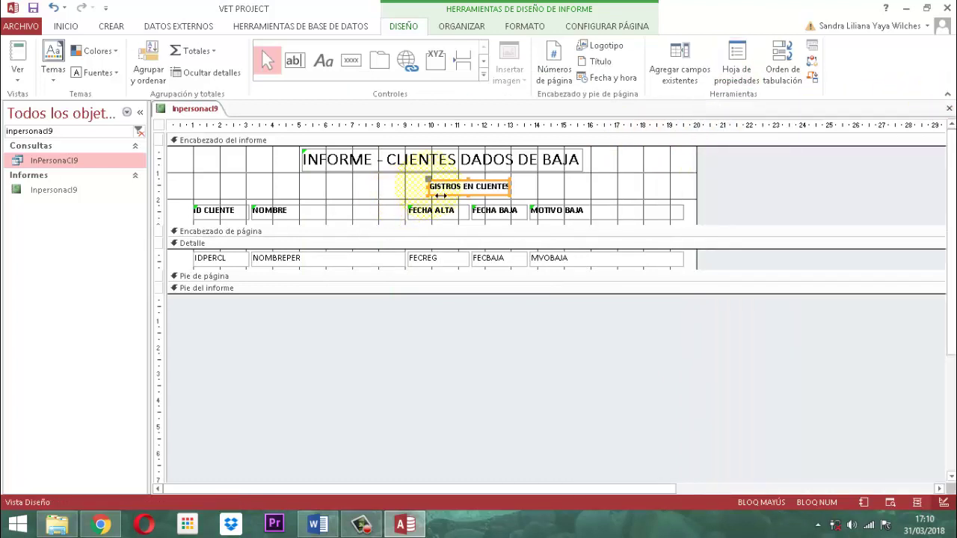
Step: Extend the record-count text box leftward to about the 5 cm ruler mark and select it together with the report title
drag(440, 196, 308, 183)
click(537, 164)
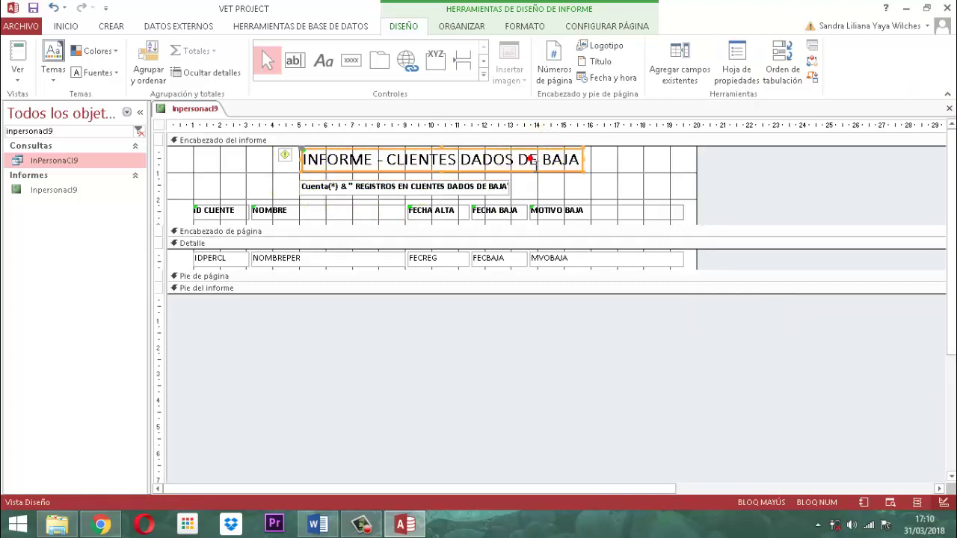
shift+click(502, 186)
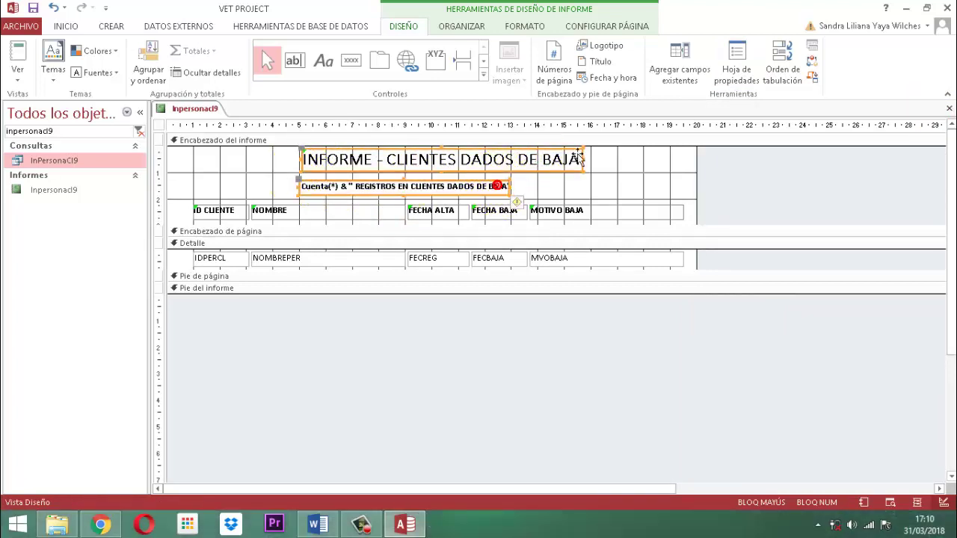
click(665, 59)
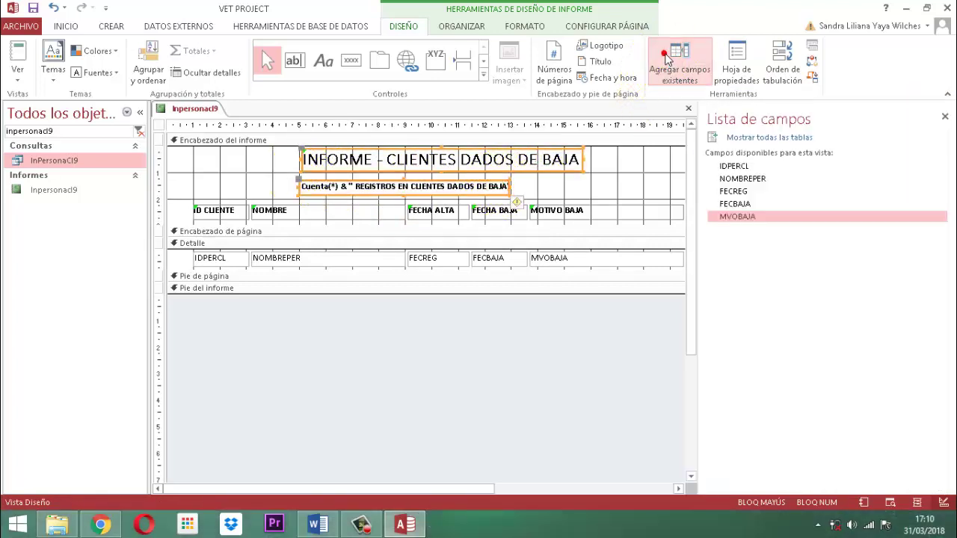
click(944, 120)
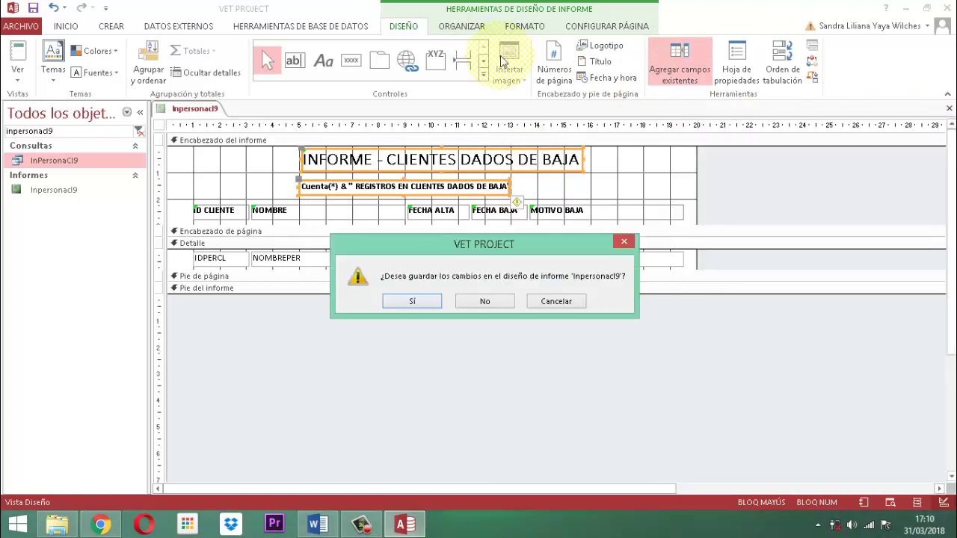
click(554, 301)
Step: Match the width of the record-count text box to the wider report title
click(465, 25)
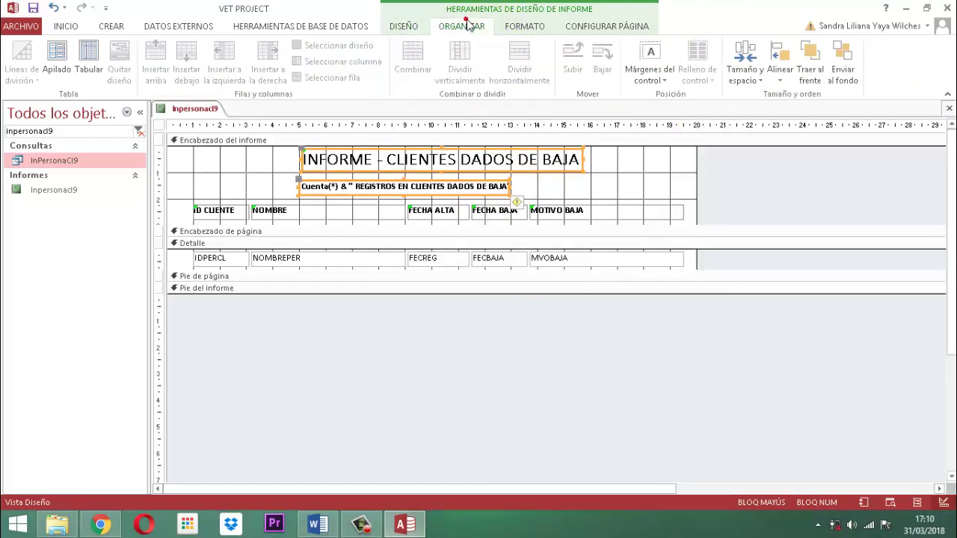
click(744, 59)
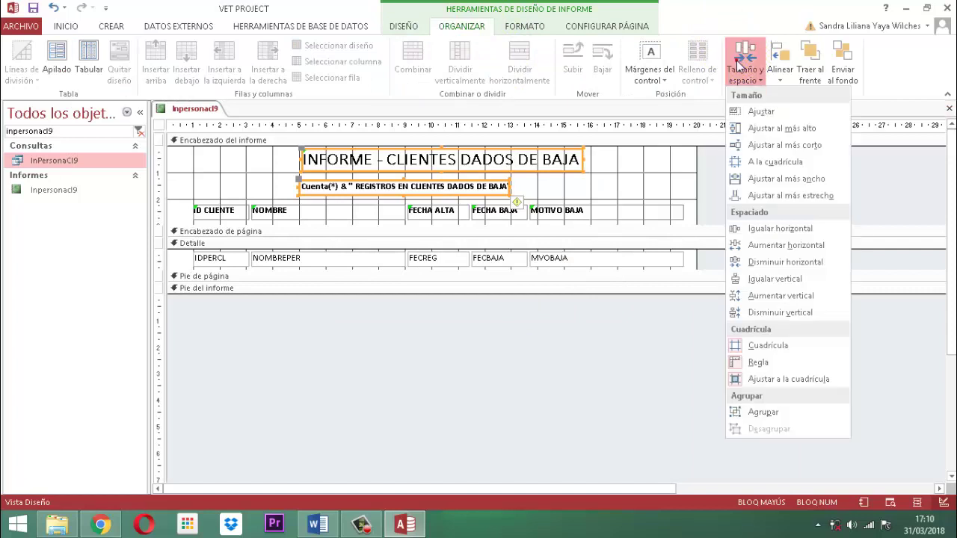
click(815, 178)
click(802, 198)
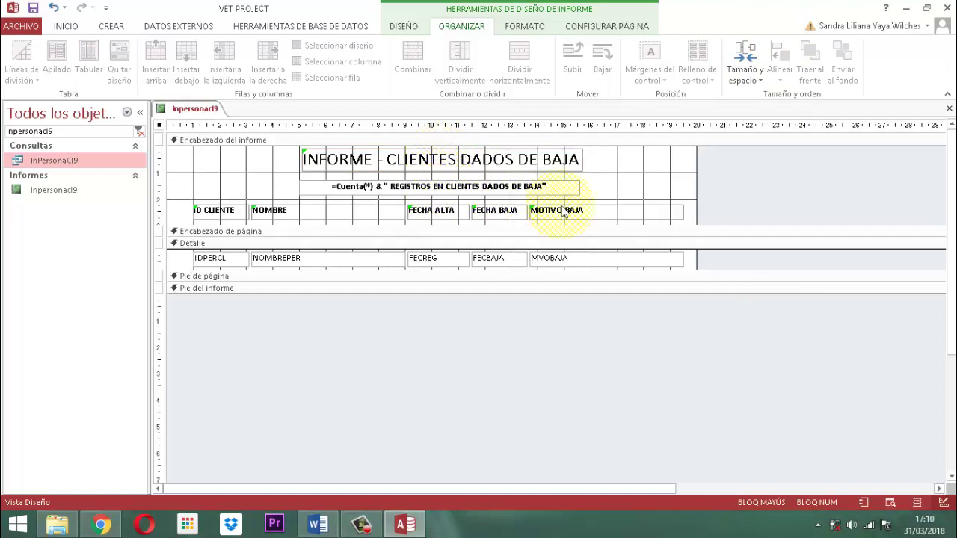
Step: Reduce the report header's height slightly to just below the column labels and save the report
click(710, 227)
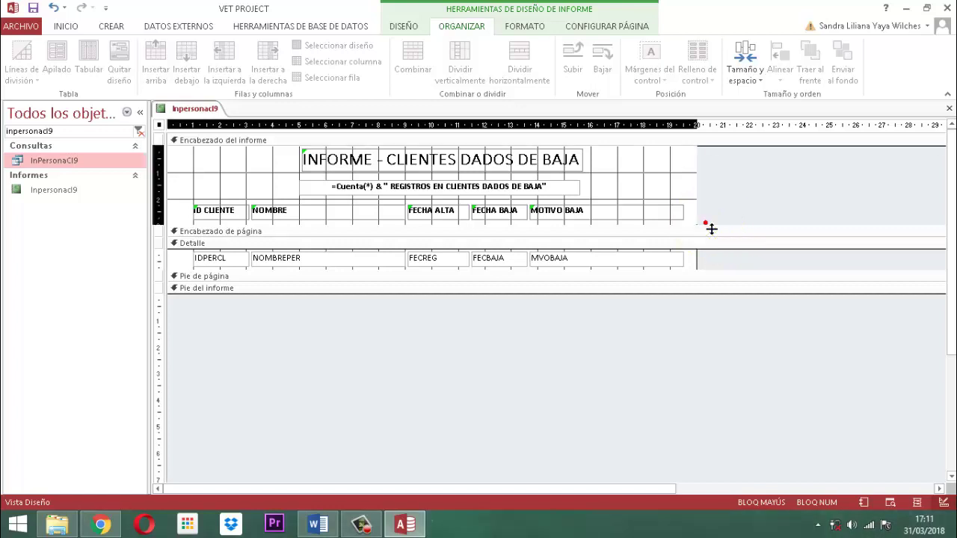
click(710, 227)
drag(710, 227, 711, 225)
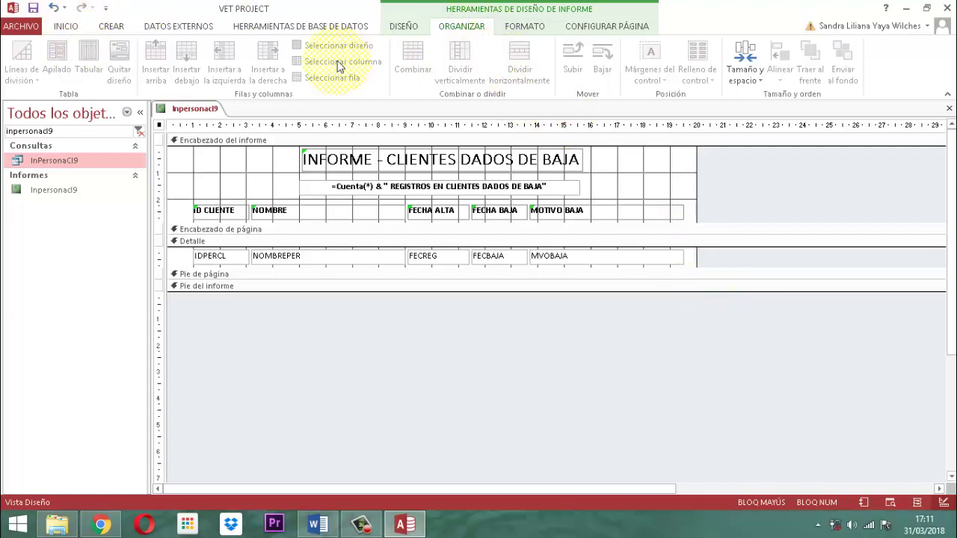
click(401, 27)
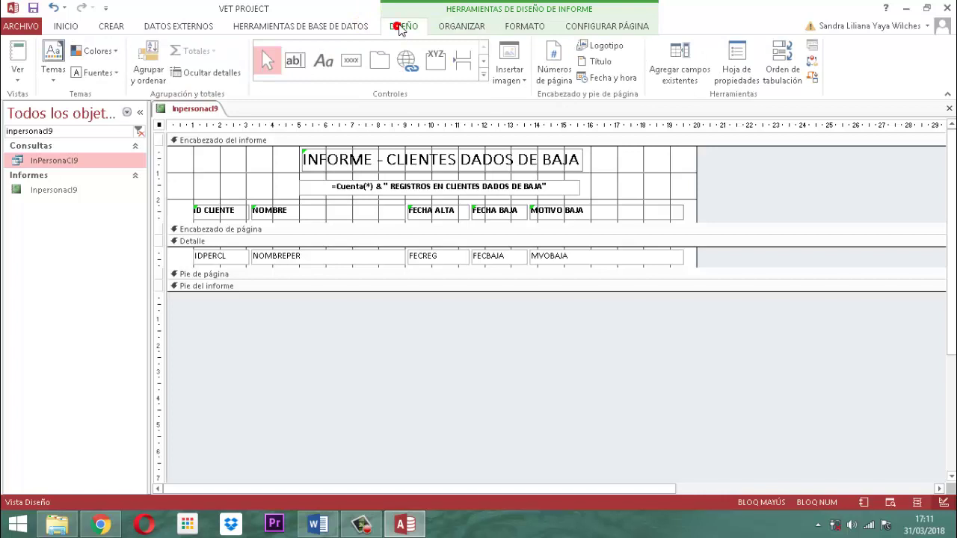
right_click(200, 109)
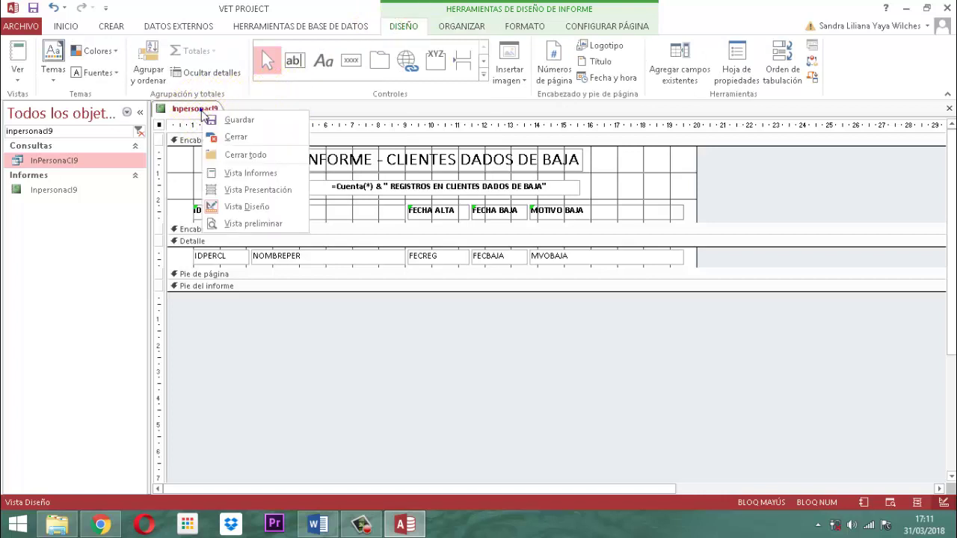
click(238, 121)
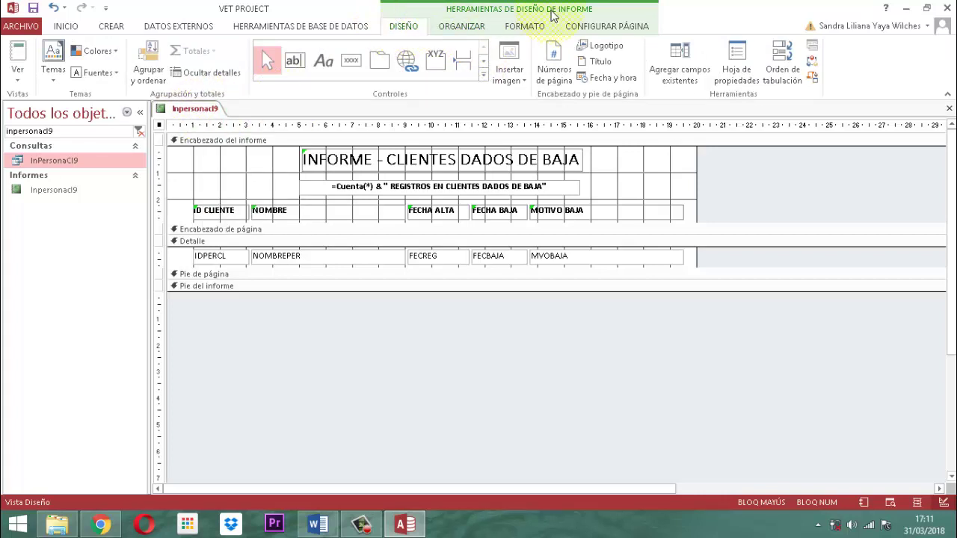
Step: Set the report's Título property to MODULO PERSONAS
click(736, 60)
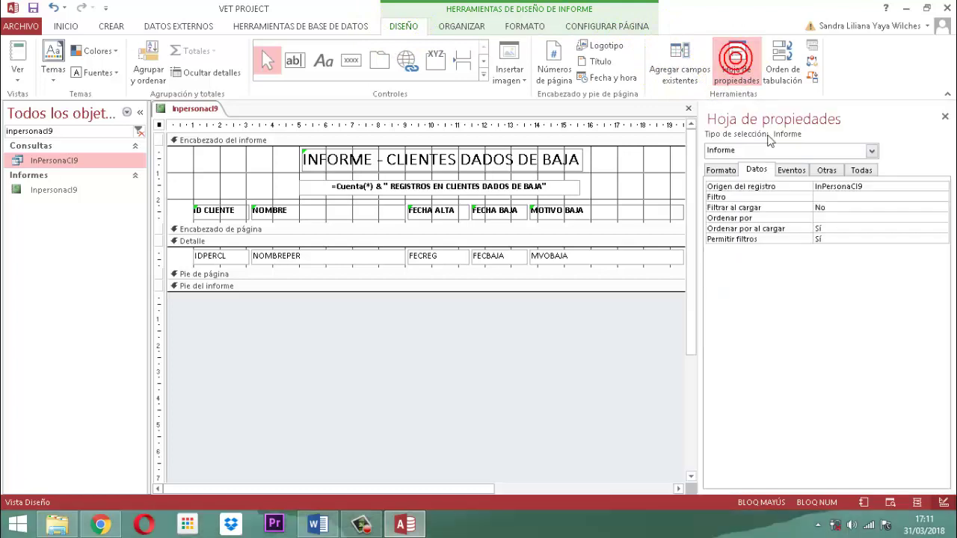
click(722, 171)
click(827, 186)
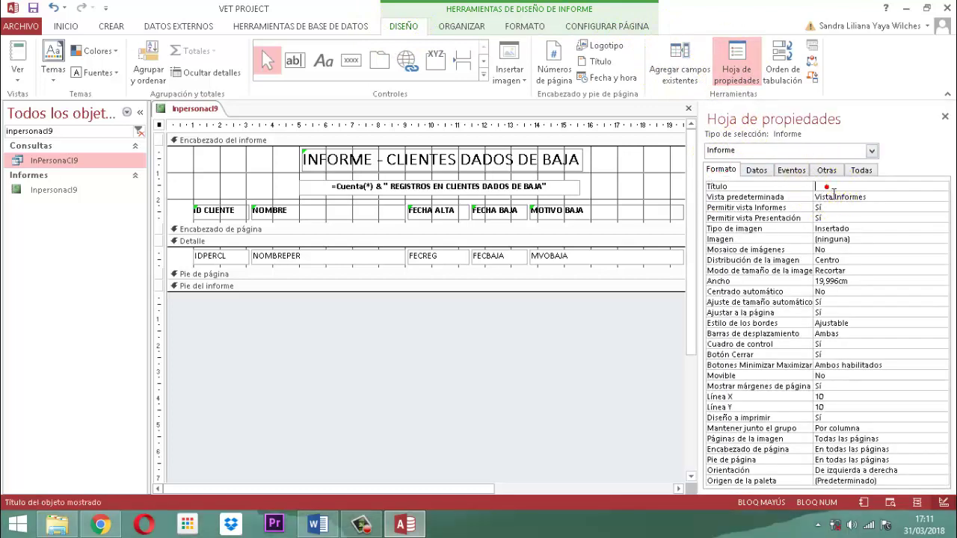
text(MODULO PERSONAS)
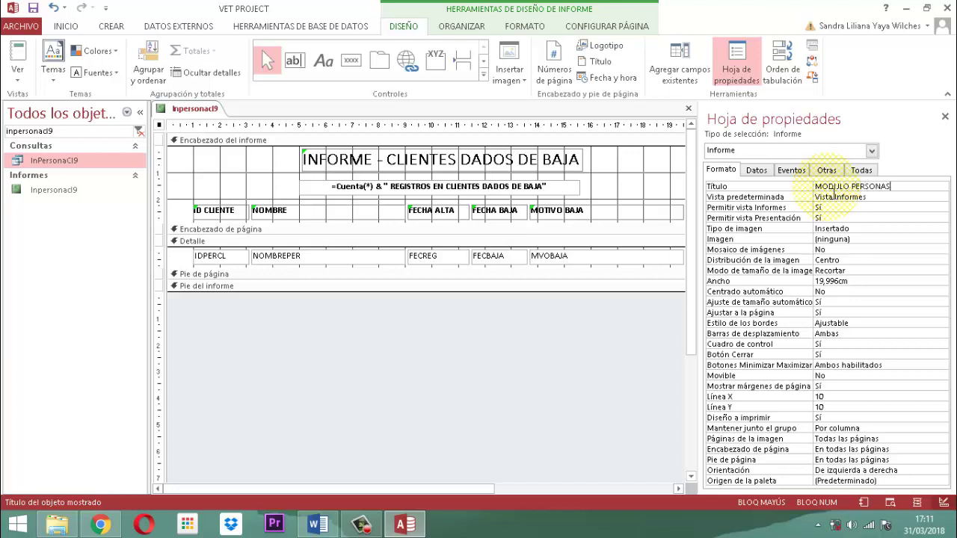
Step: Set the report's Centrado automático property to Sí and its Botones Minimizar Maximizar property to Ninguno
key(Down)
key(Down)
key(Down)
key(Down)
key(Down)
key(Down)
key(Down)
key(Down)
key(Down)
key(Down)
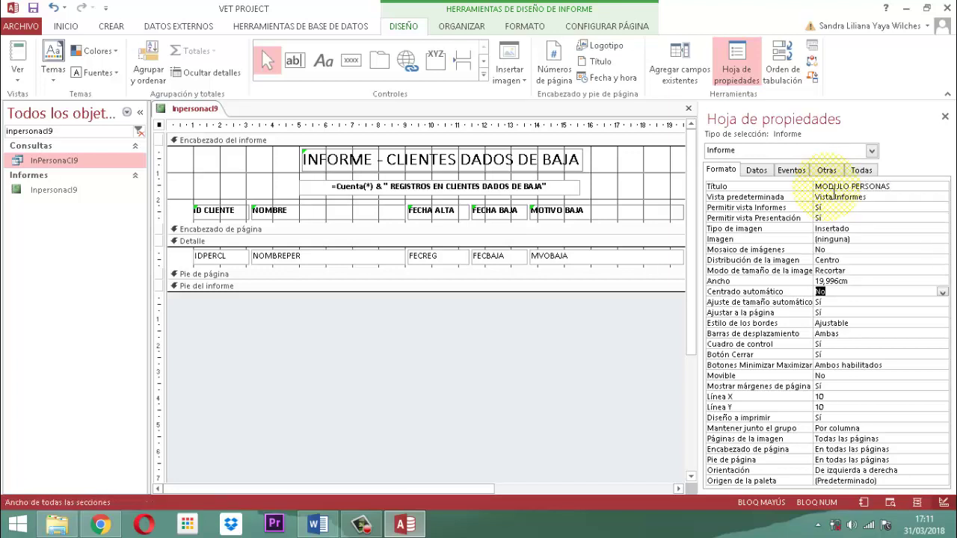
key(Down)
key(Down)
key(Down)
key(Down)
key(Down)
key(Down)
key(Down)
key(Down)
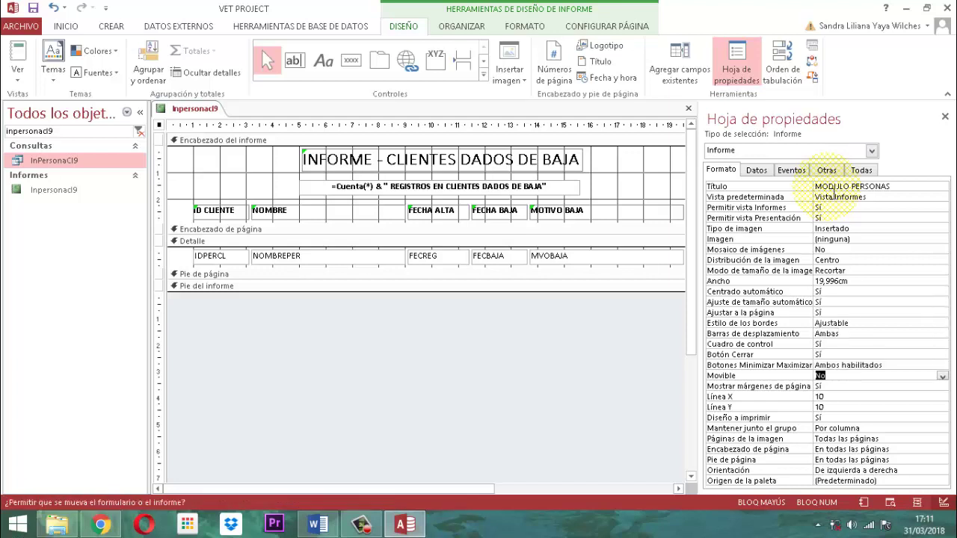
key(Up)
text(N)
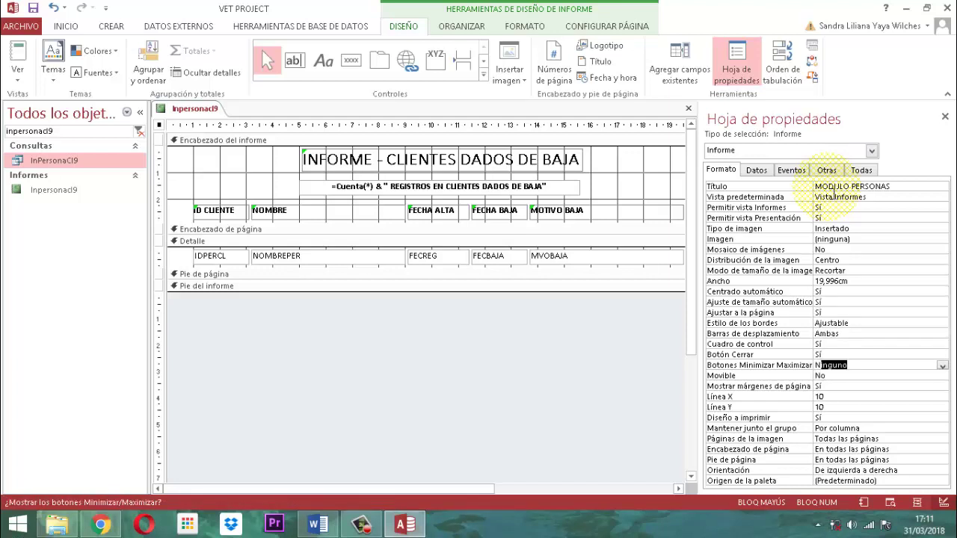
Step: Set the report's Emergente property to Sí and close the property sheet
click(824, 170)
text(Sí)
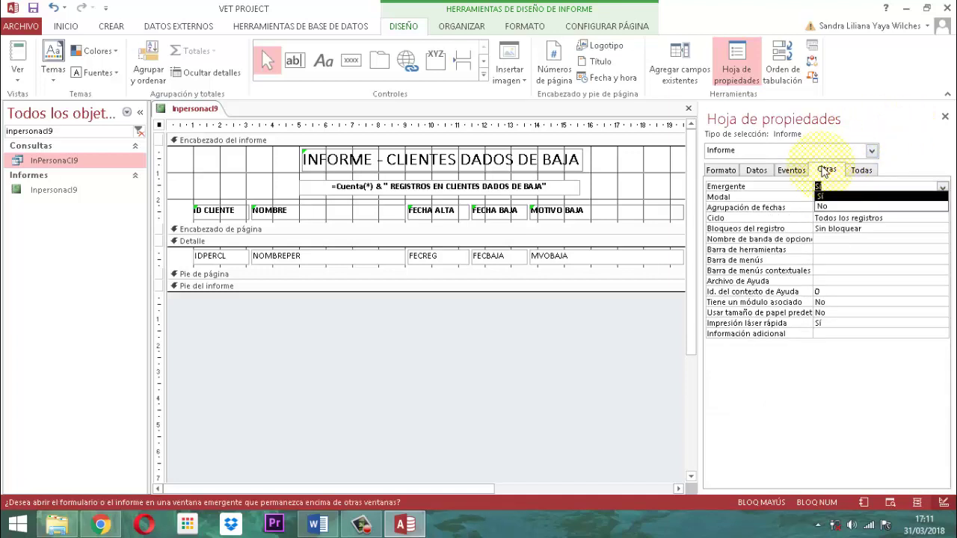
key(Return)
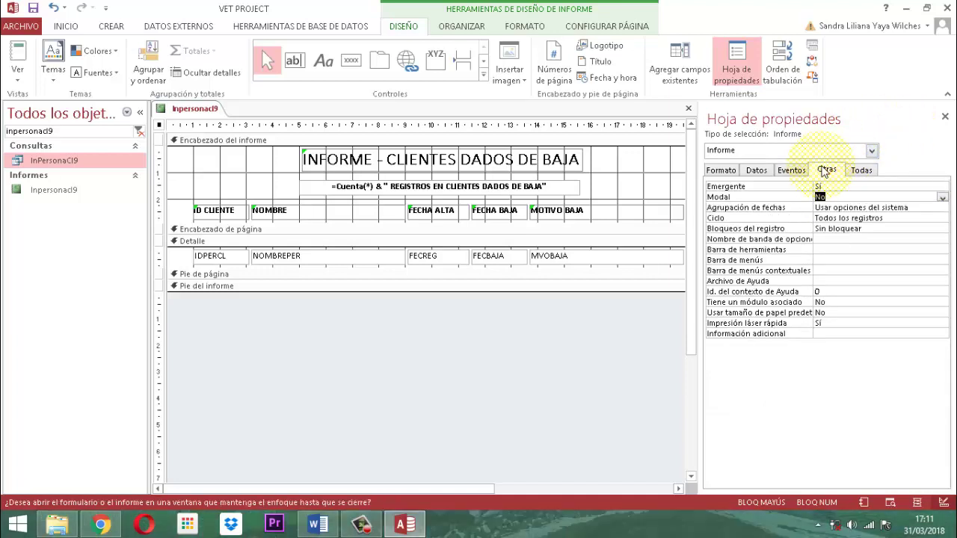
click(945, 117)
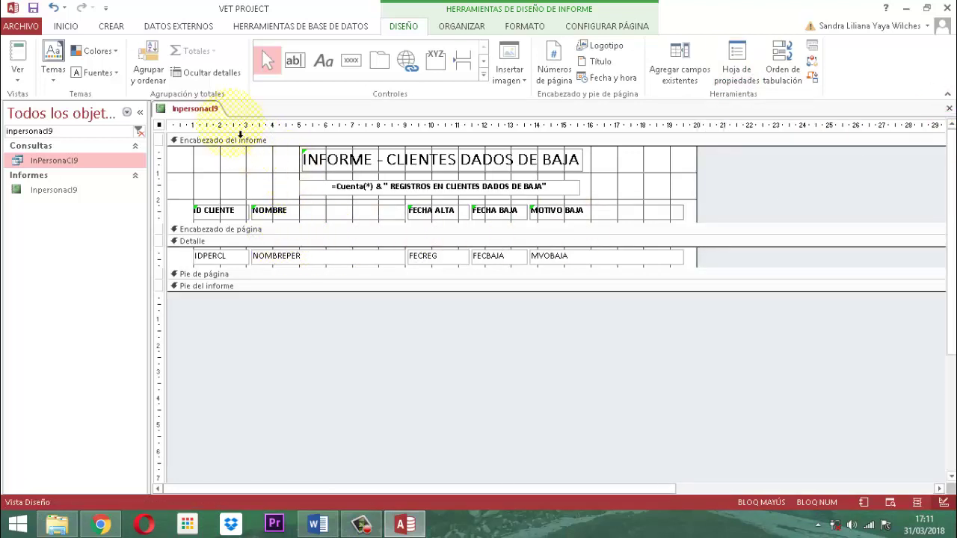
Step: Save the Inpersonacl9 report design and close the report
right_click(206, 110)
click(209, 112)
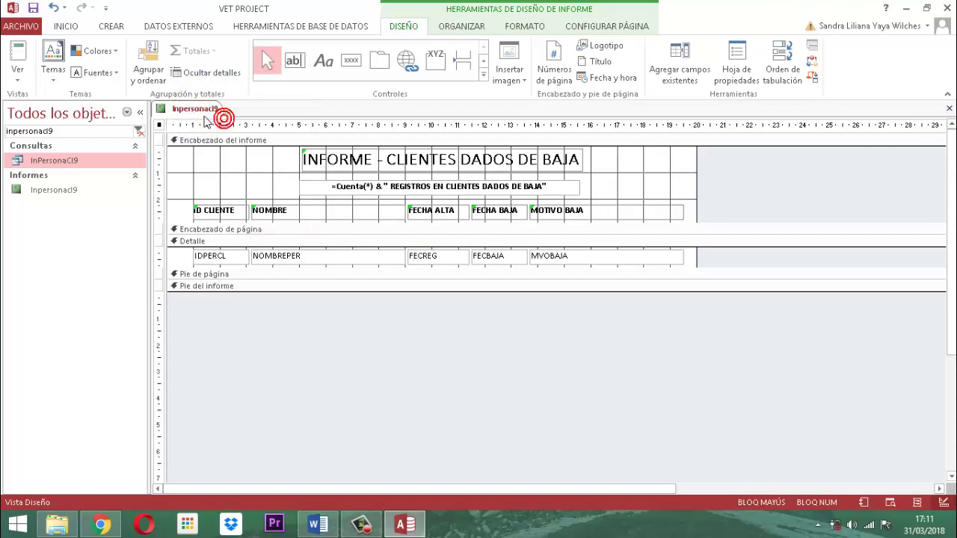
right_click(208, 116)
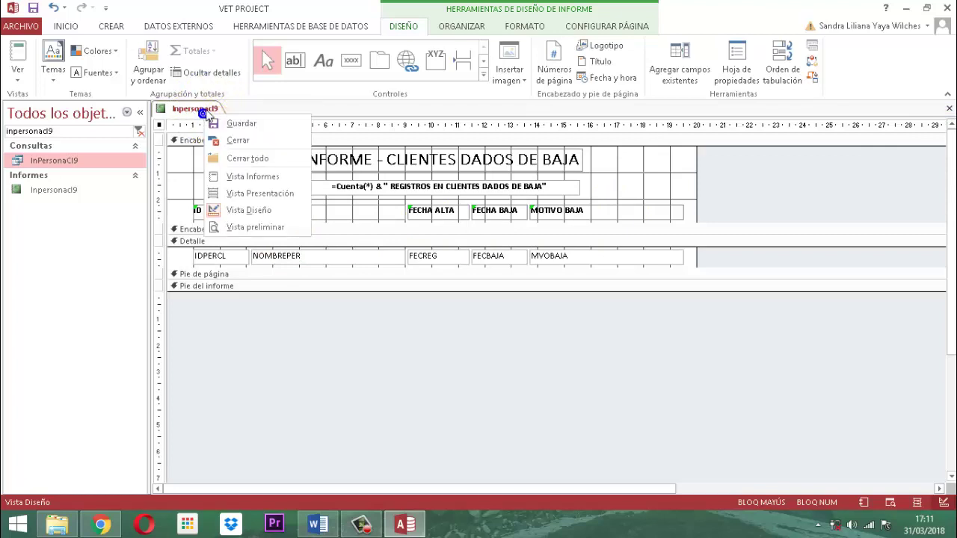
click(232, 140)
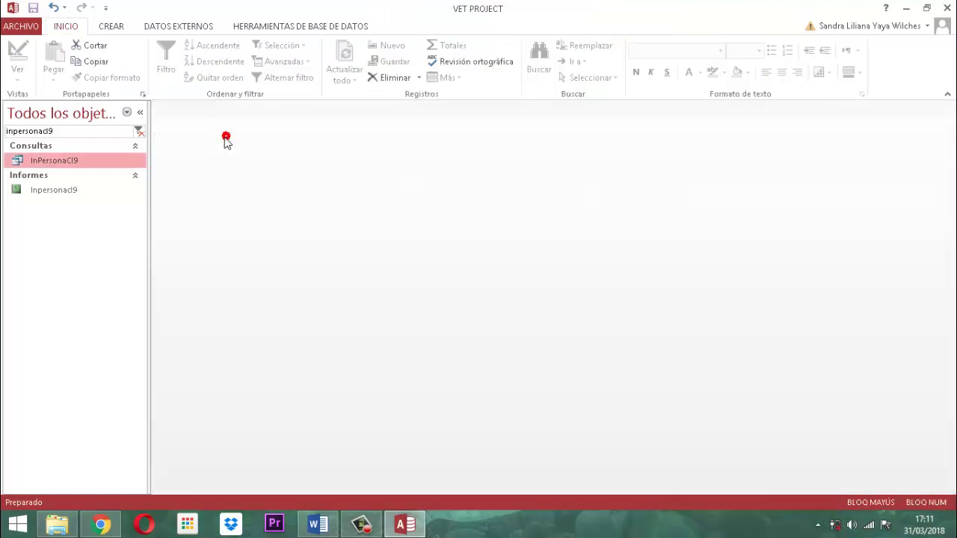
Step: Find the FmMenuPersonasLt form by filtering the object list for FMMENUPERSONASLT and open it in design view
click(139, 131)
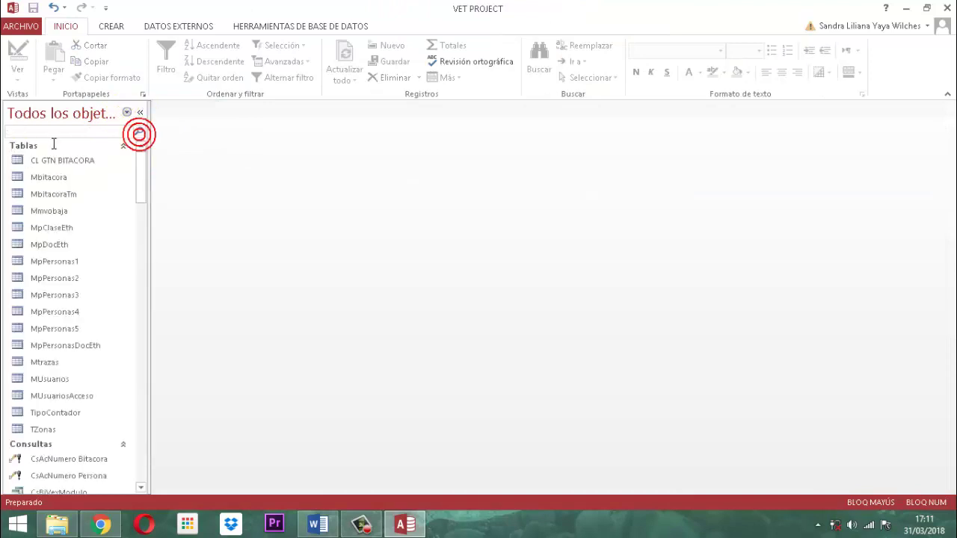
text(FMMENUPERS)
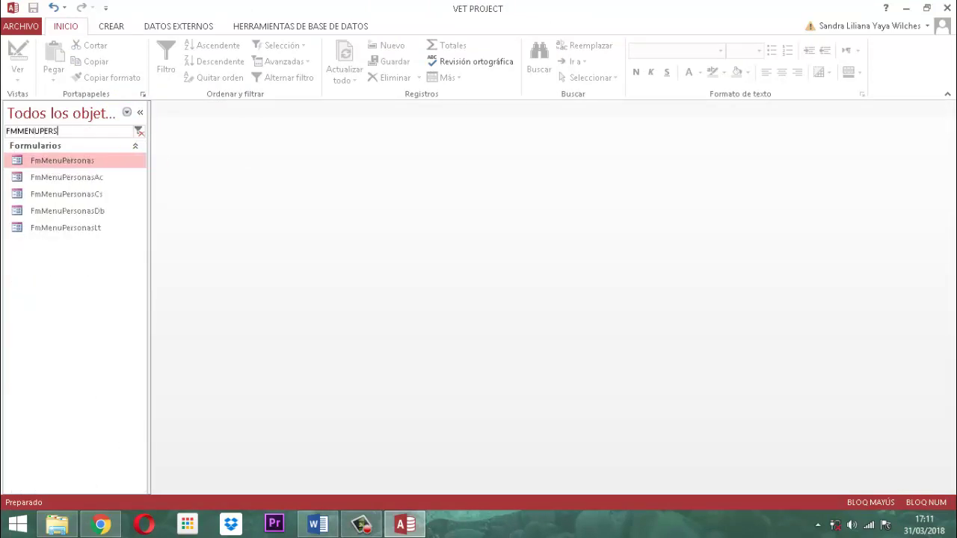
text(ONASLT)
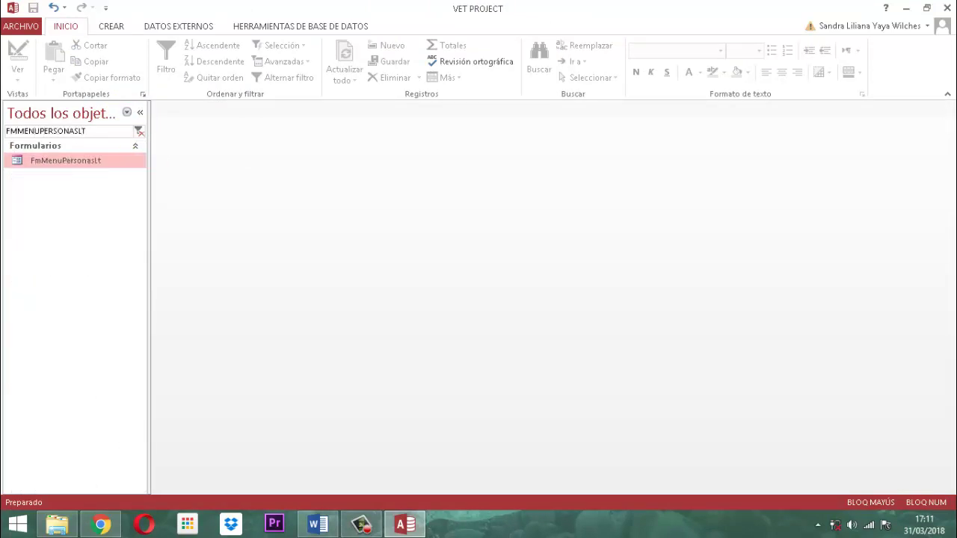
right_click(77, 163)
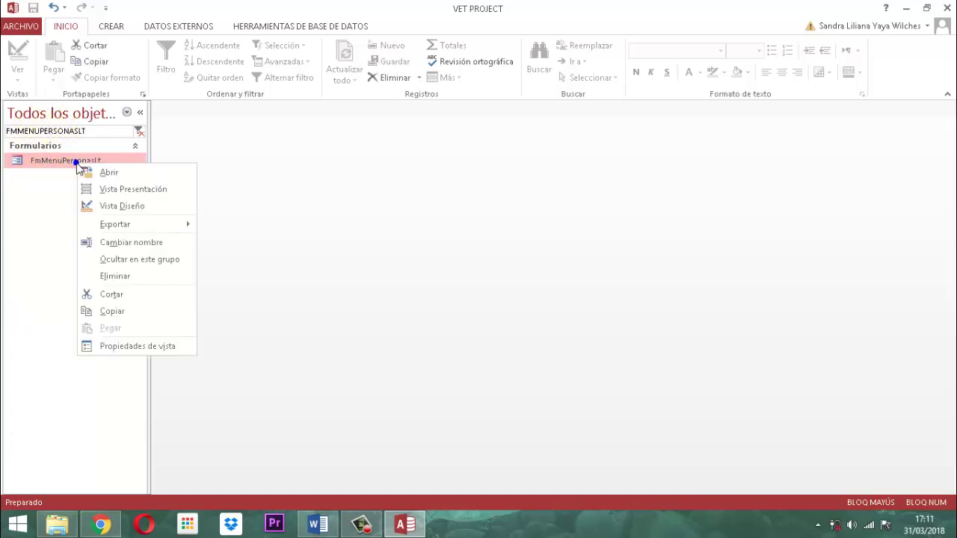
click(119, 207)
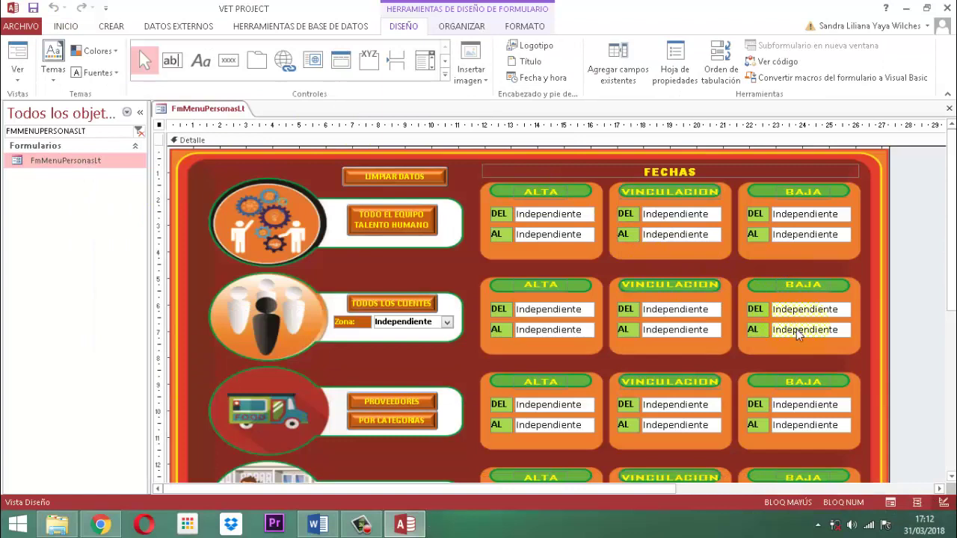
Step: Create a code event procedure for Después de actualizar on the AL text box under BAJA in the clients row
click(797, 330)
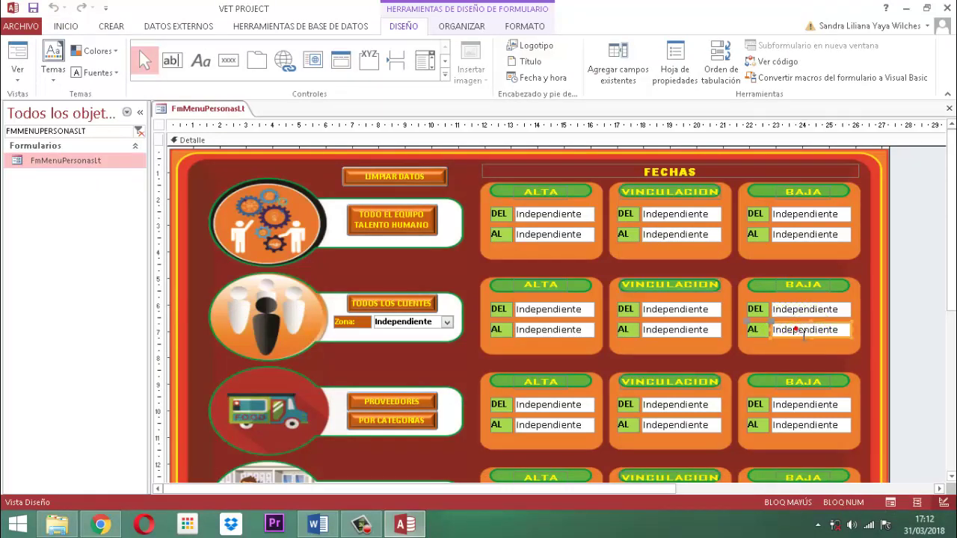
click(676, 60)
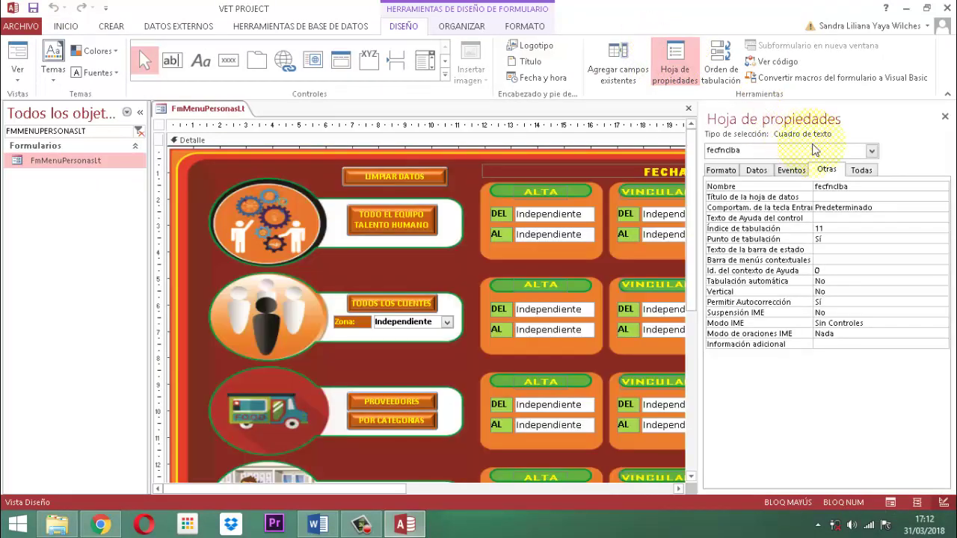
click(791, 170)
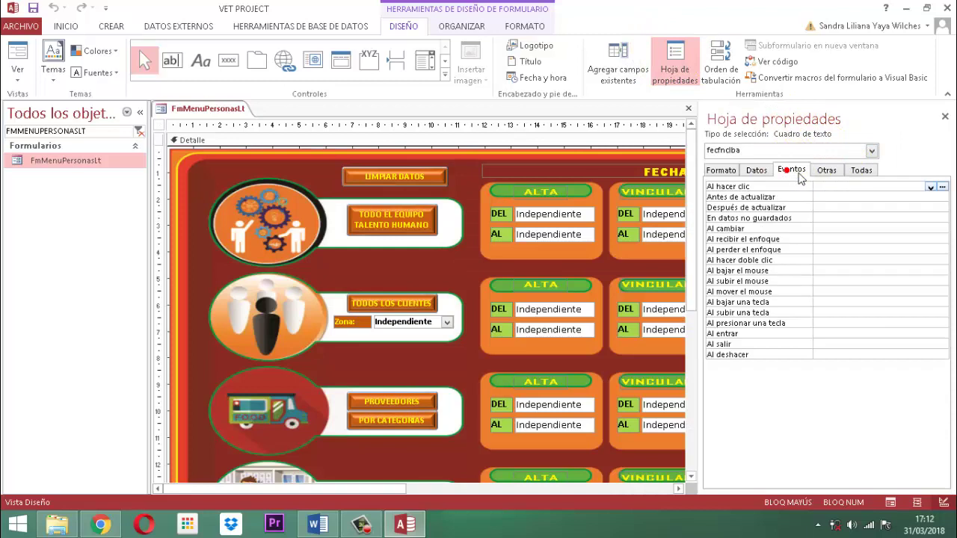
click(839, 207)
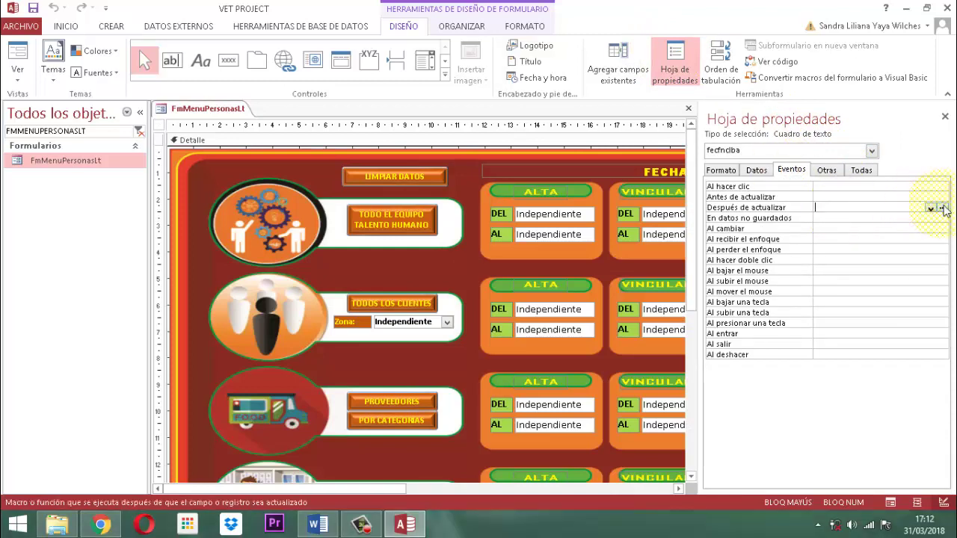
click(943, 208)
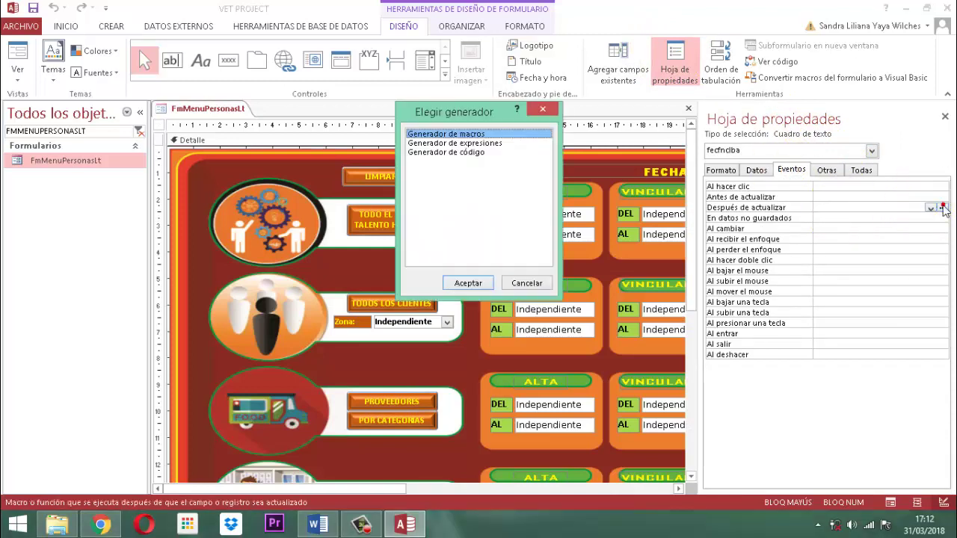
click(441, 152)
click(468, 283)
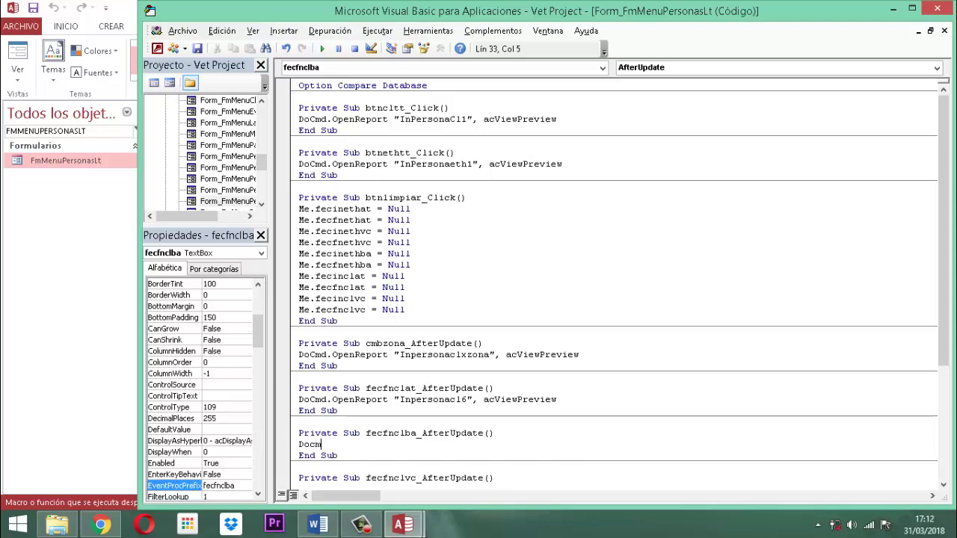
Step: Write DoCmd.OpenReport "Inpersonacl9", acViewPreview in the fecfnclba_AfterUpdate procedure, and close the code editor and property sheet
text(Docmd.OpenReport)
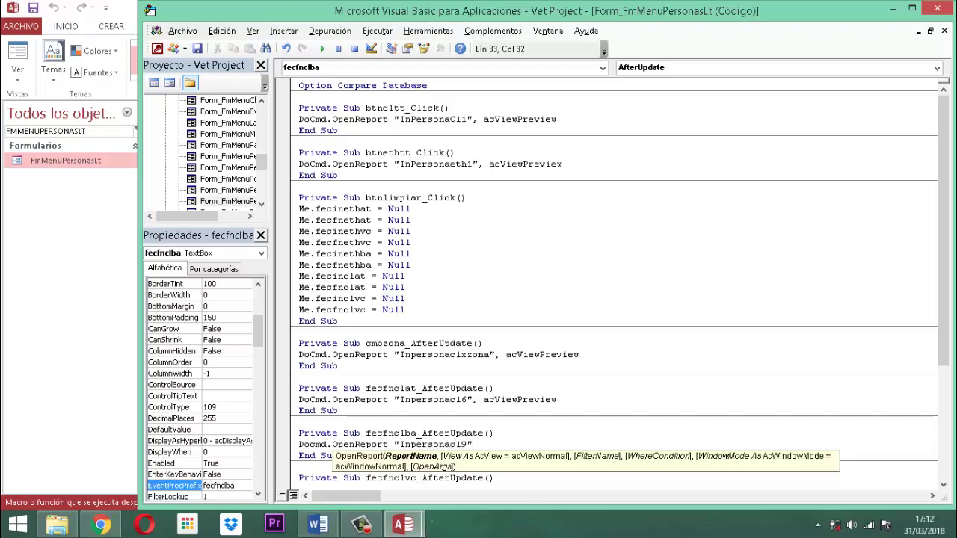
text("Inpersonac19",)
key(Down)
key(Down)
key(Down)
key(Down)
key(Down)
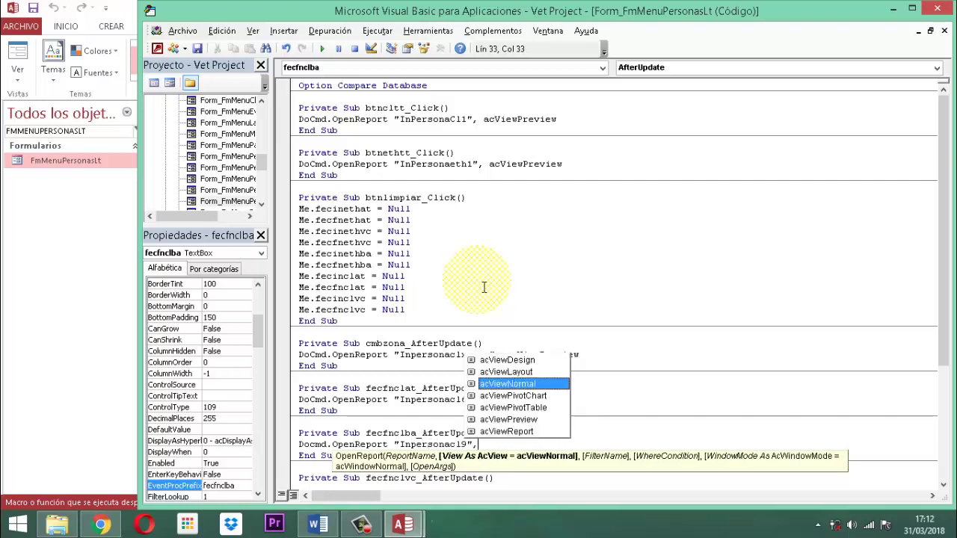
key(Tab)
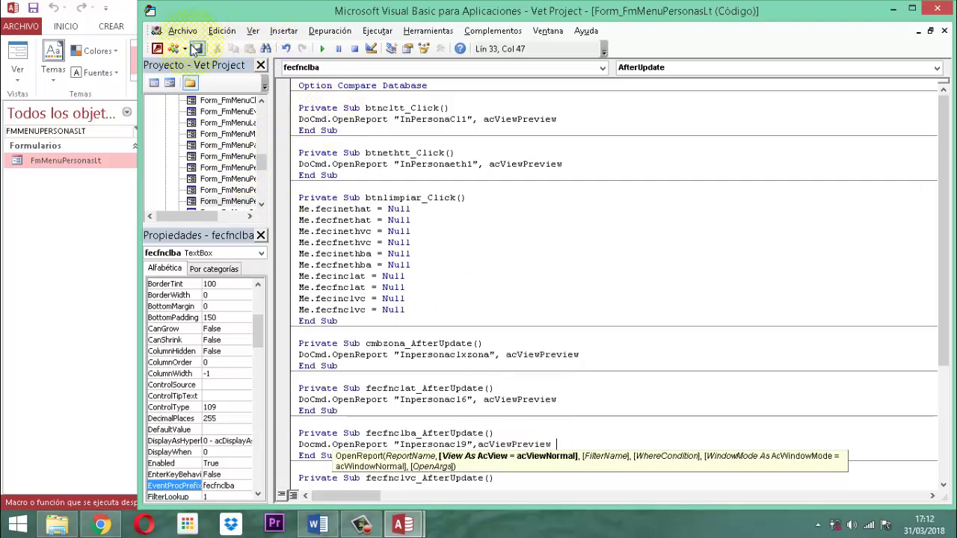
click(938, 10)
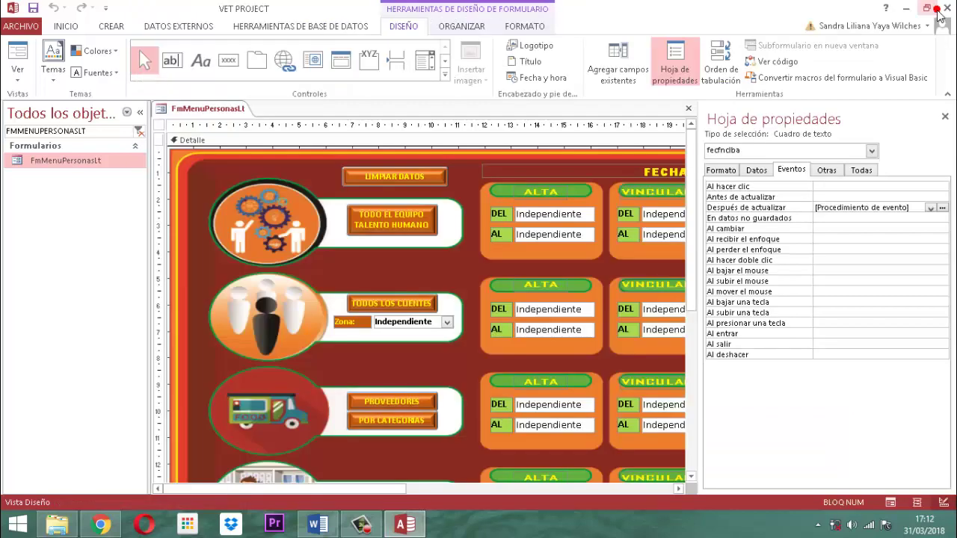
click(945, 117)
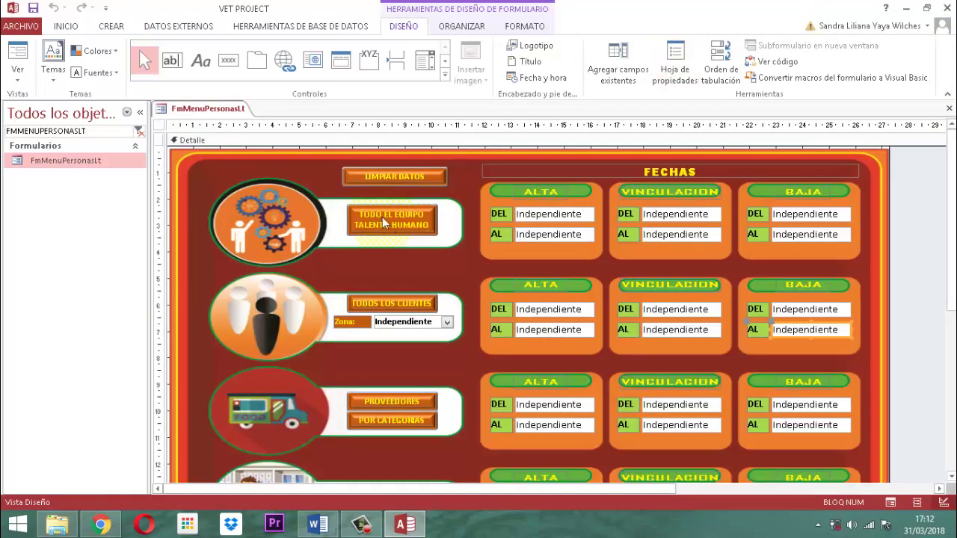
Step: Add the line Me.fecinclba = Null at the end of the LIMPIAR DATOS button's Al hacer clic procedure
click(394, 183)
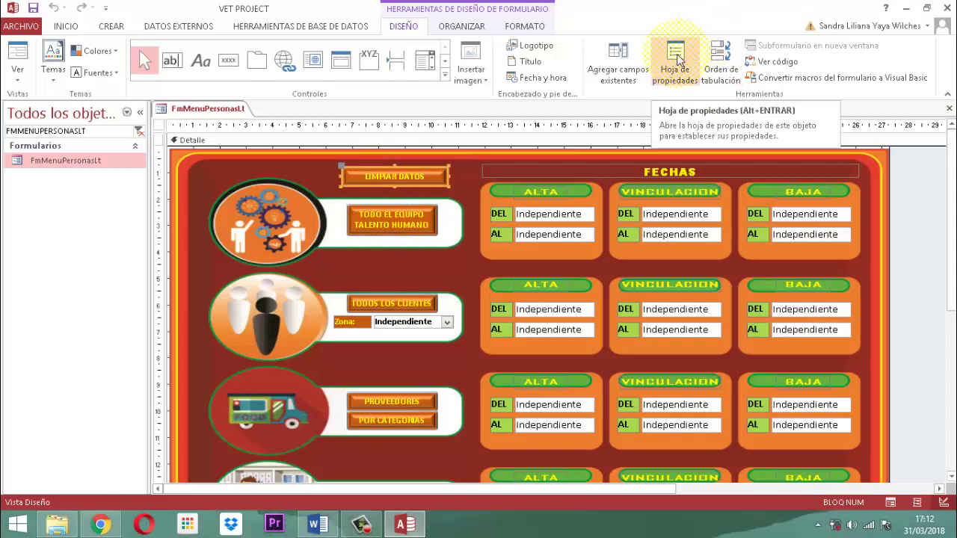
click(676, 61)
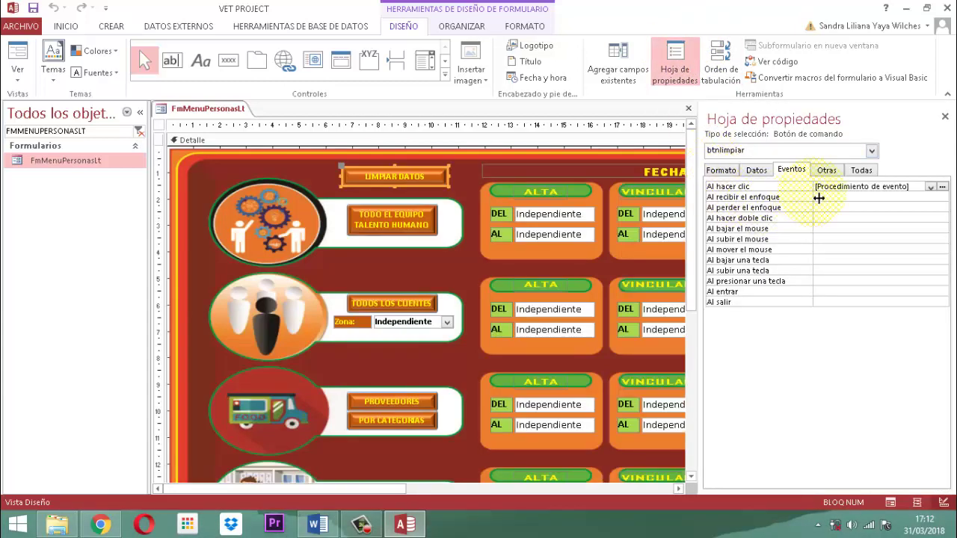
click(944, 187)
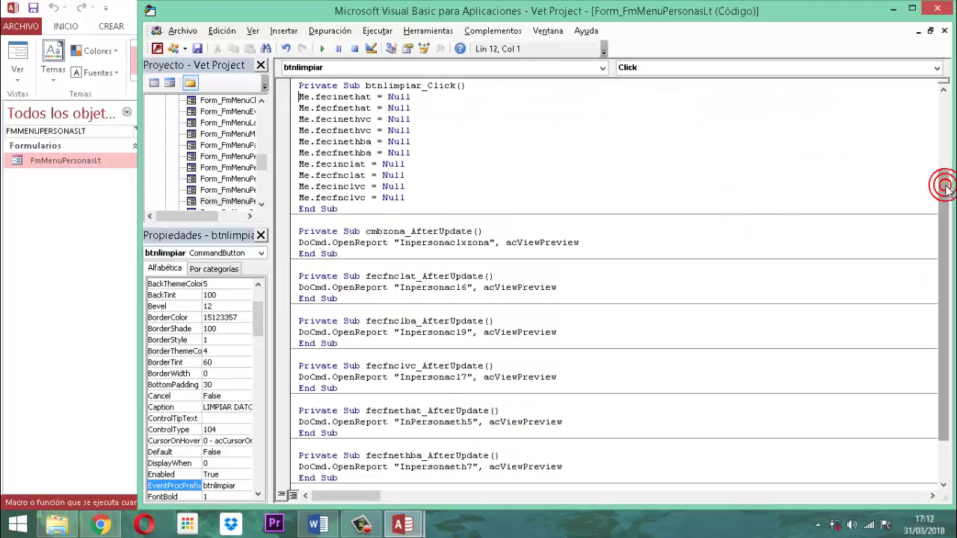
click(420, 196)
key(Return)
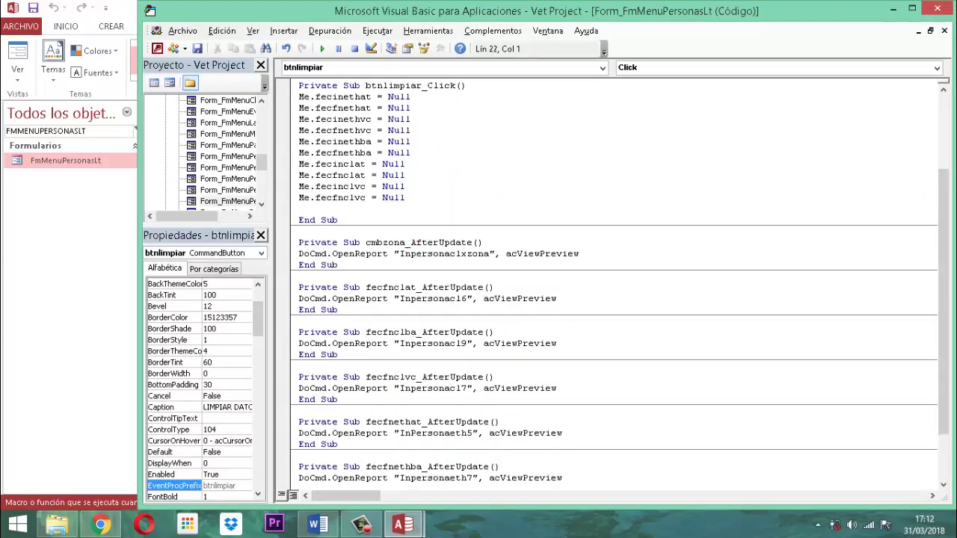
text(Me.)
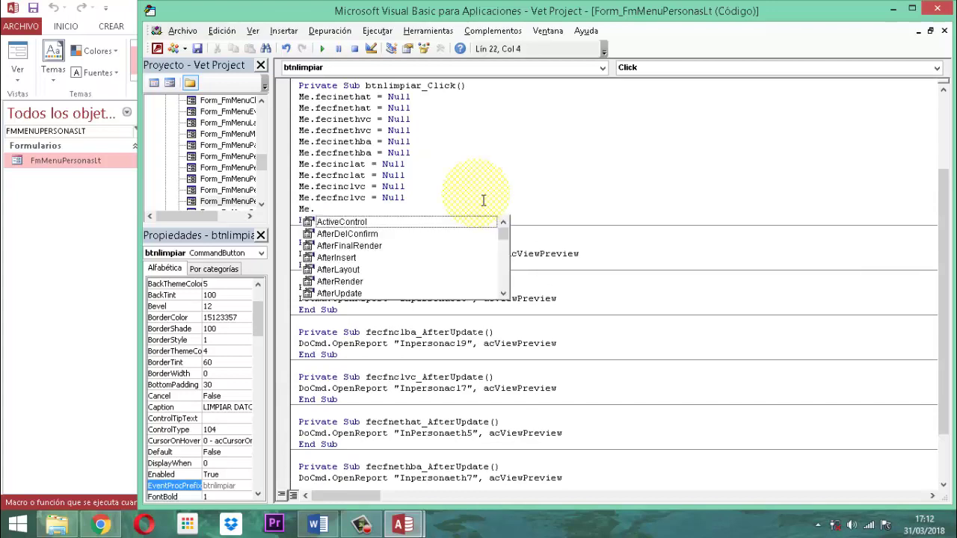
text(fec)
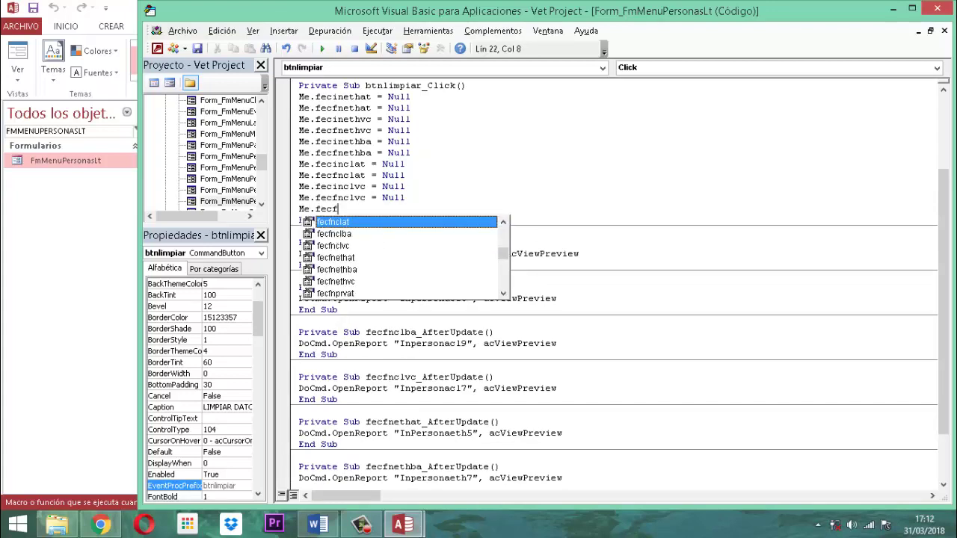
text(in)
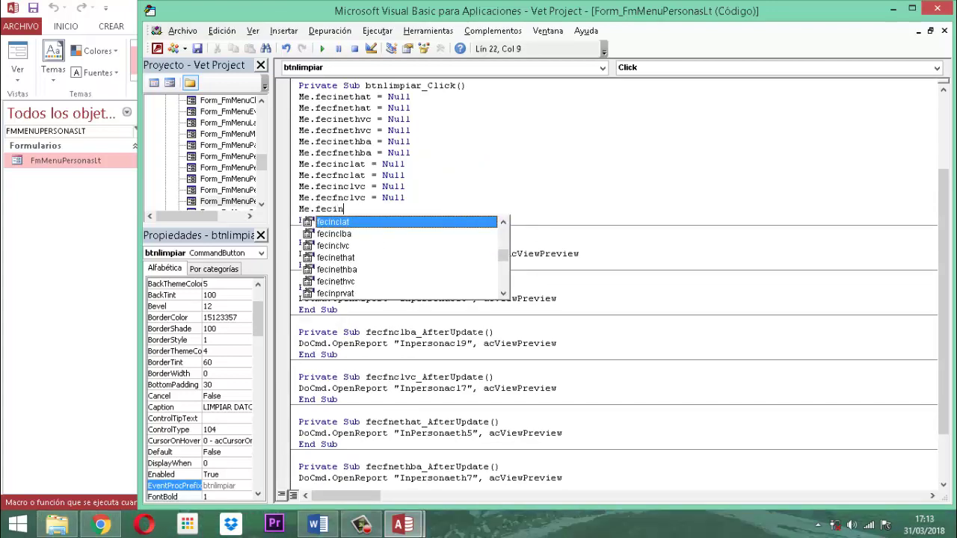
text(clb)
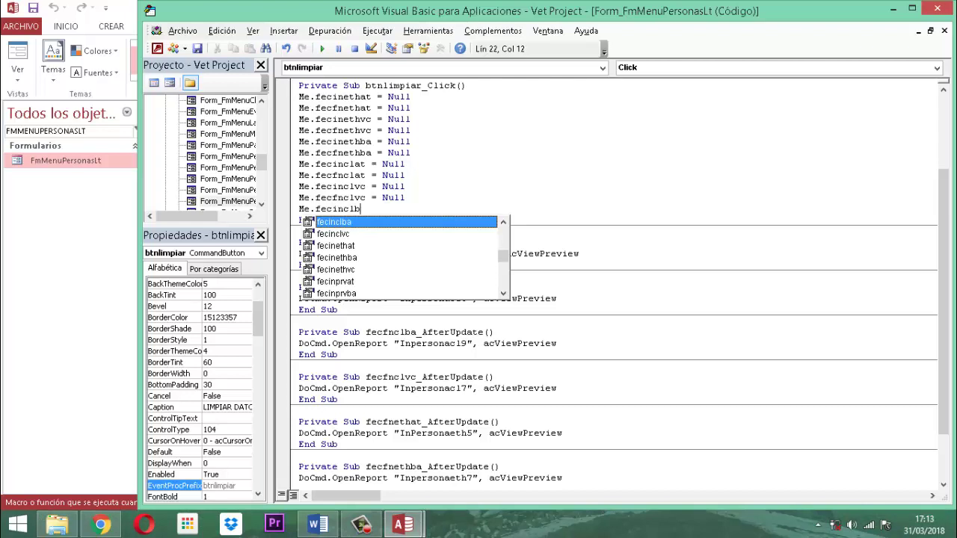
text(a = null)
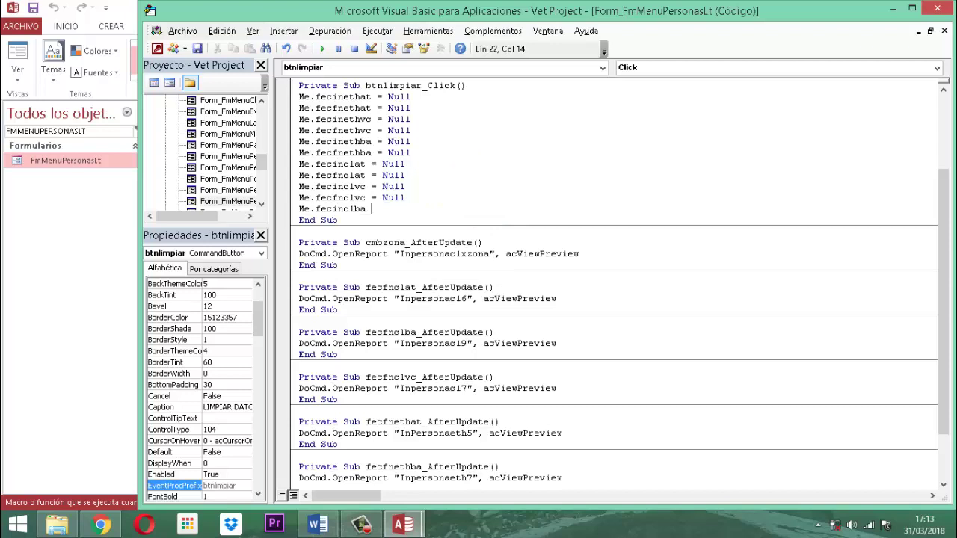
key(Return)
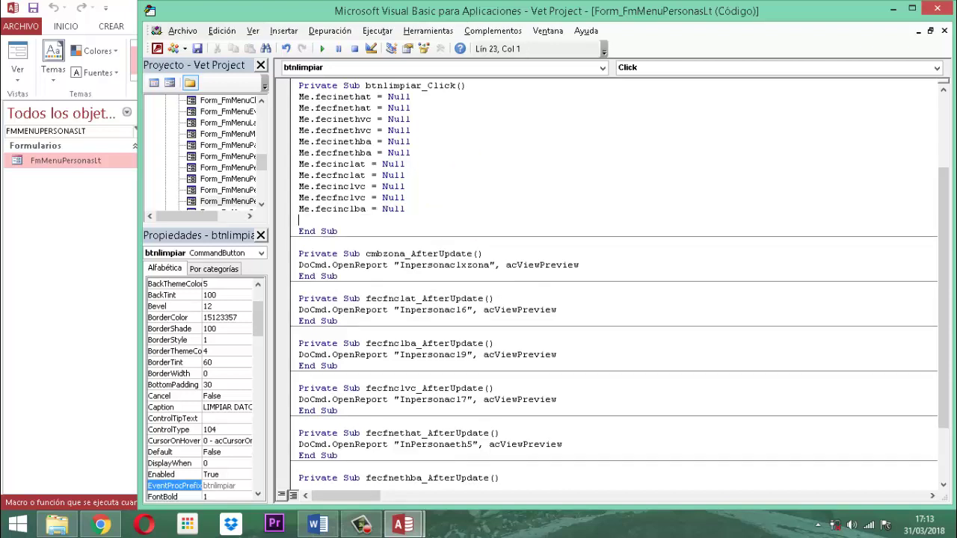
Step: Add the line Me.fecfnclba = Null below the fecinclba line in btnlimpiar_Click and save the project code
text(Me.fec)
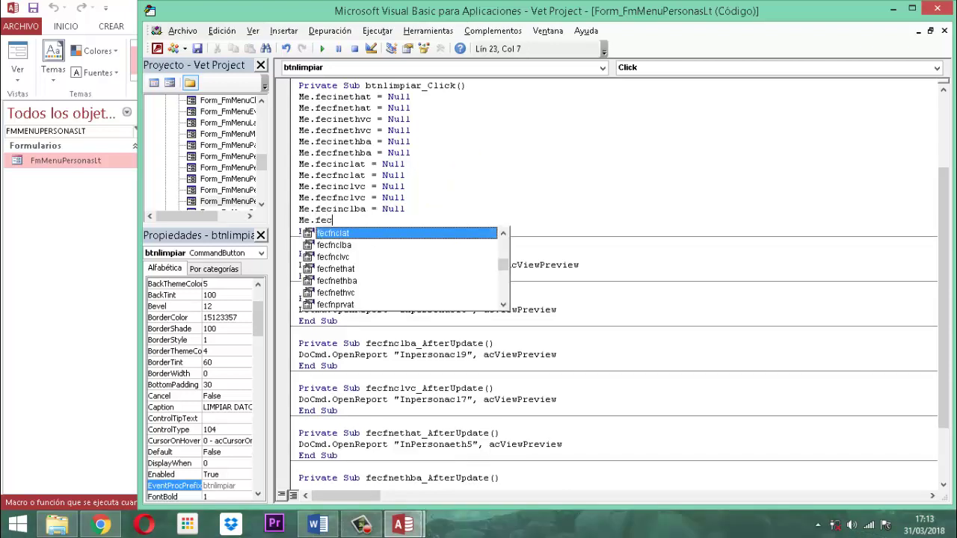
text(fnclba )
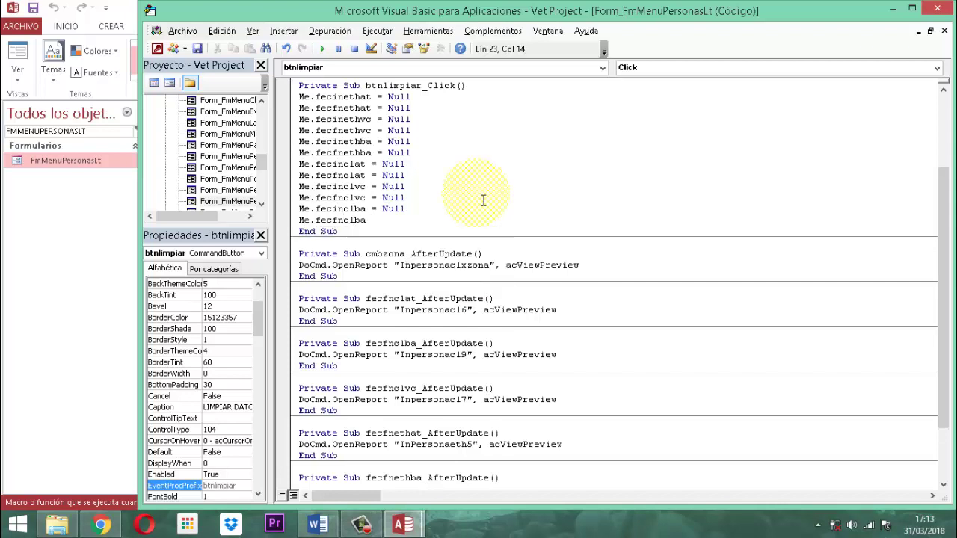
text(= nul)
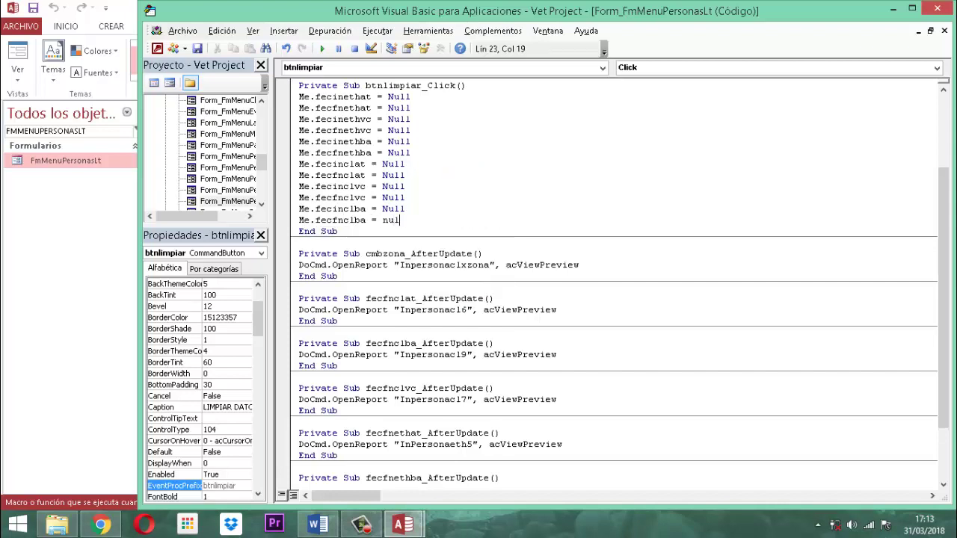
text(l)
click(675, 267)
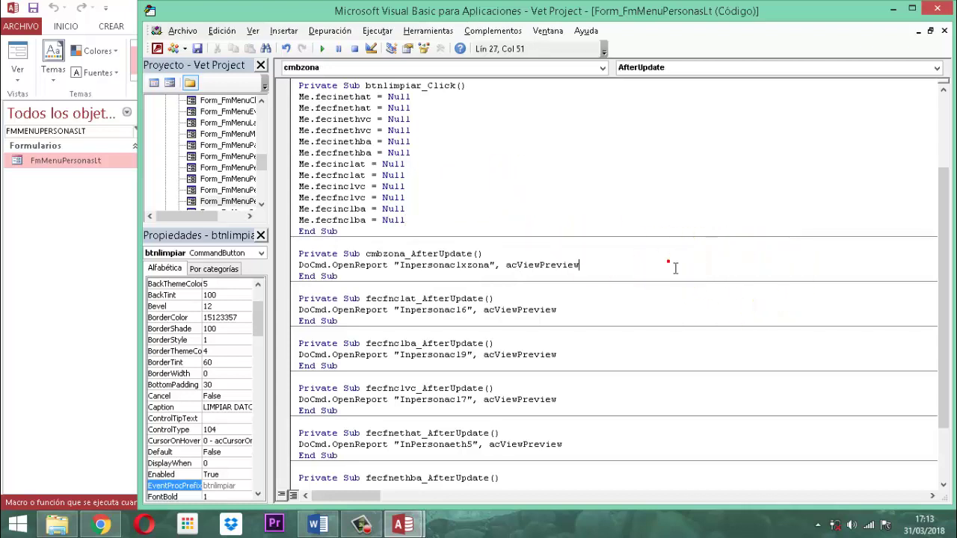
click(198, 49)
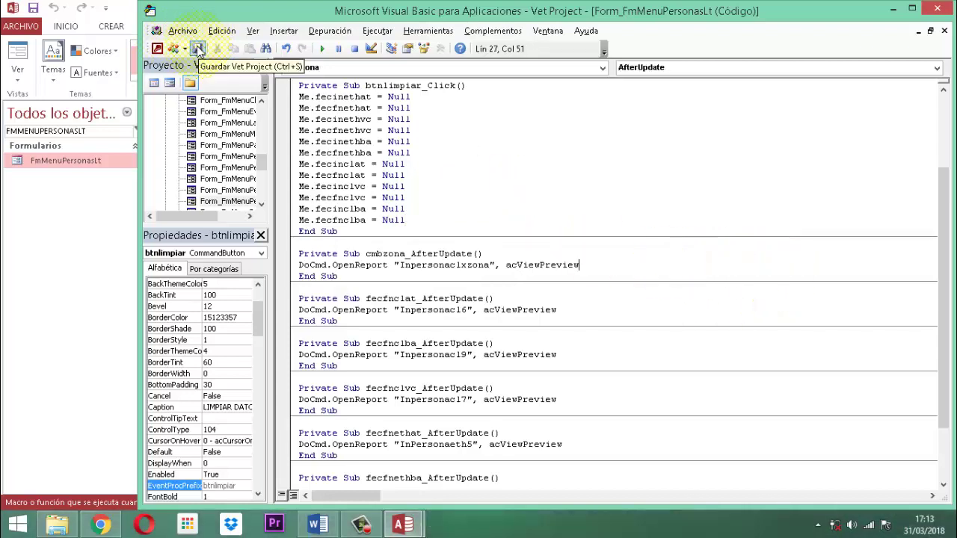